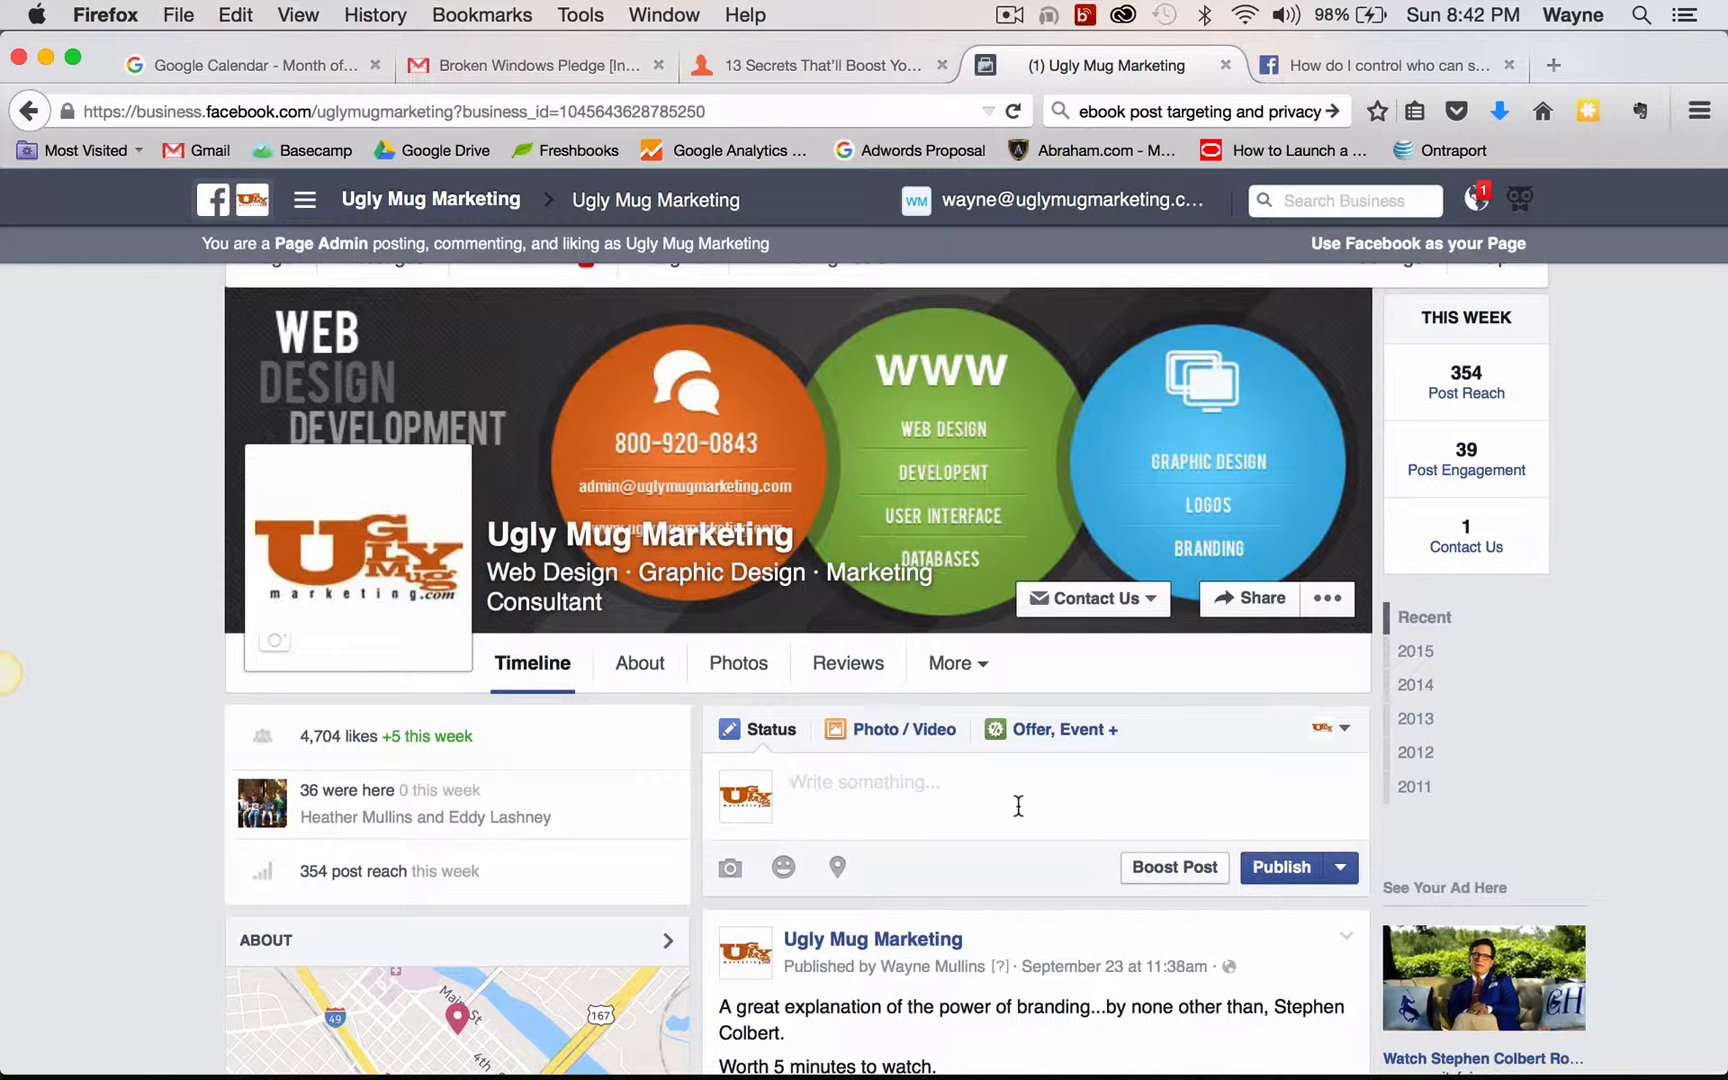
Allow News Feed audience selection and post visibility options in the page's general settings and save the change
scroll(1018, 805, "up", 3)
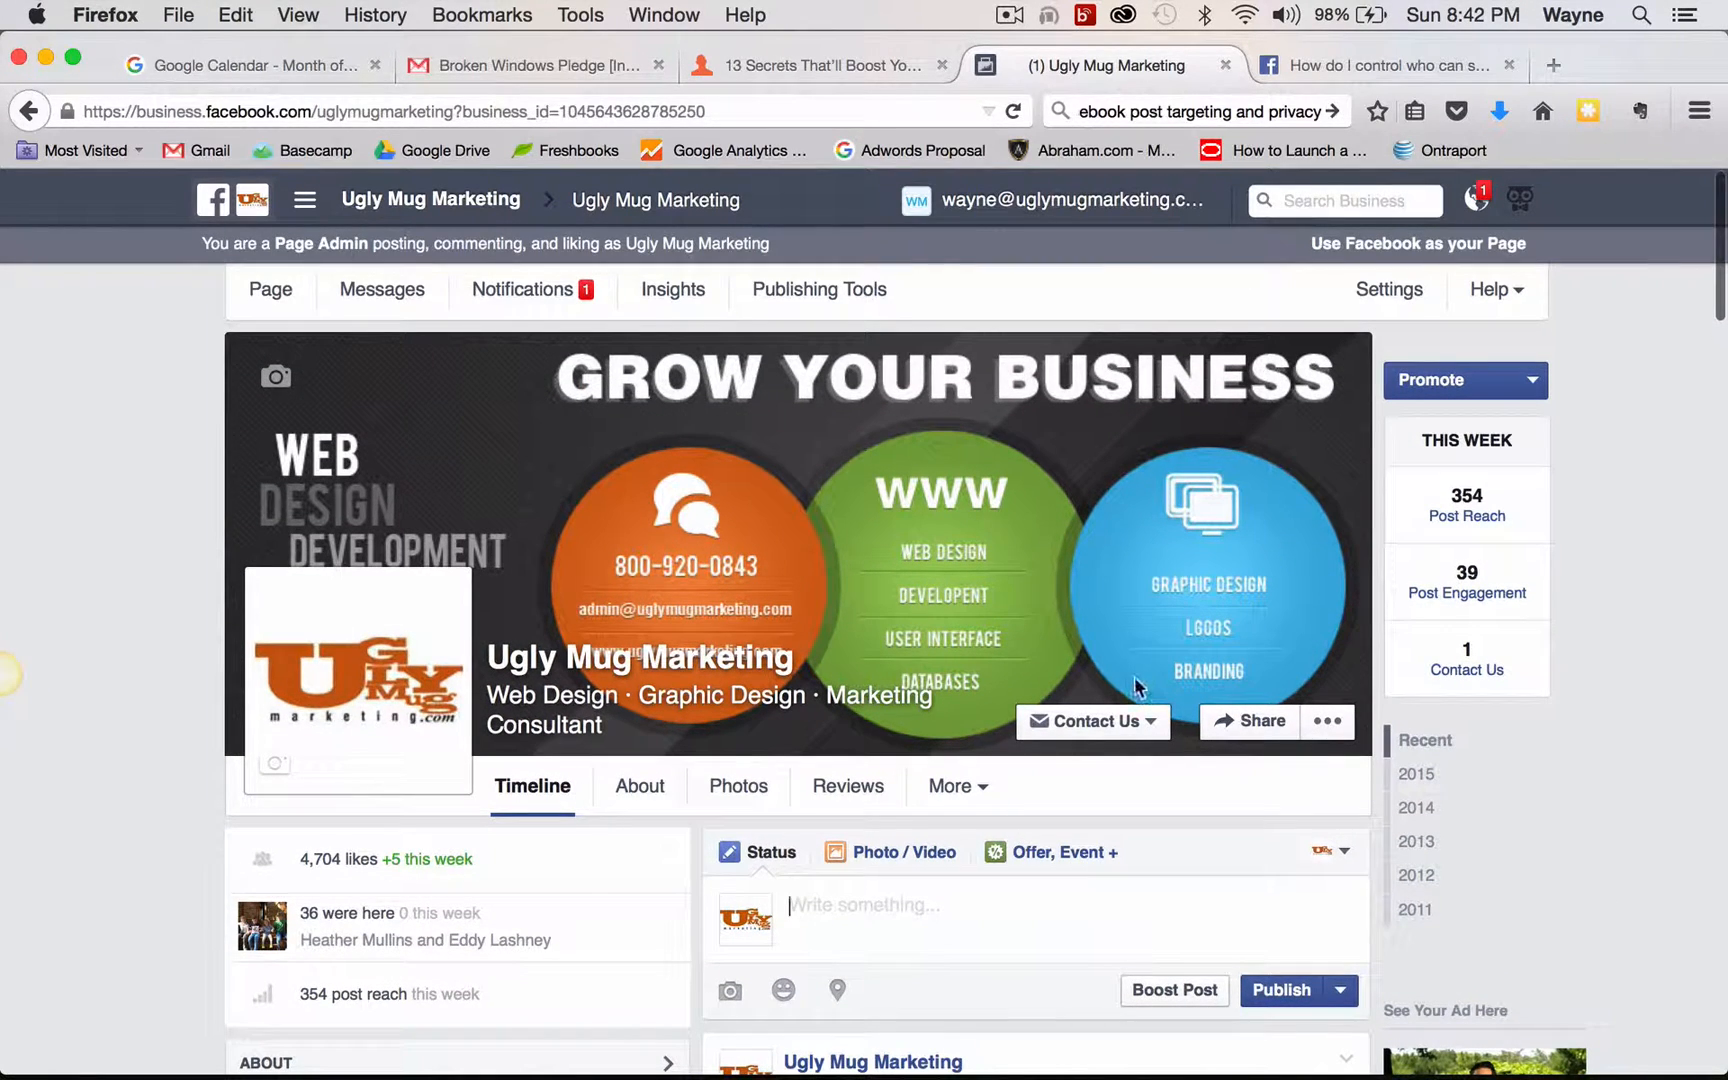
left_click(1387, 291)
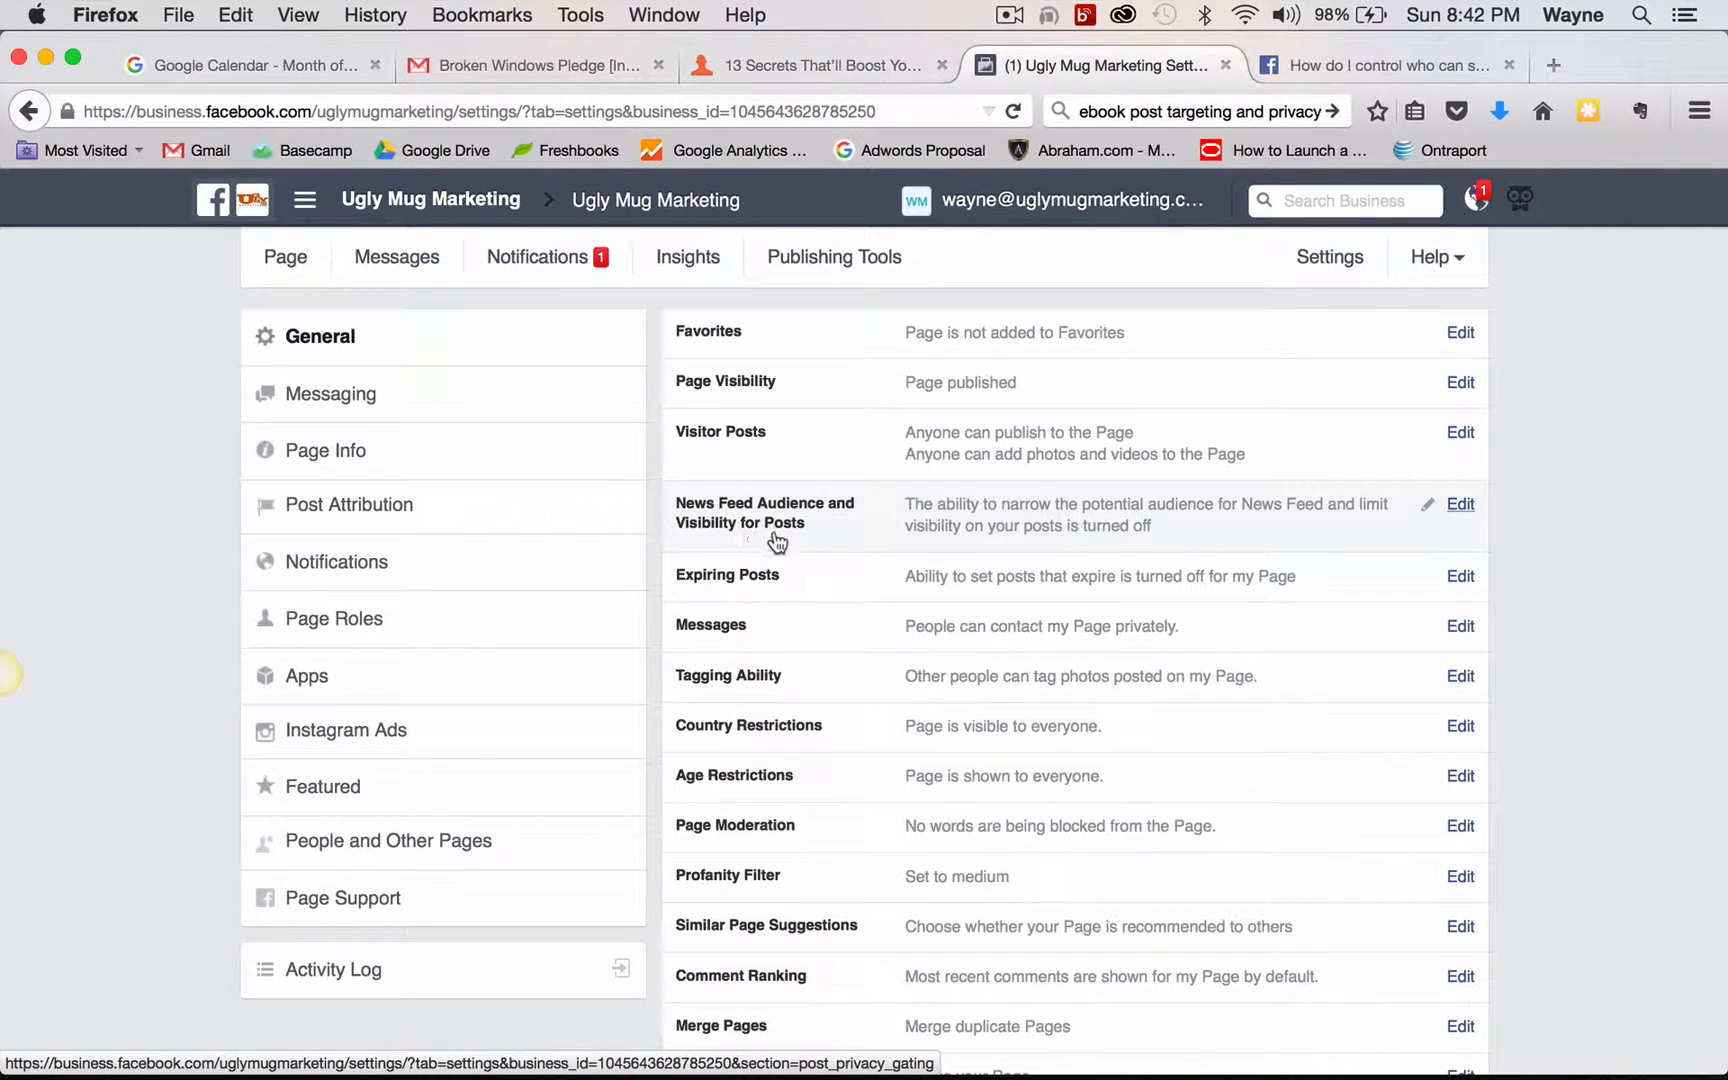
left_click(1460, 506)
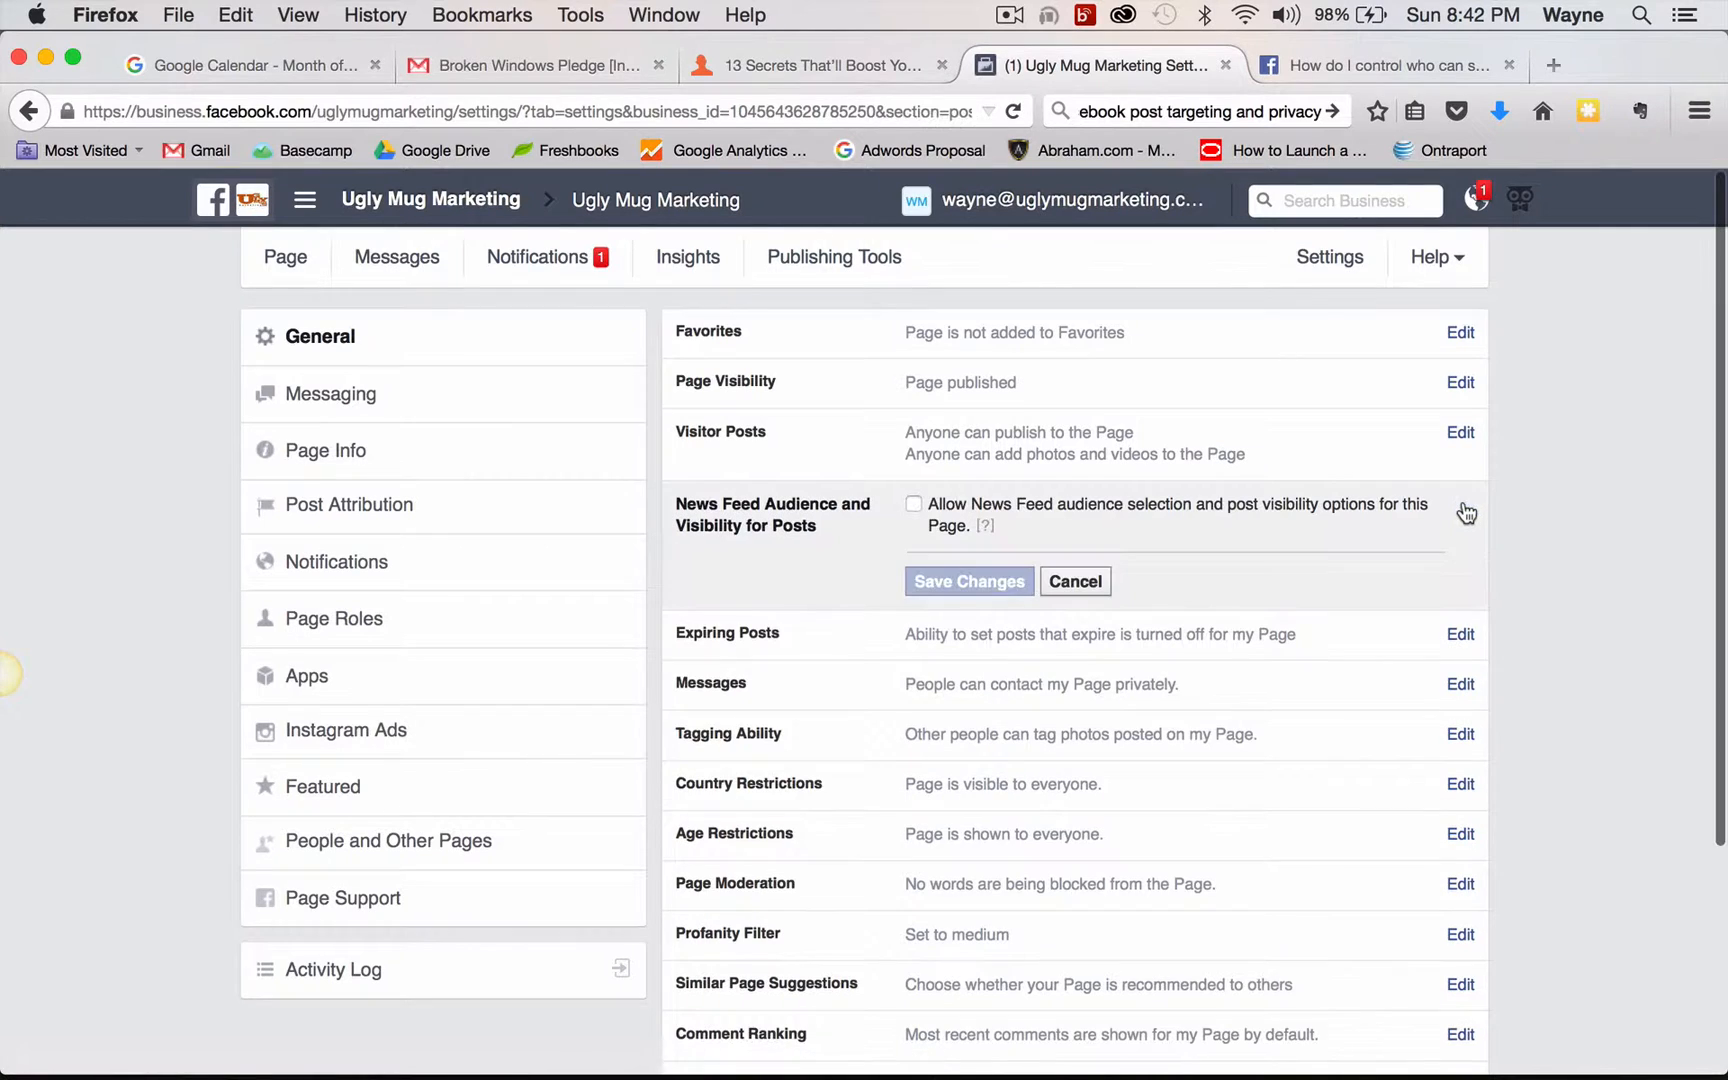
left_click(914, 505)
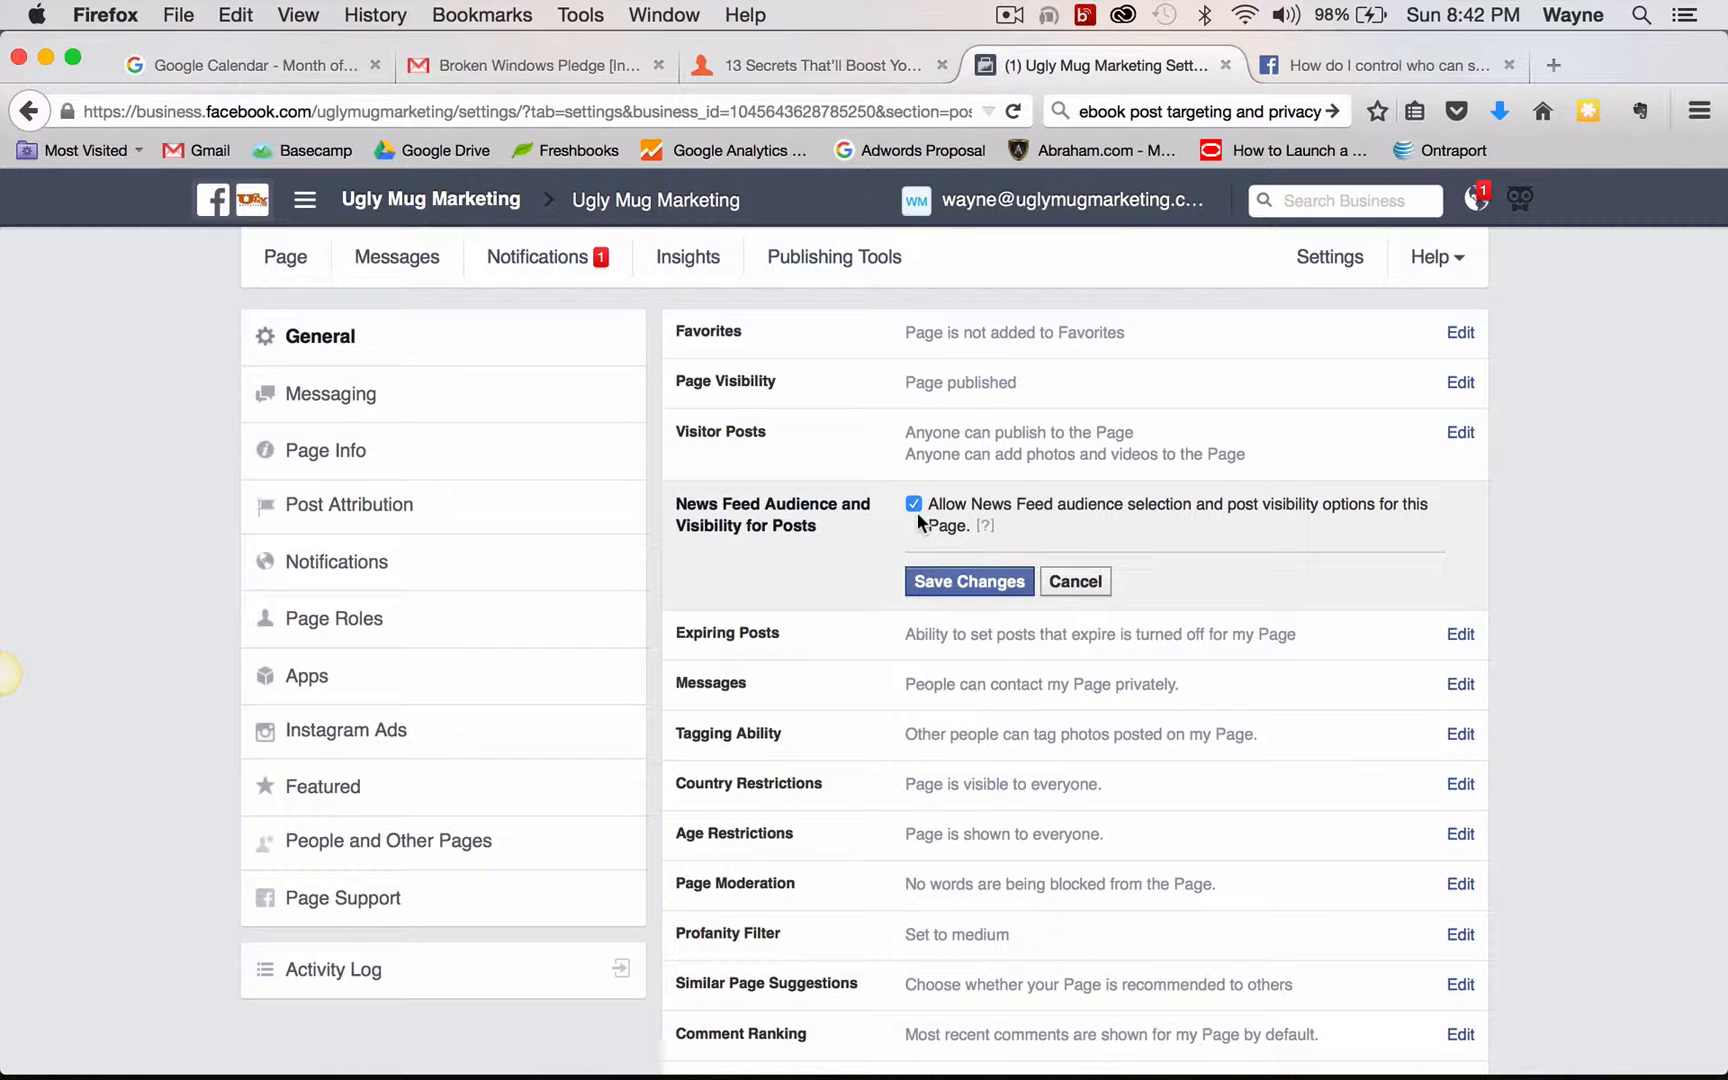
left_click(966, 582)
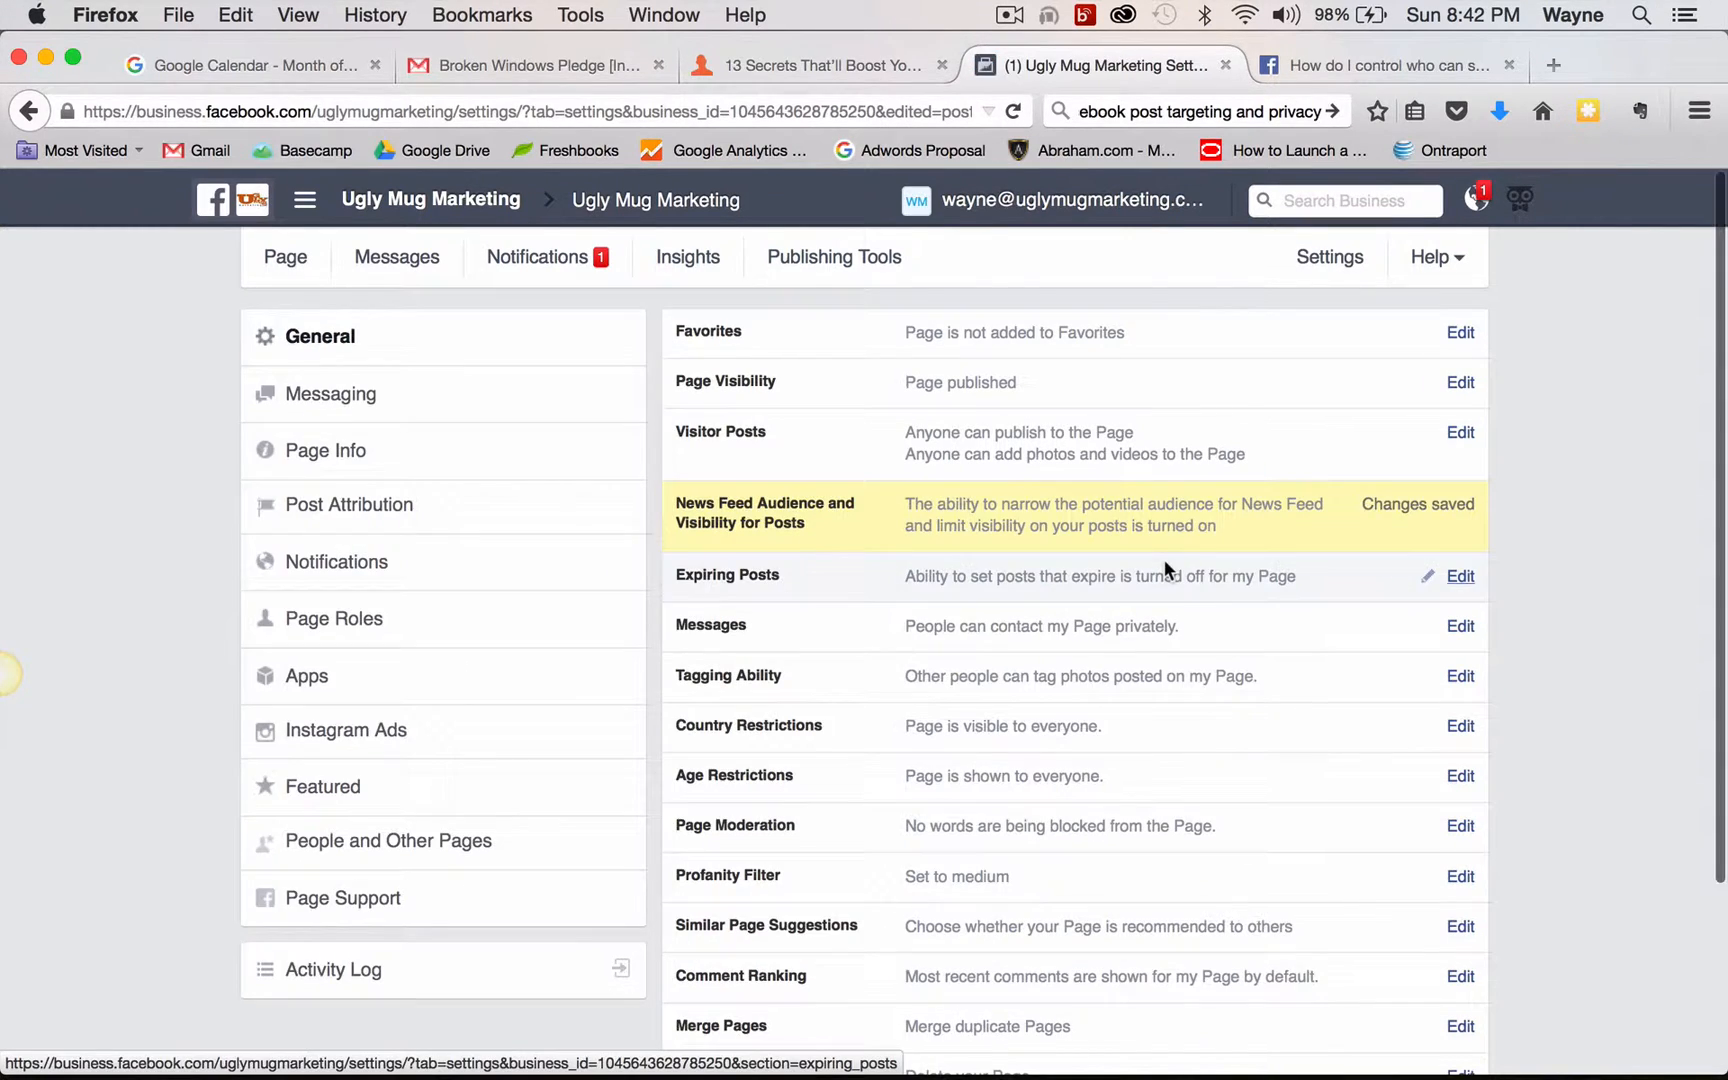
Return to the page and write the status post "Everyone admires the bold; no one honors the timid. - Robert Green"
left_click(290, 260)
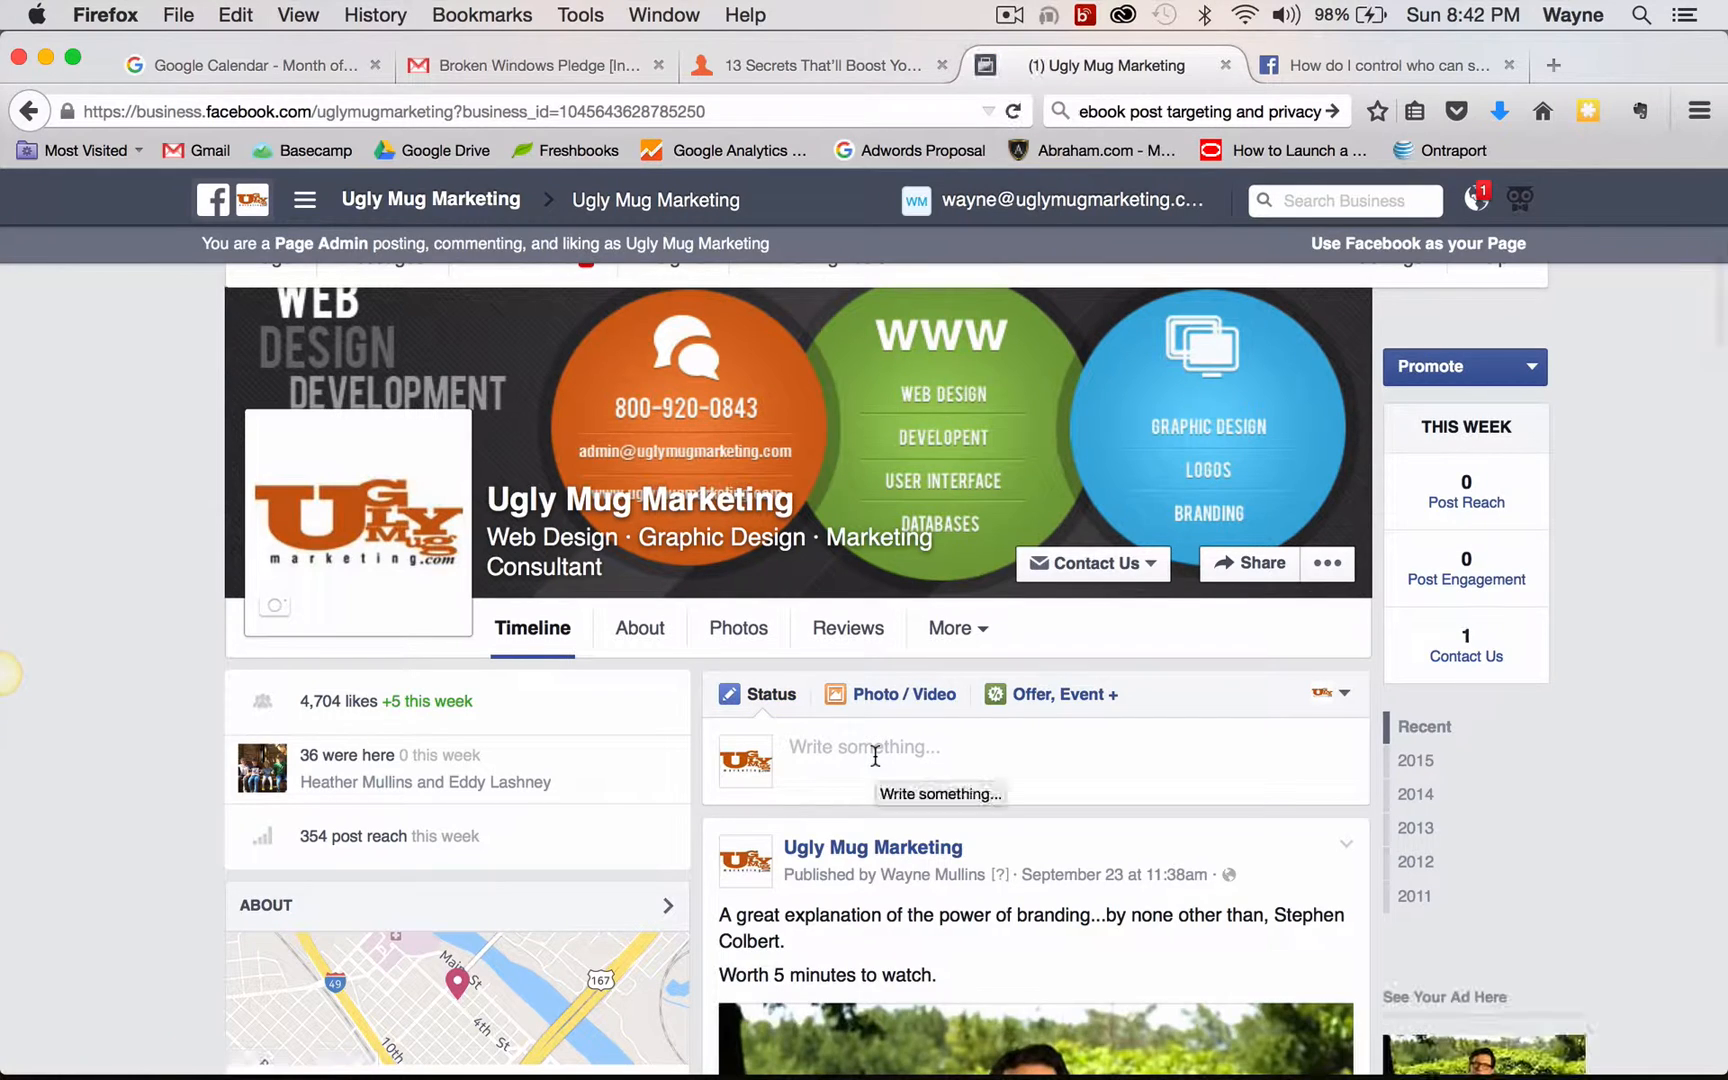
left_click(875, 754)
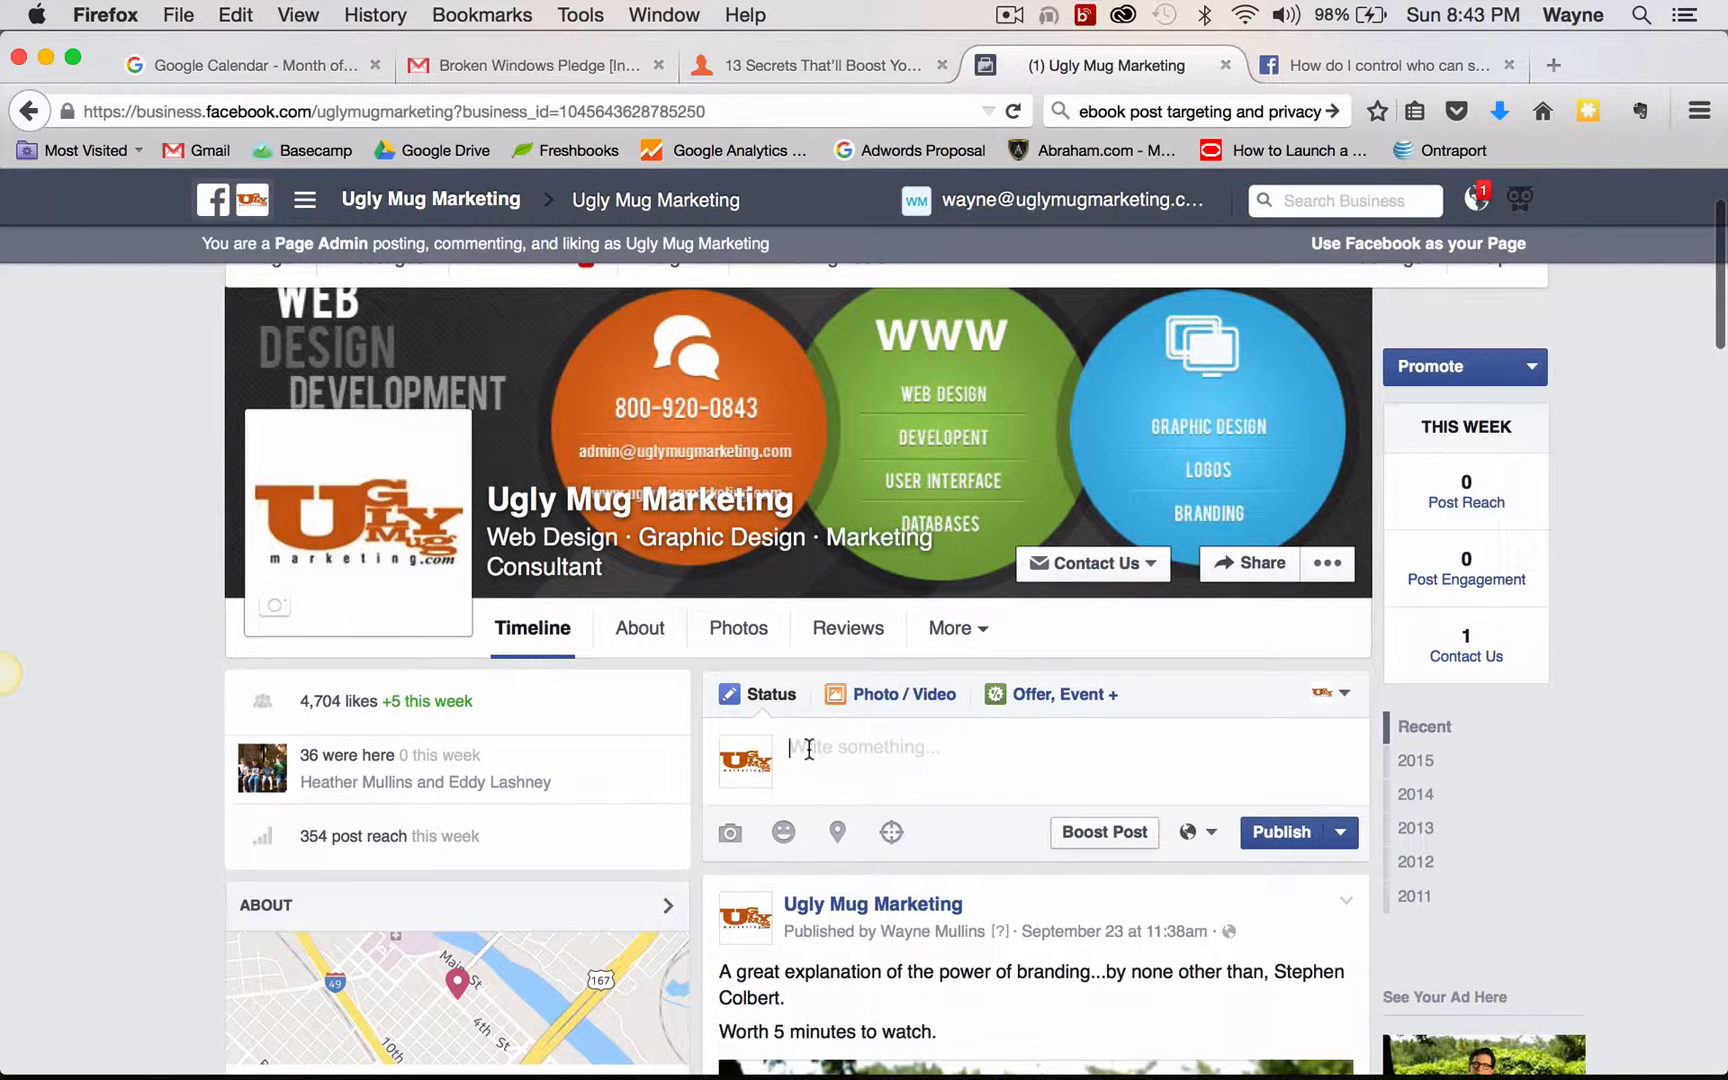
type("Everyone admires the bold; no one honors the timid.  - Robert Green")
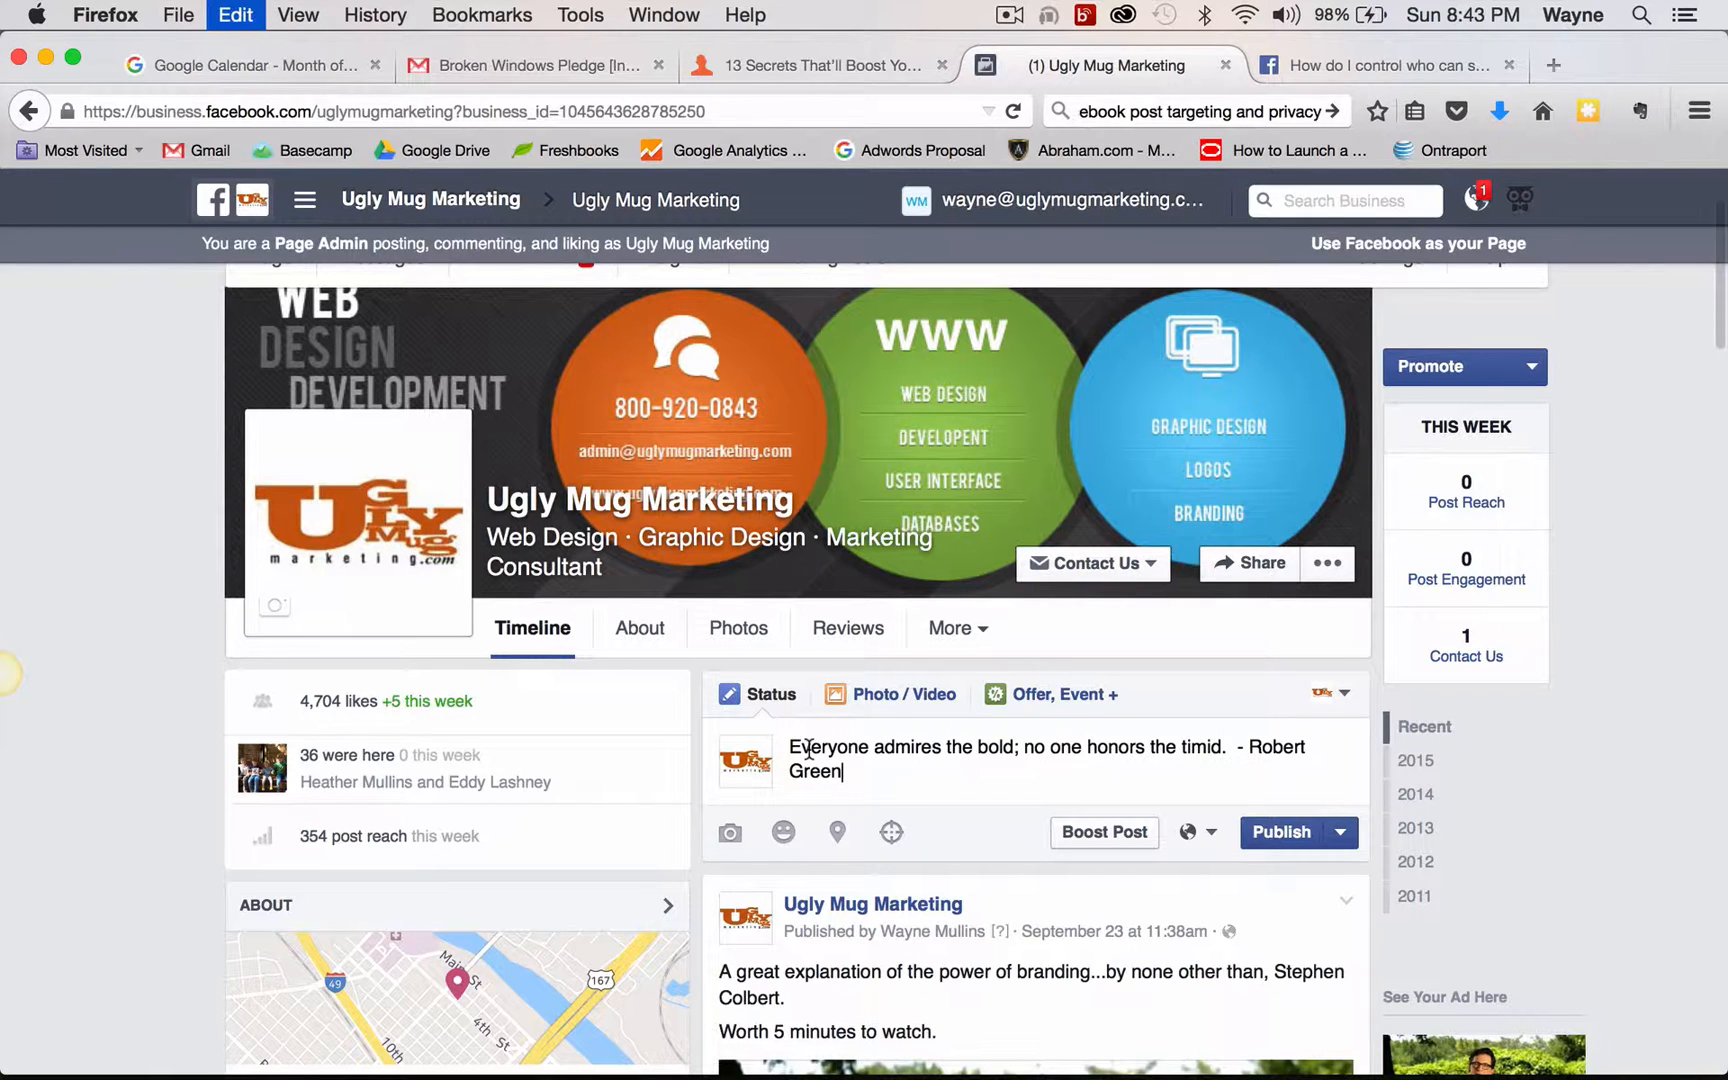
Turn on audience targeting for the draft post and add a filter by Interests
left_click(893, 836)
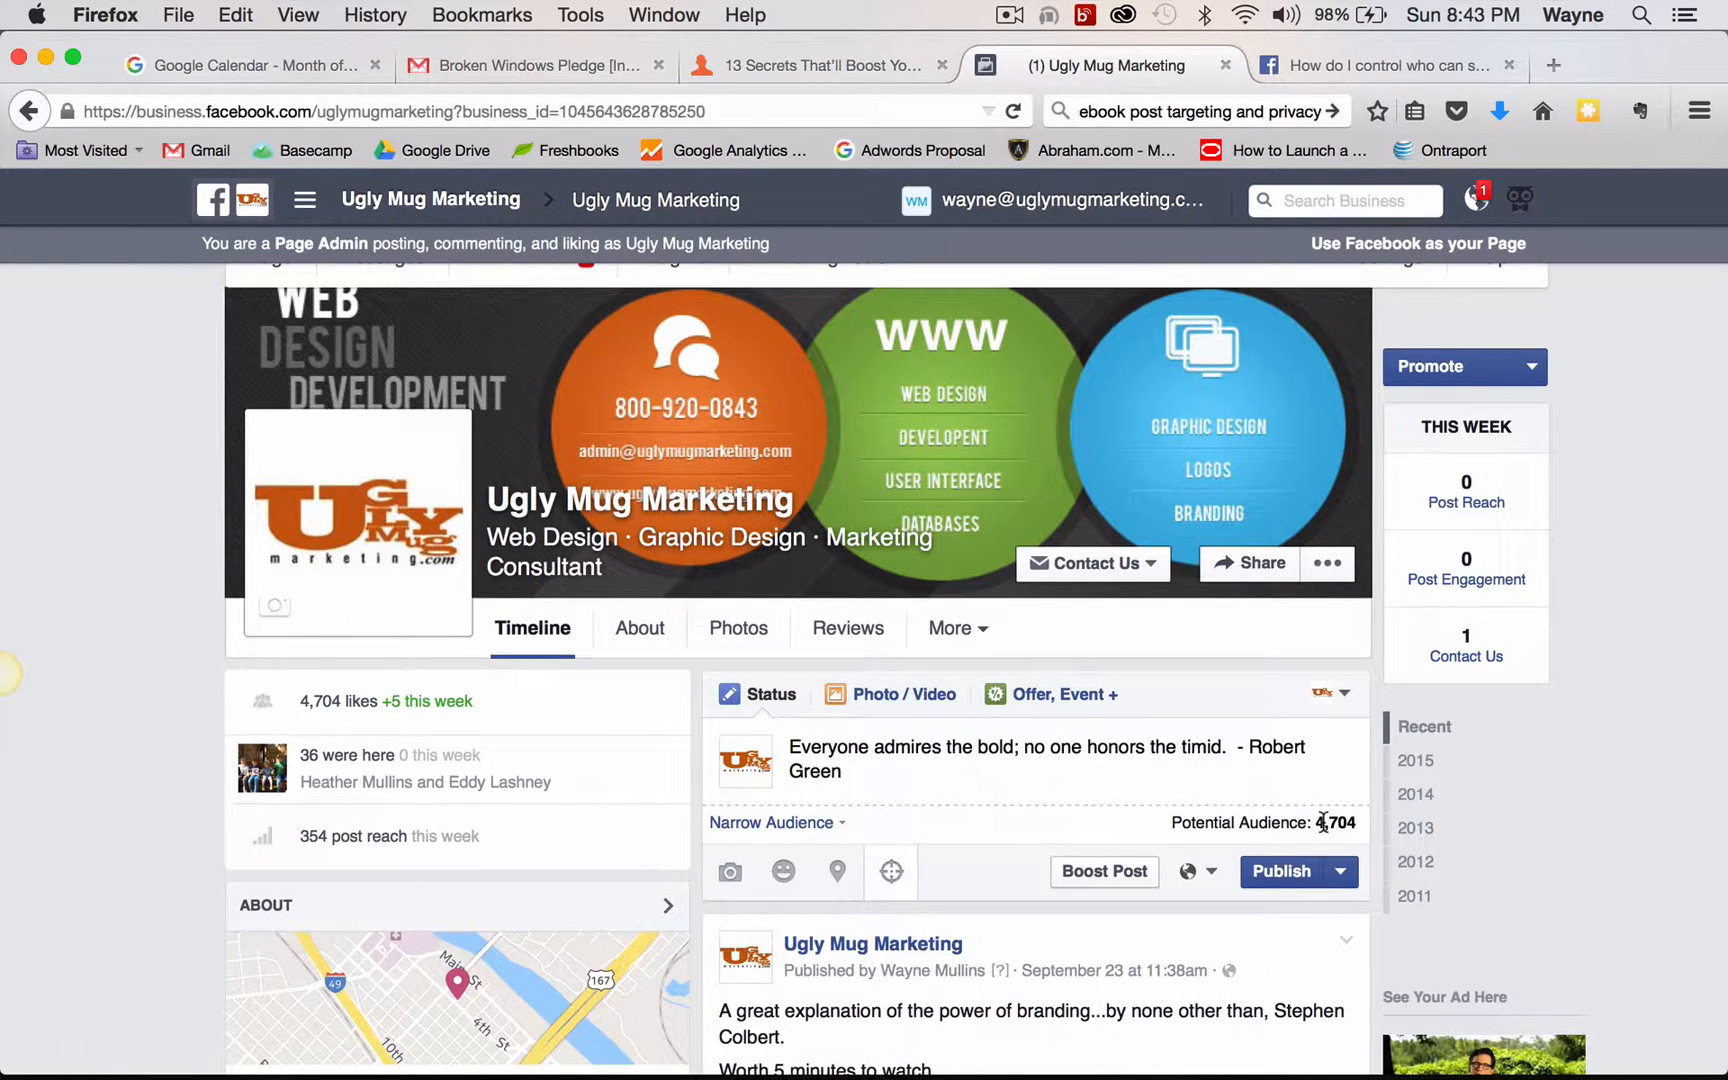
scroll(830, 760, "down", 1)
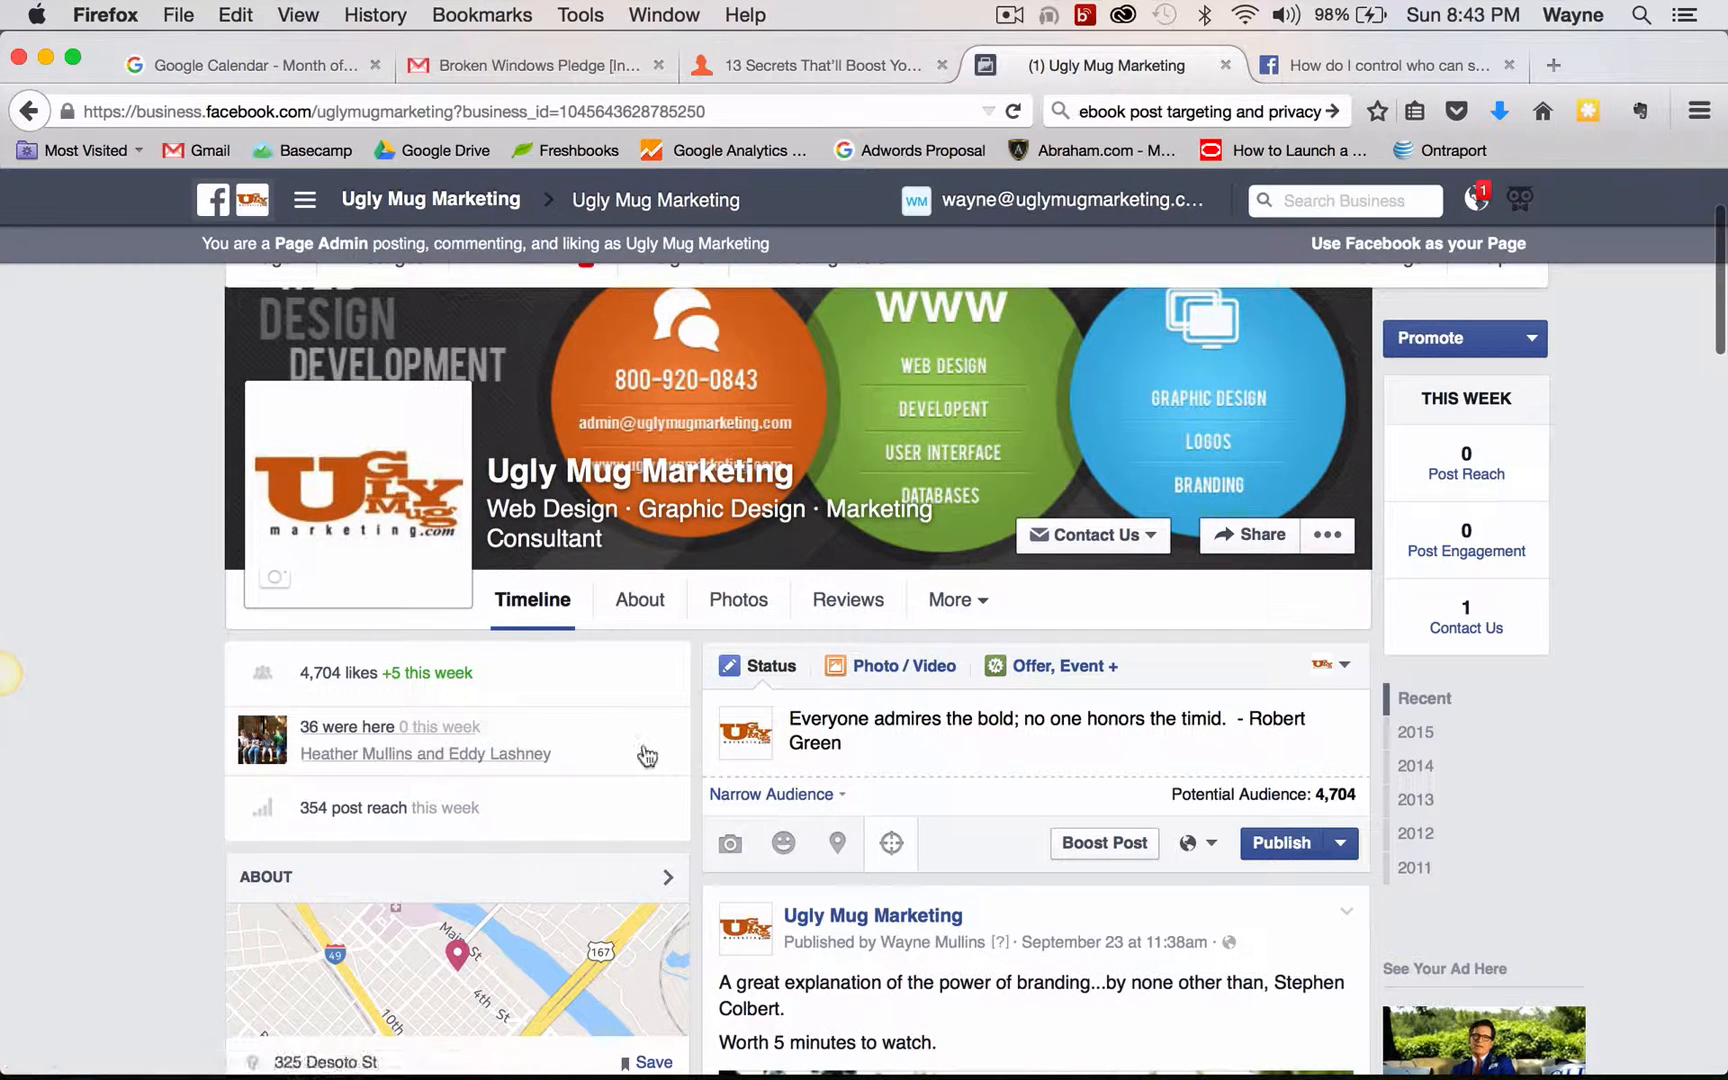
left_click(830, 795)
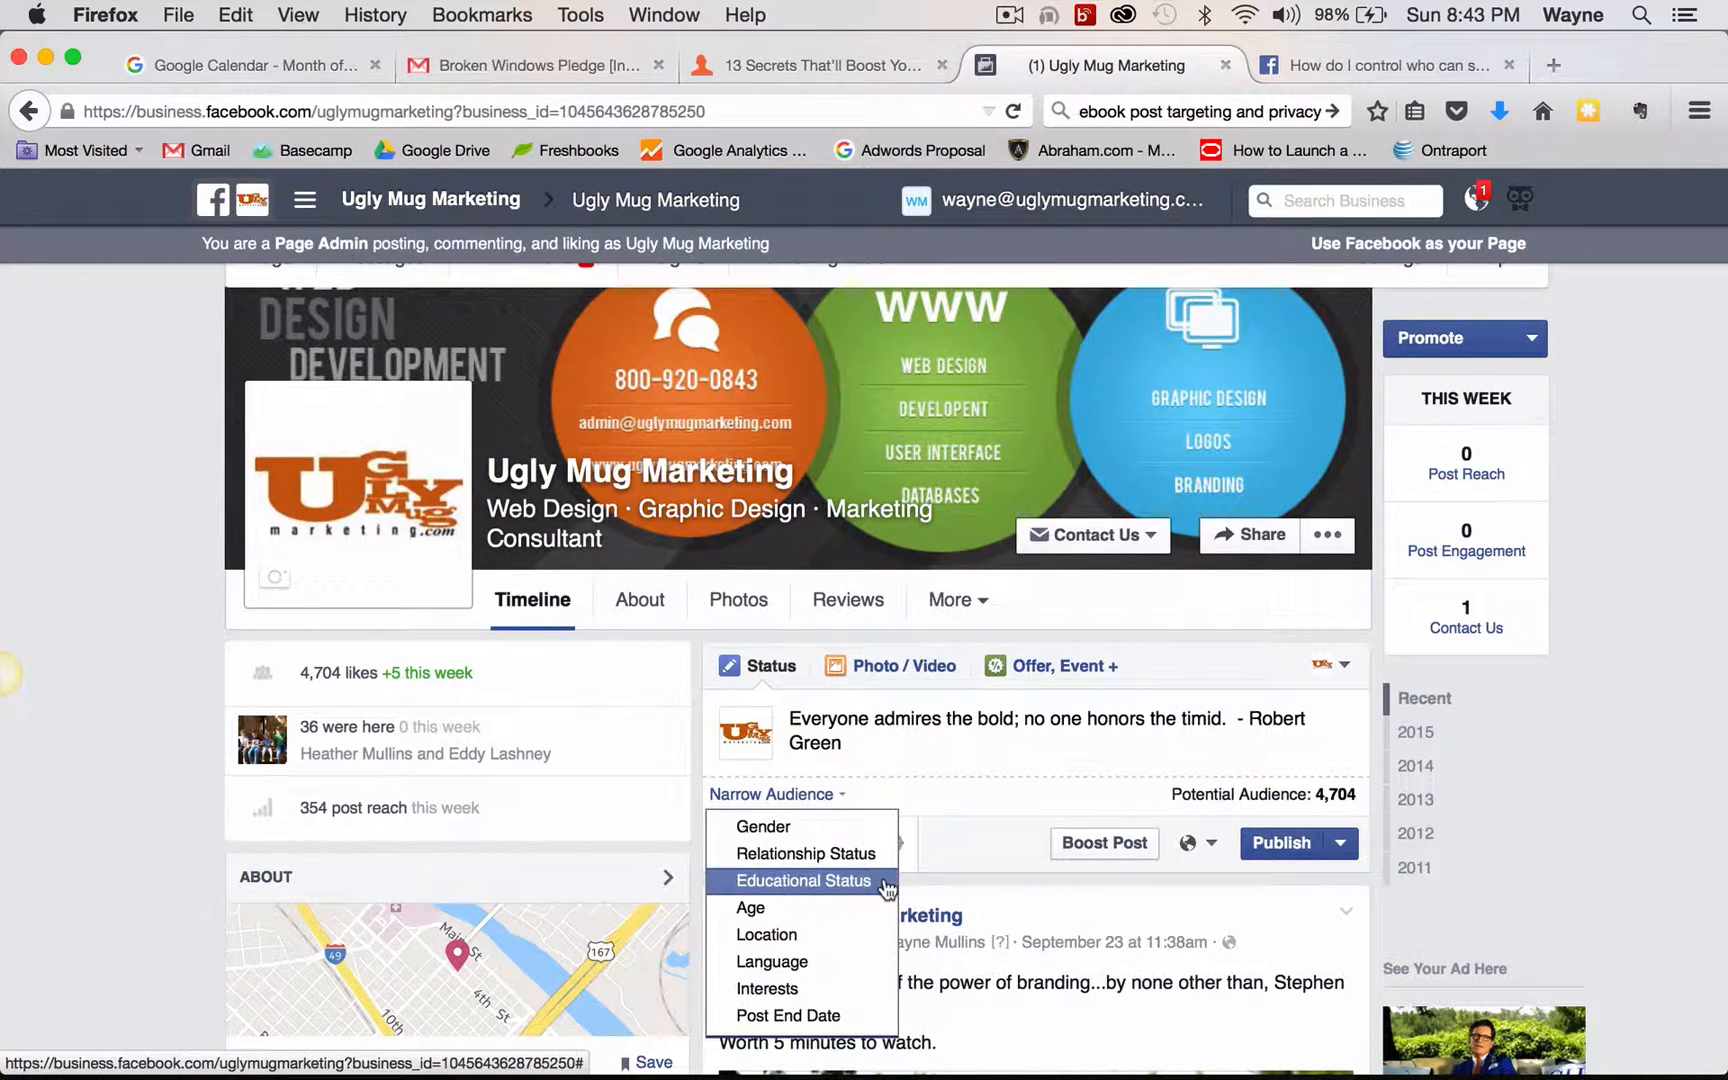
left_click(867, 990)
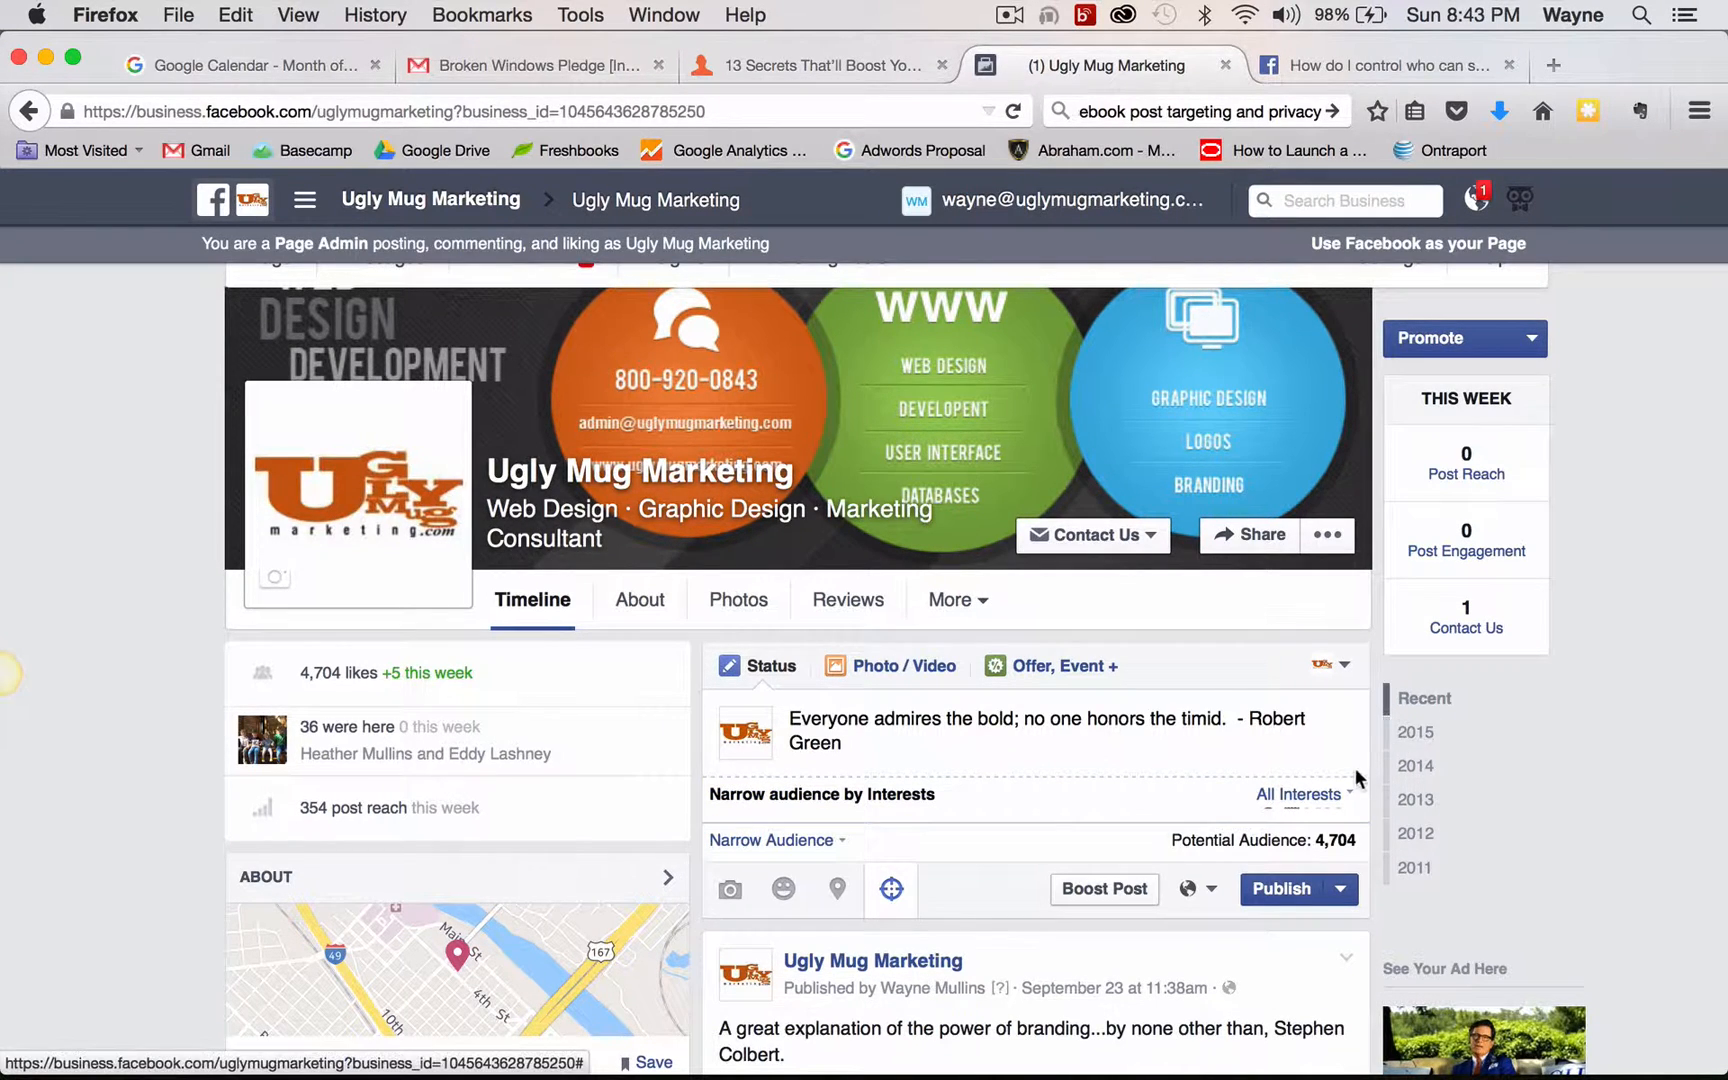
scroll(1346, 778, "down", 1)
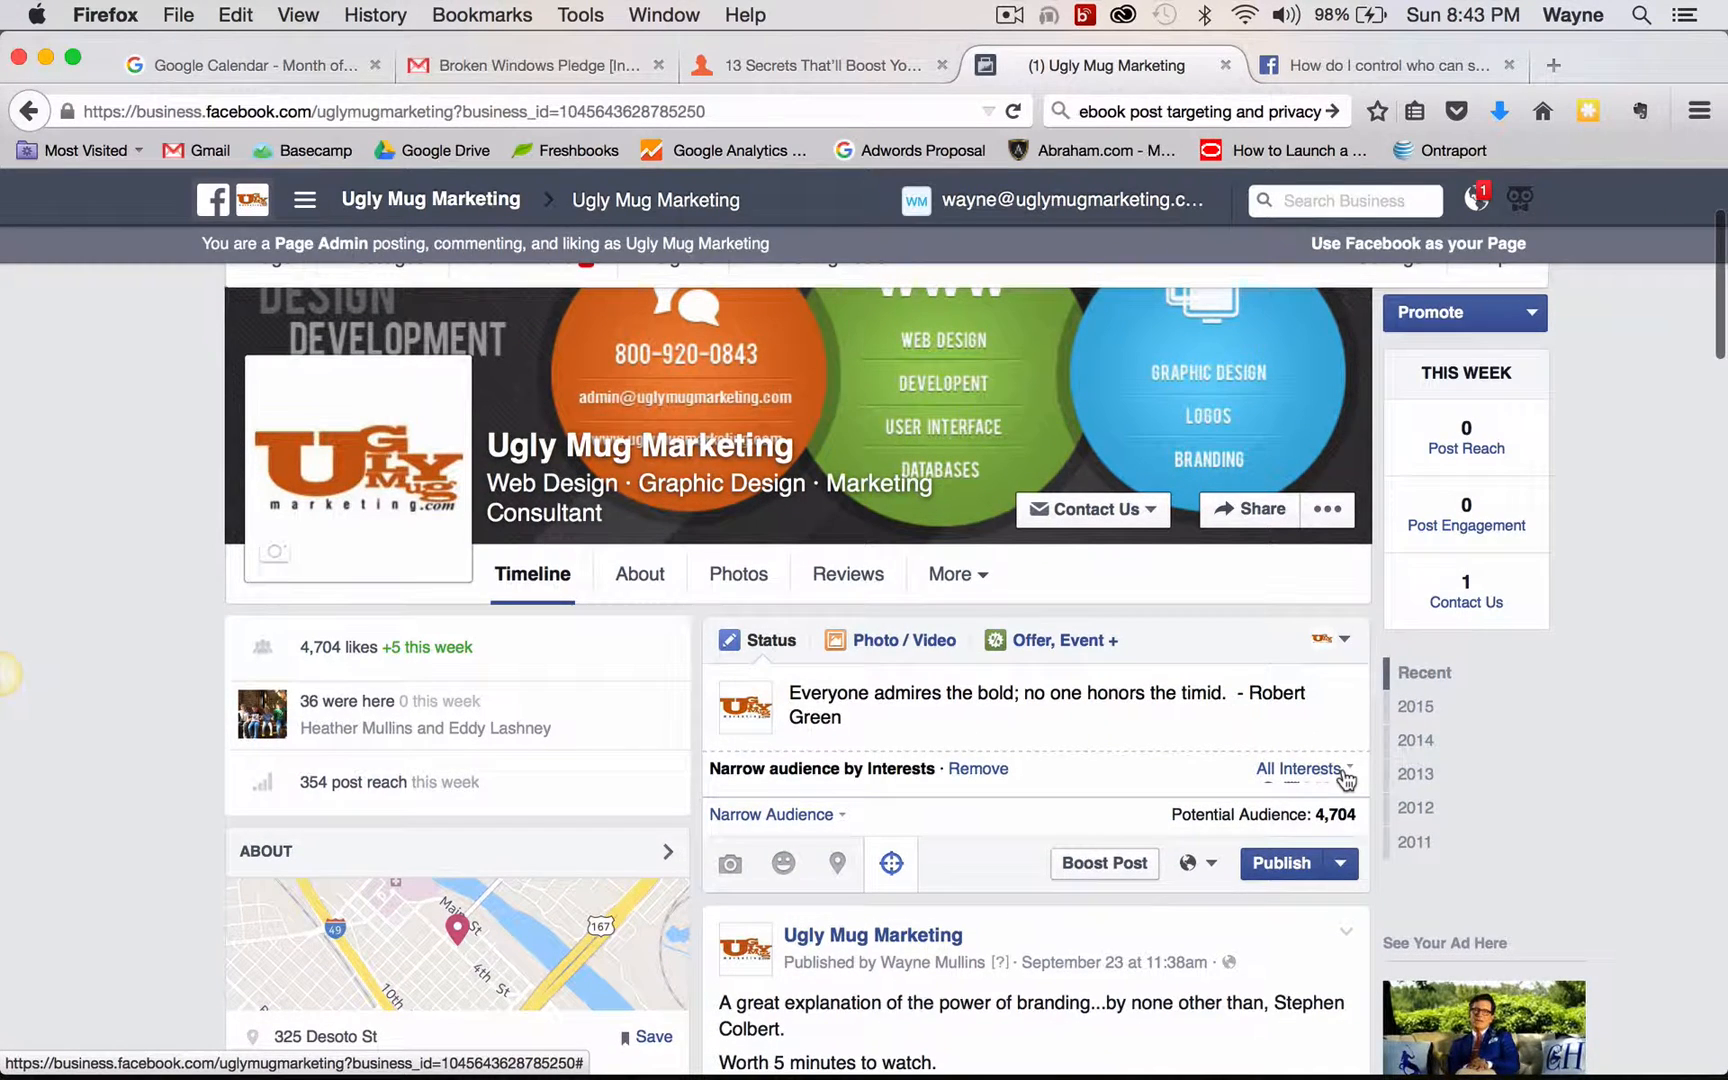
Target the post at people interested in the topic Young Entrepreneur
left_click(1300, 768)
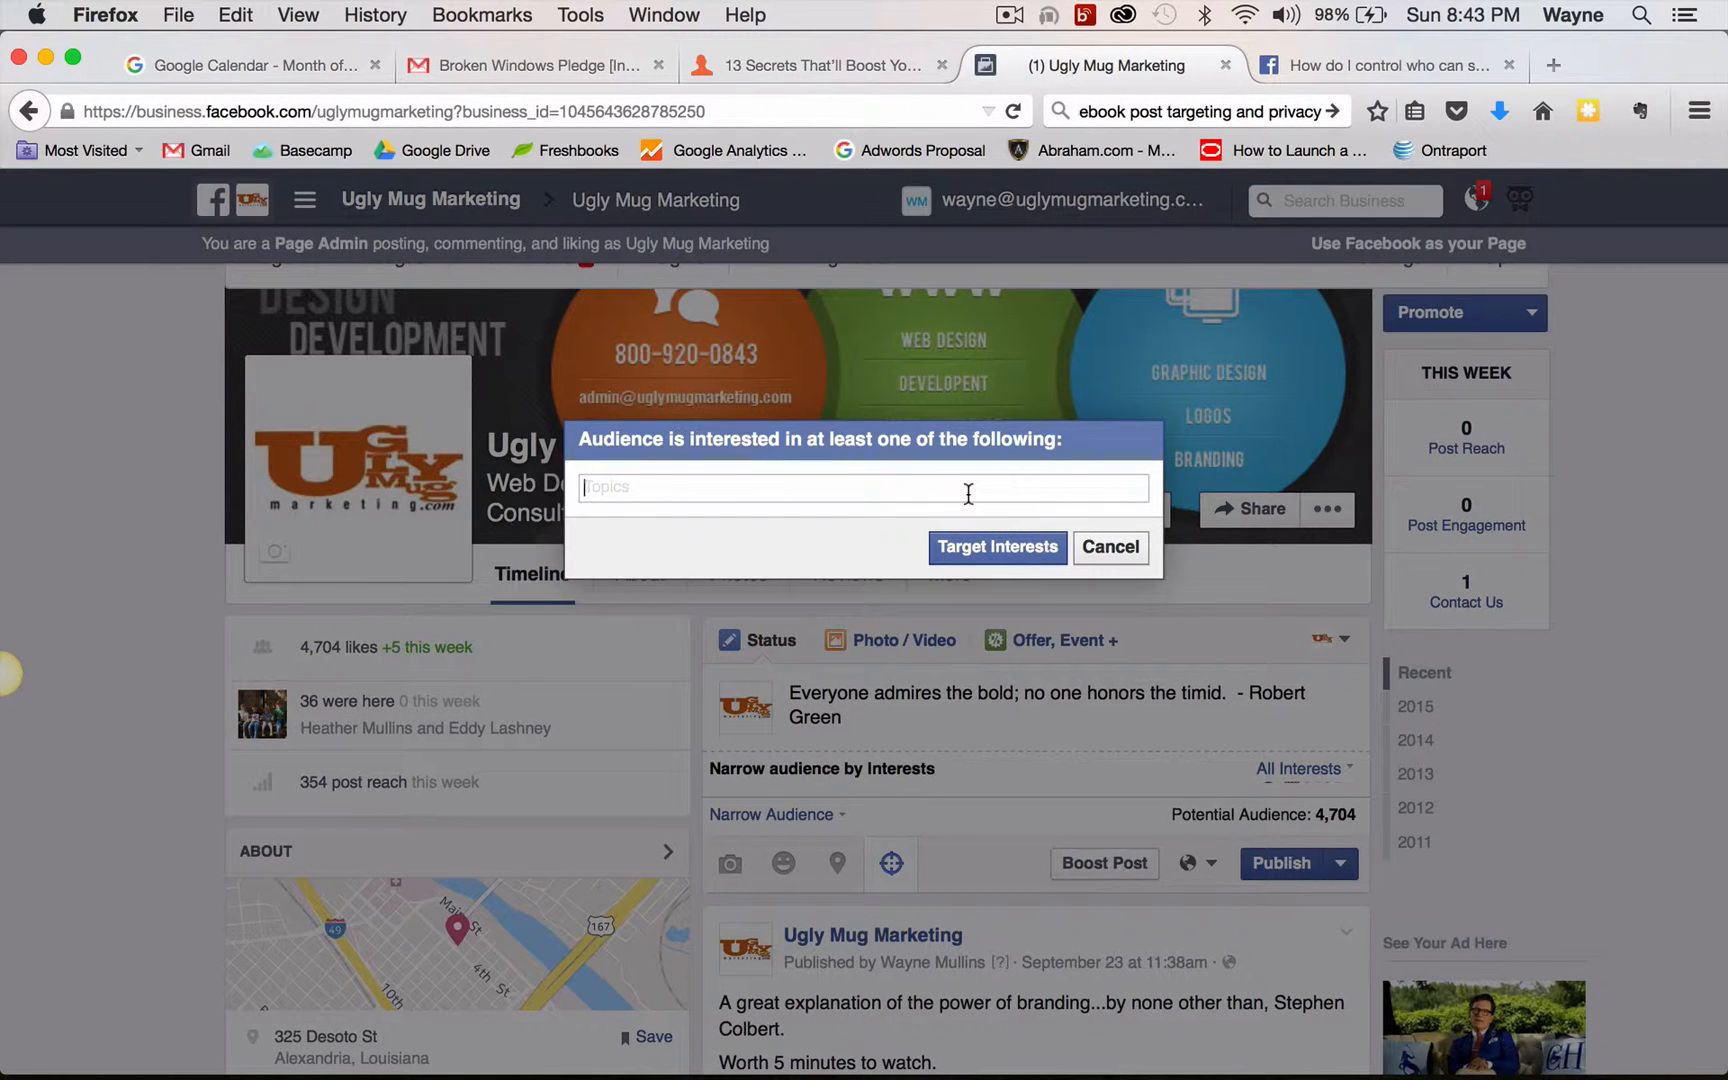
type("entre")
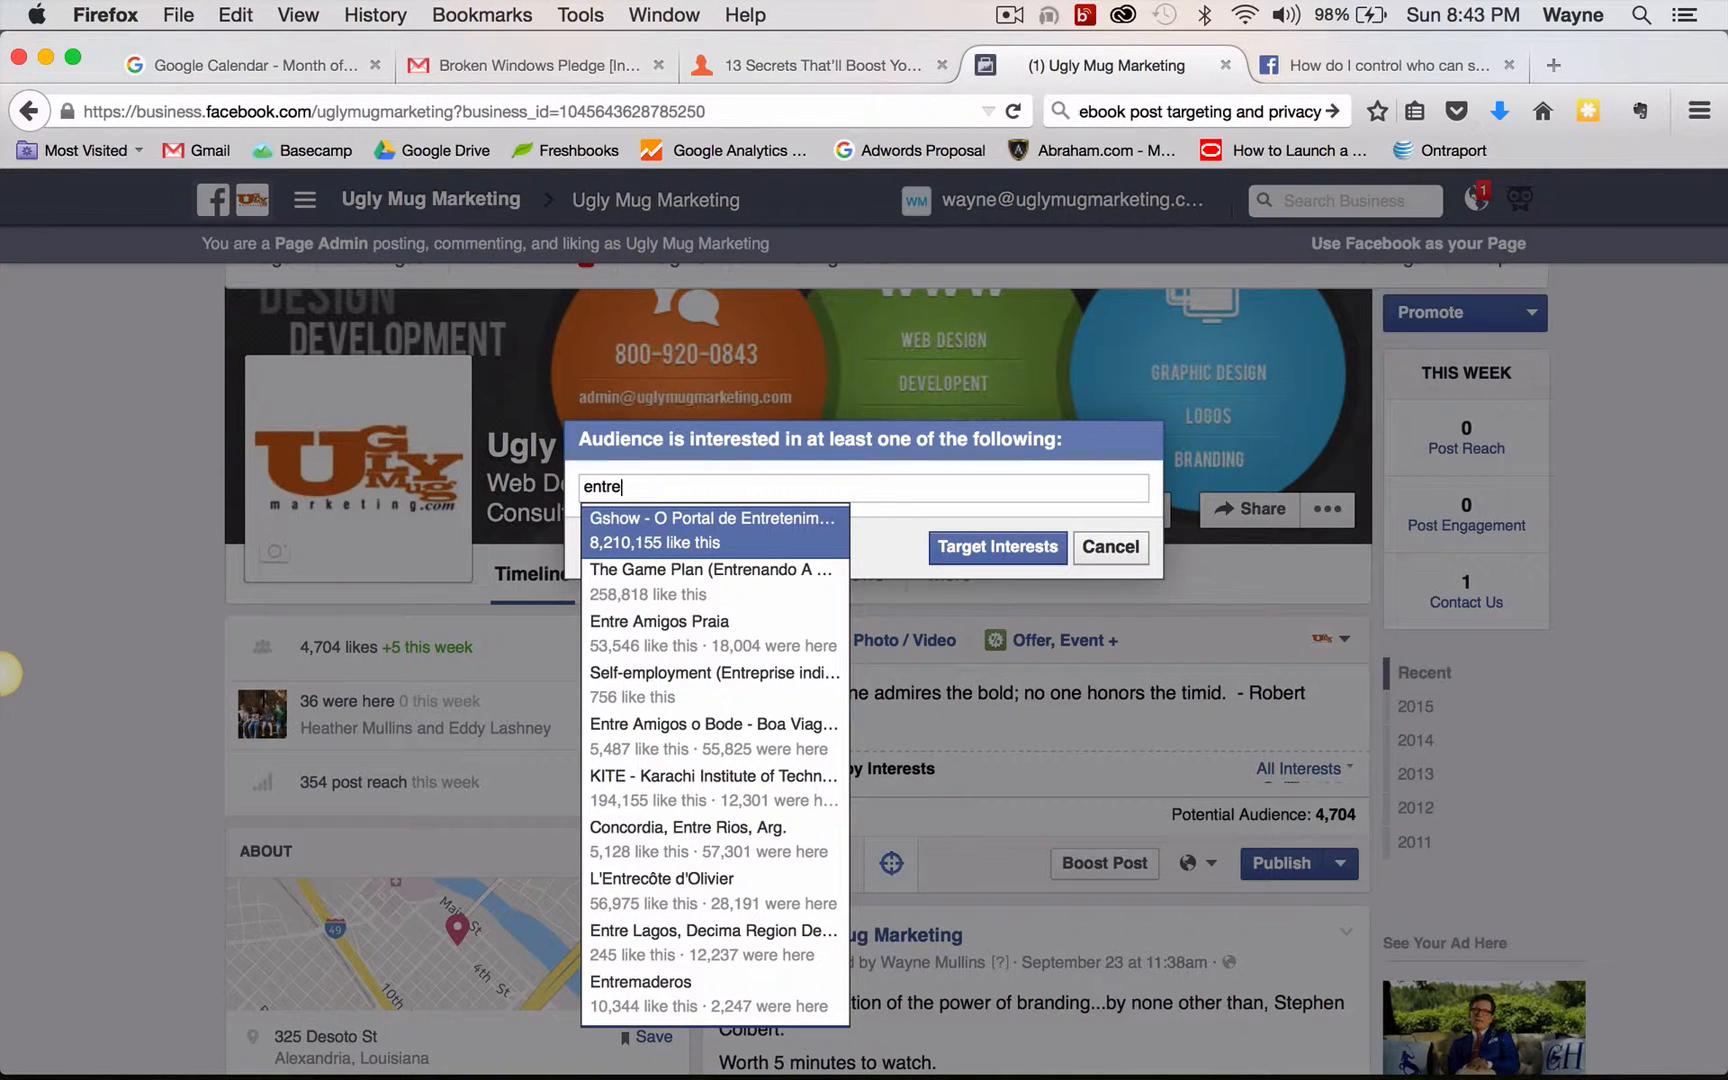
type("pren")
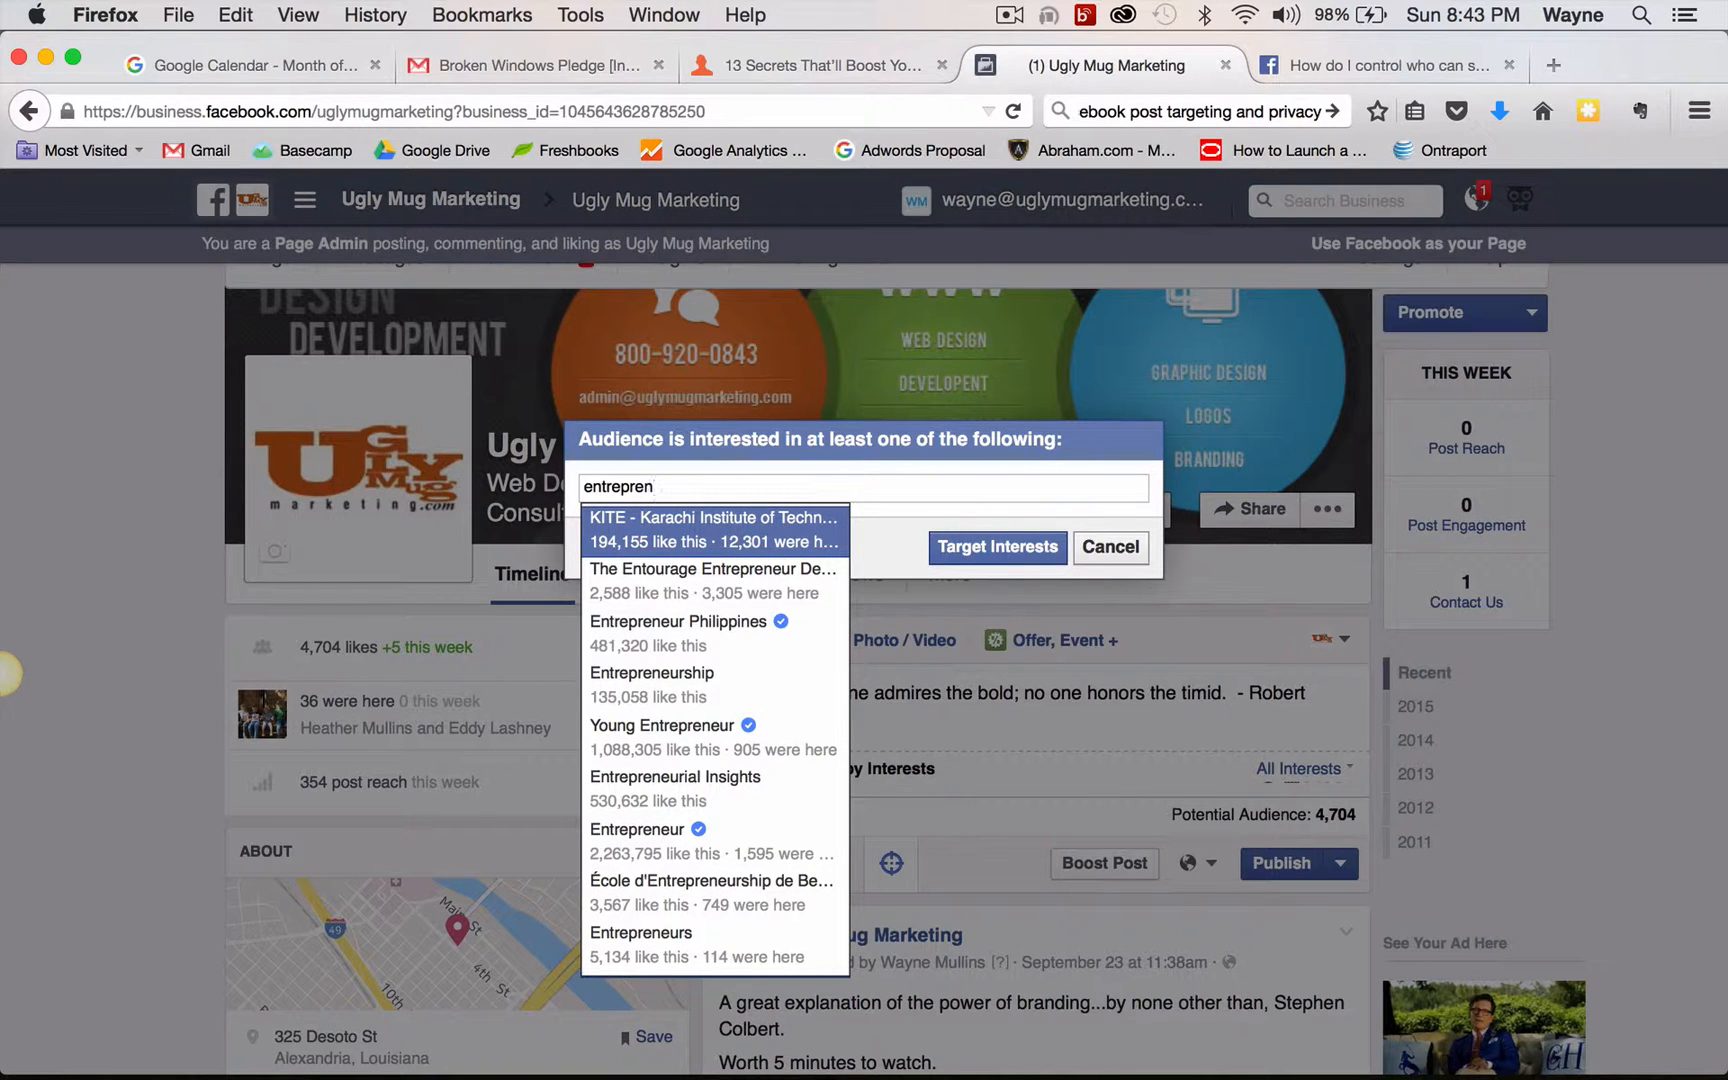
type("eur")
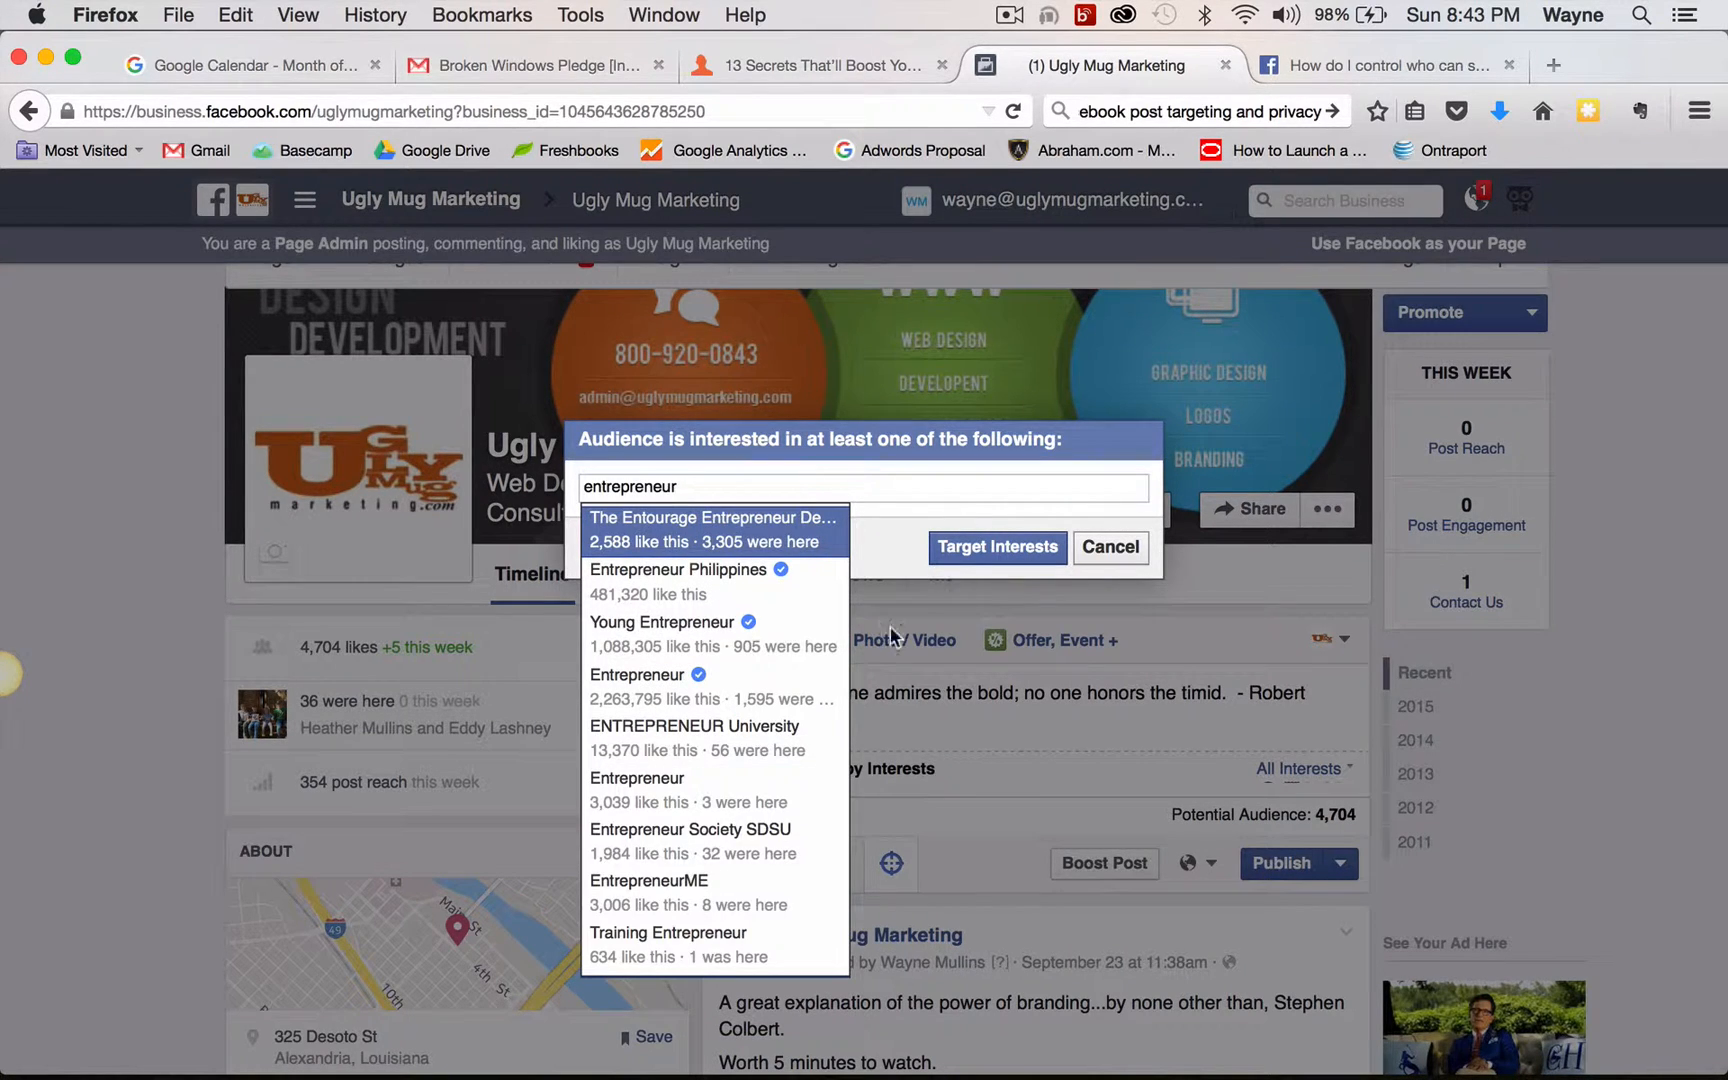
left_click(686, 648)
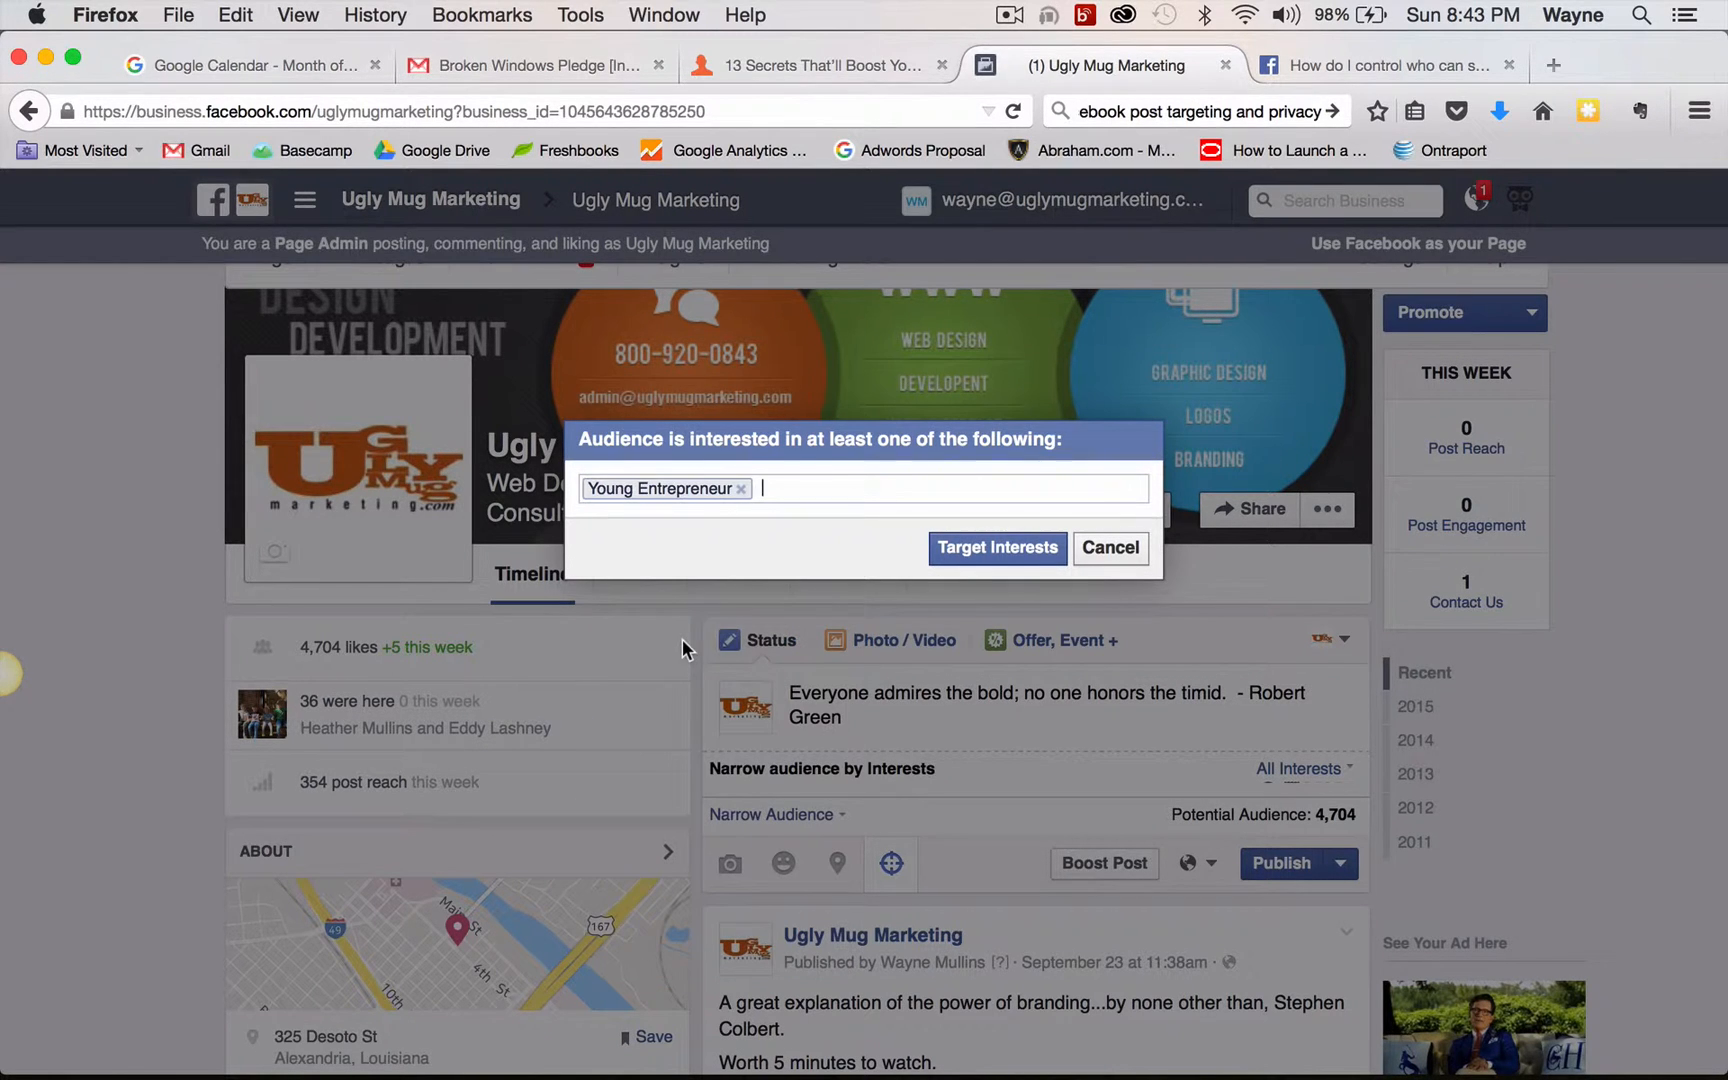
left_click(970, 546)
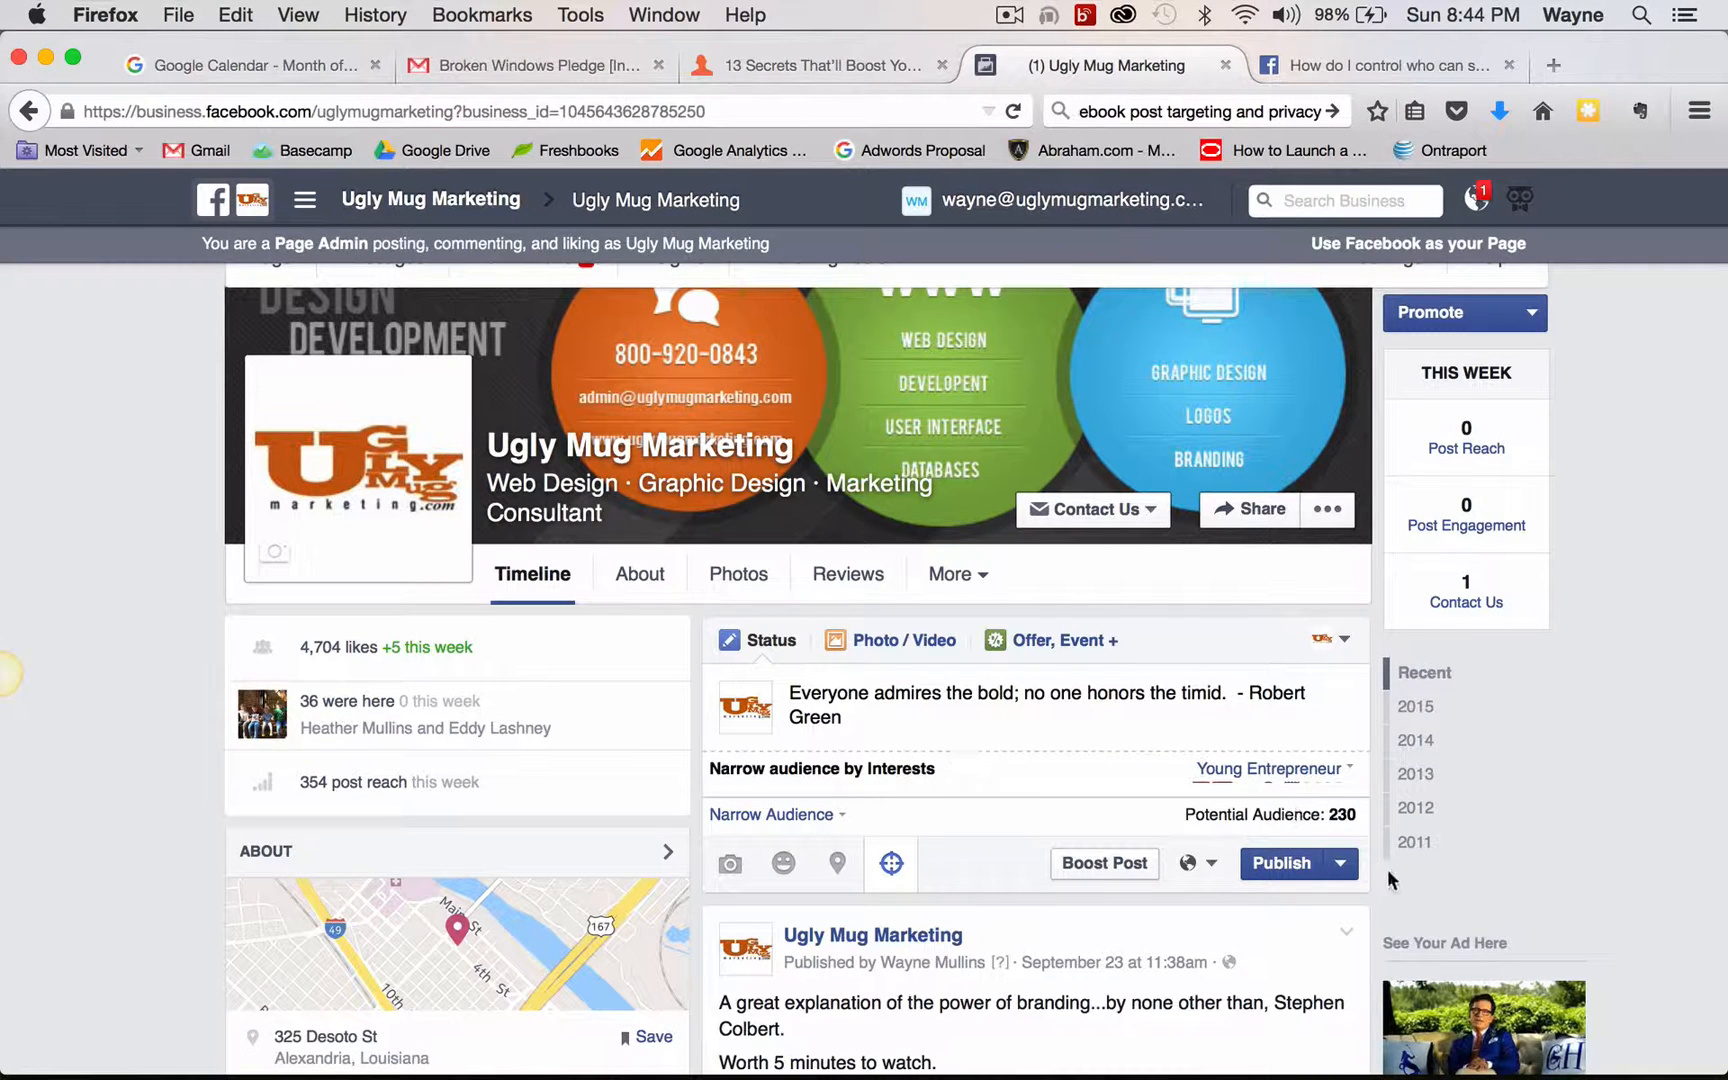
Add the topics Entrepreneur and Entrepreneurship to the post's targeted interests
left_click(1349, 768)
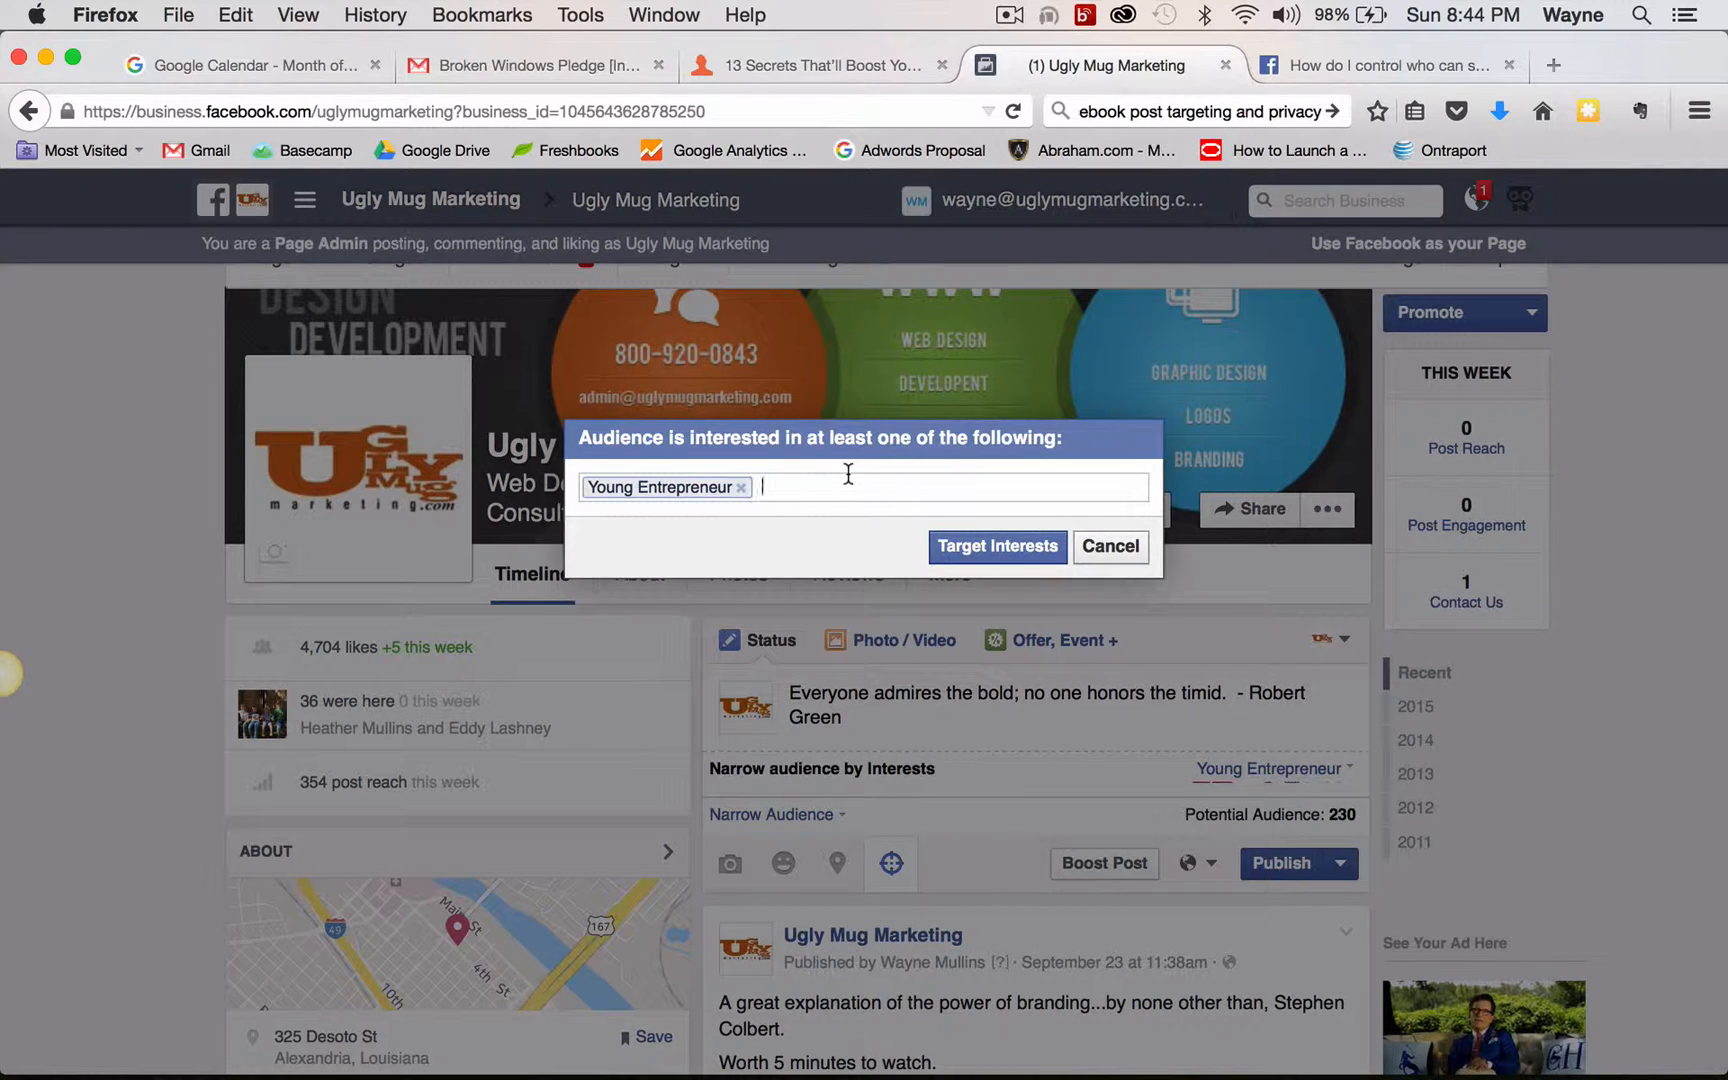
type("entre")
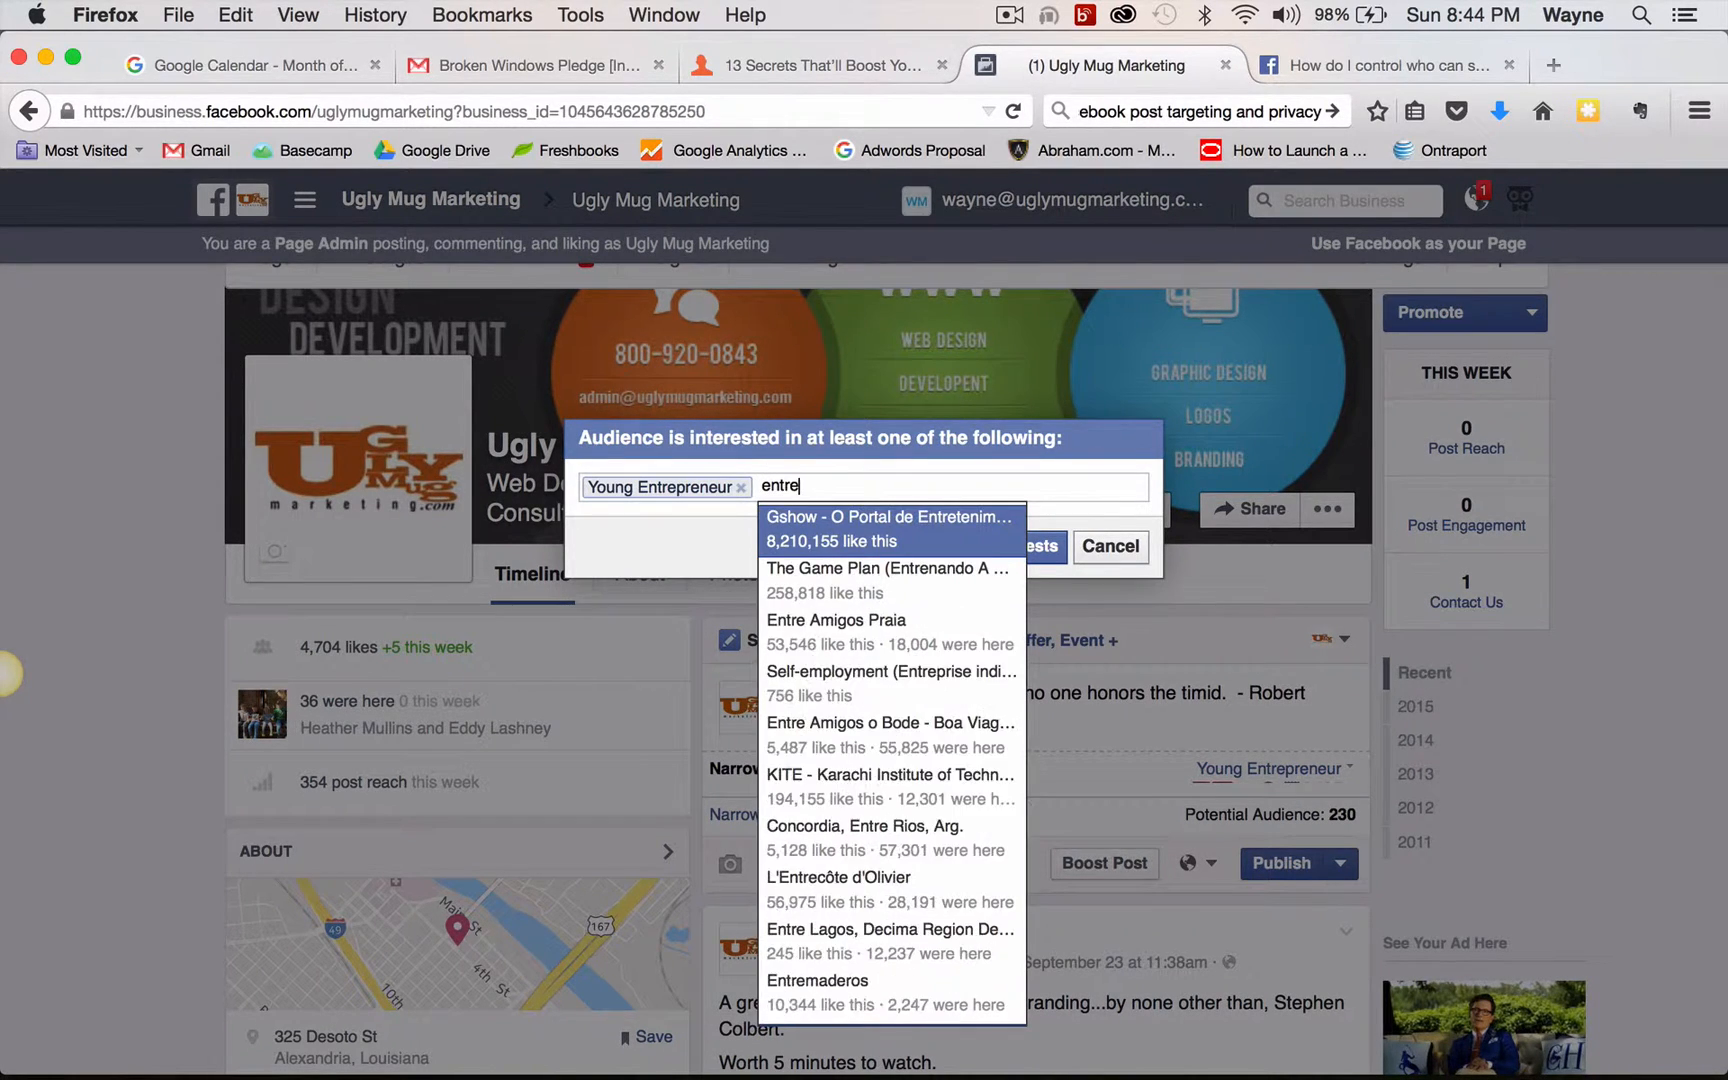
type("preneur")
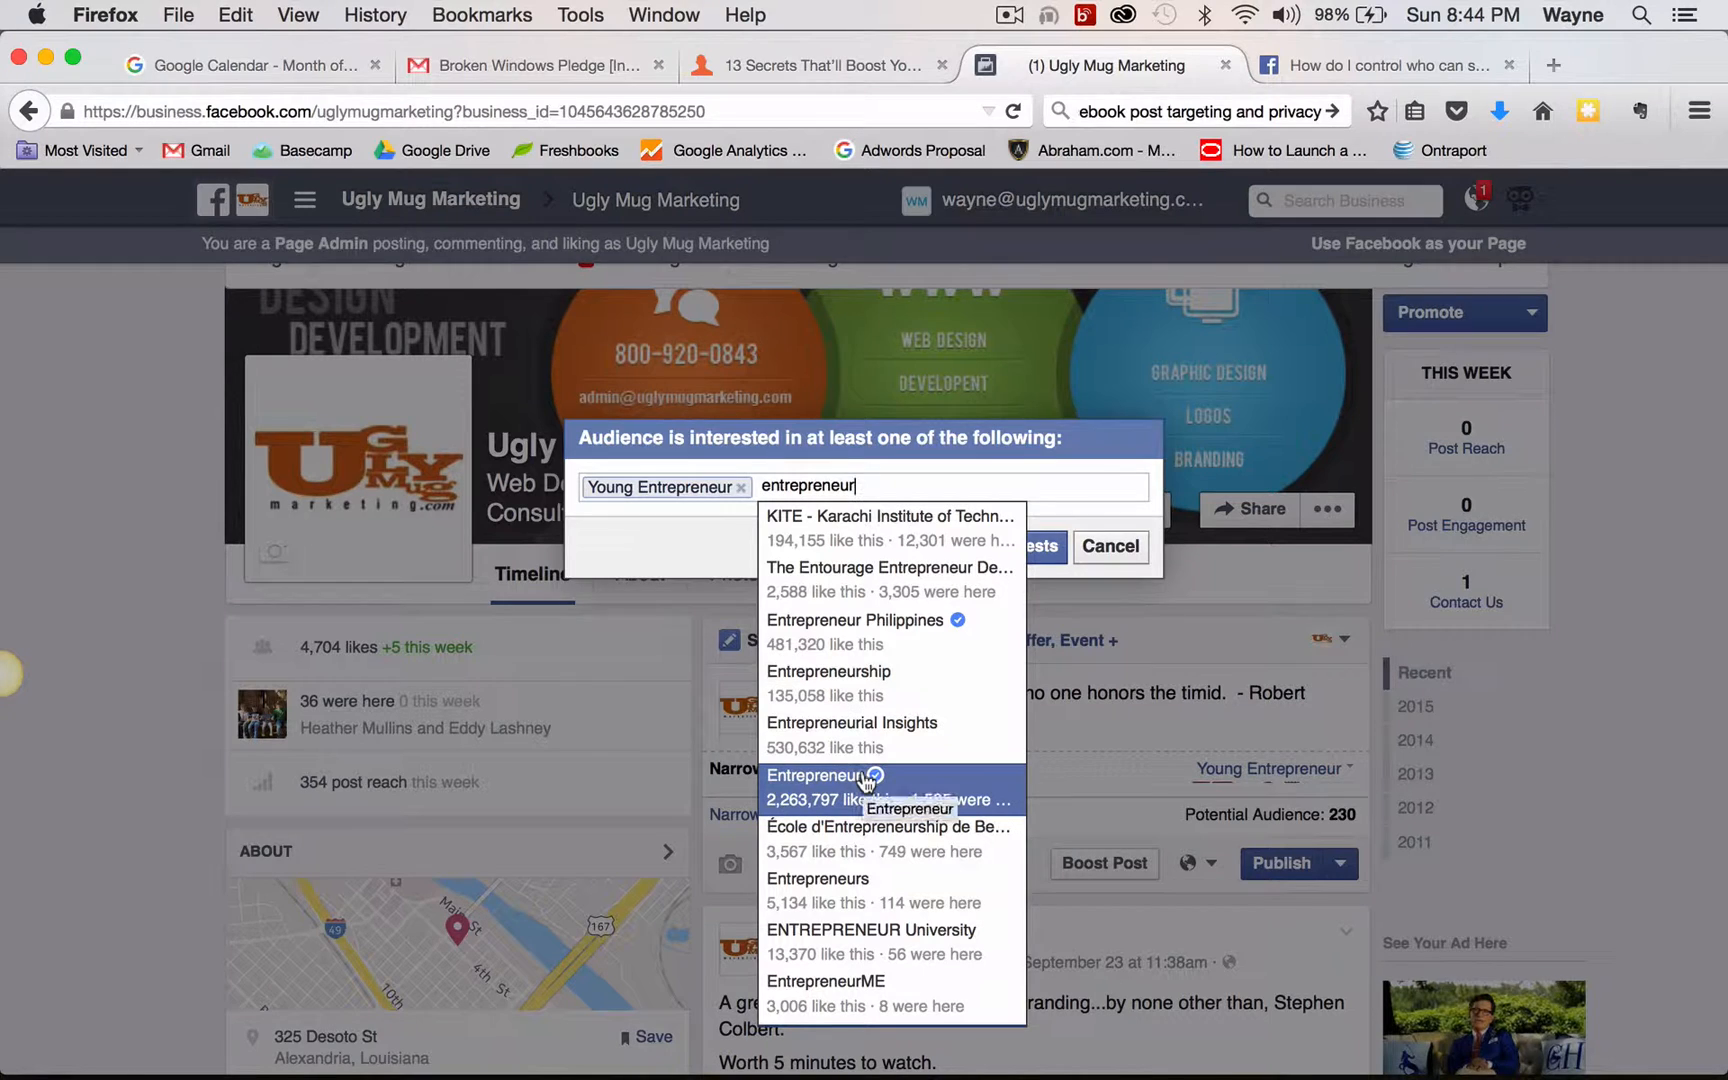
left_click(833, 786)
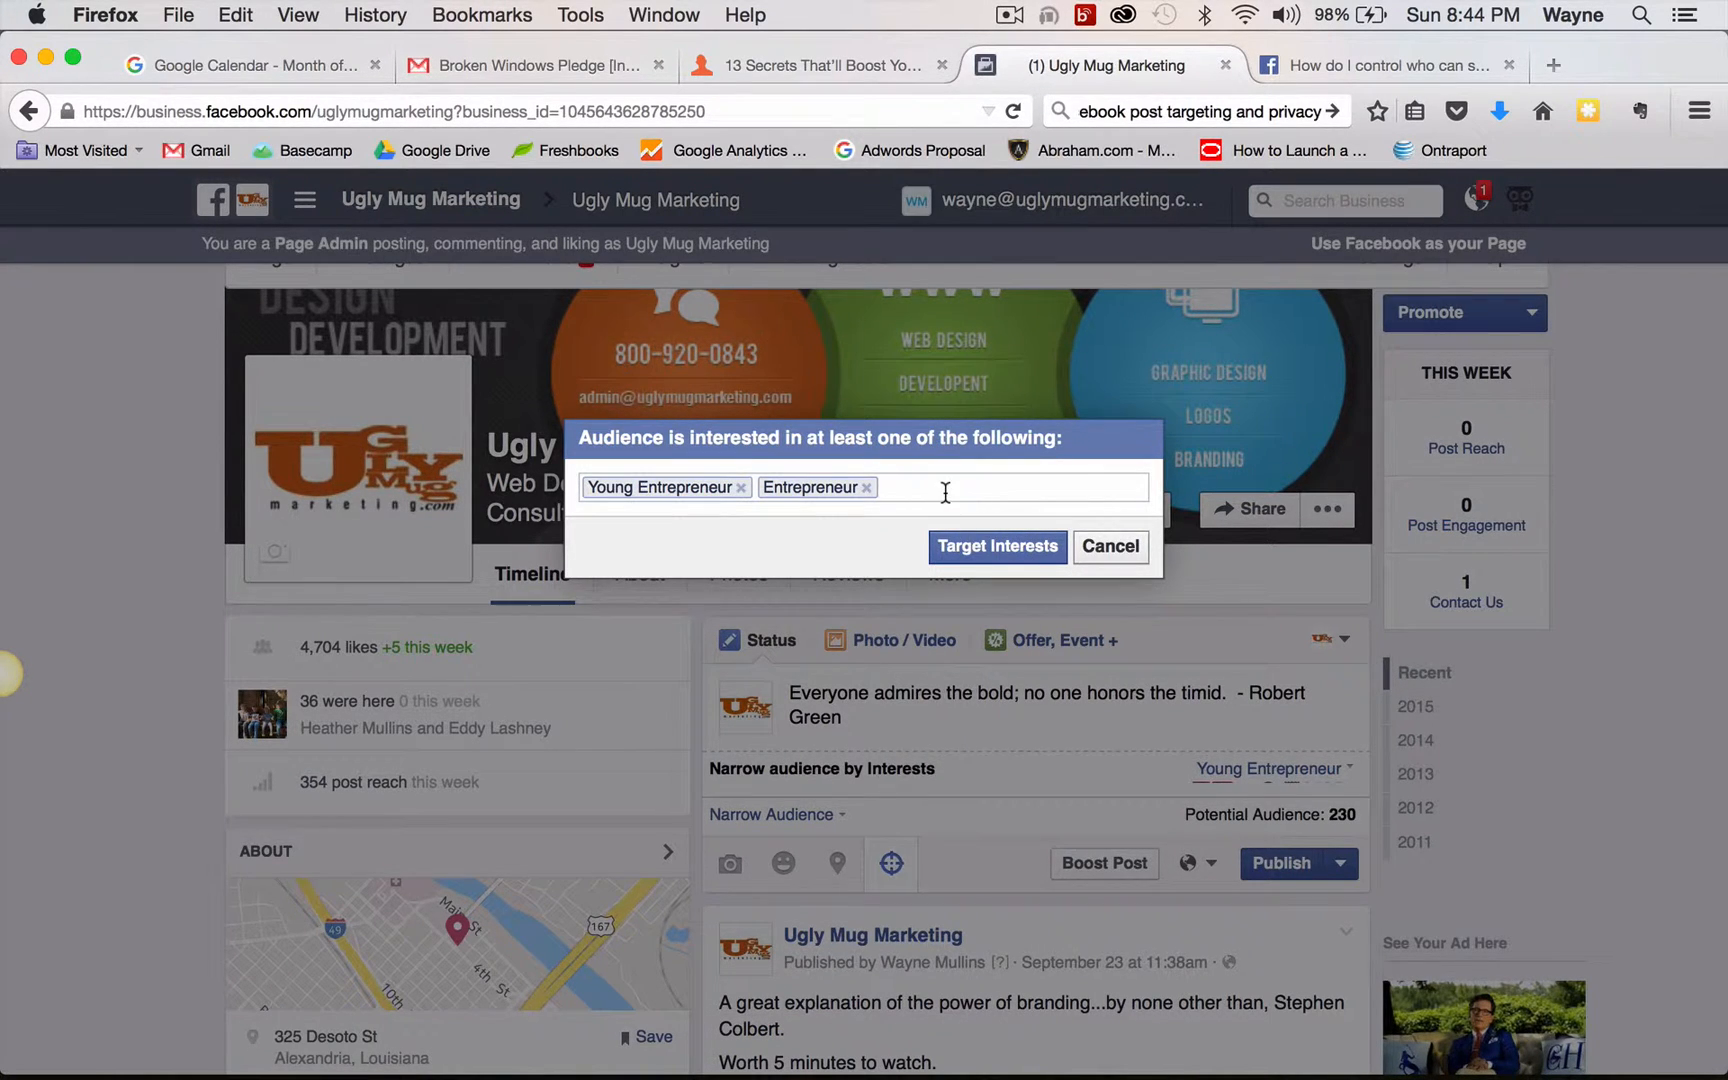
type("entrep")
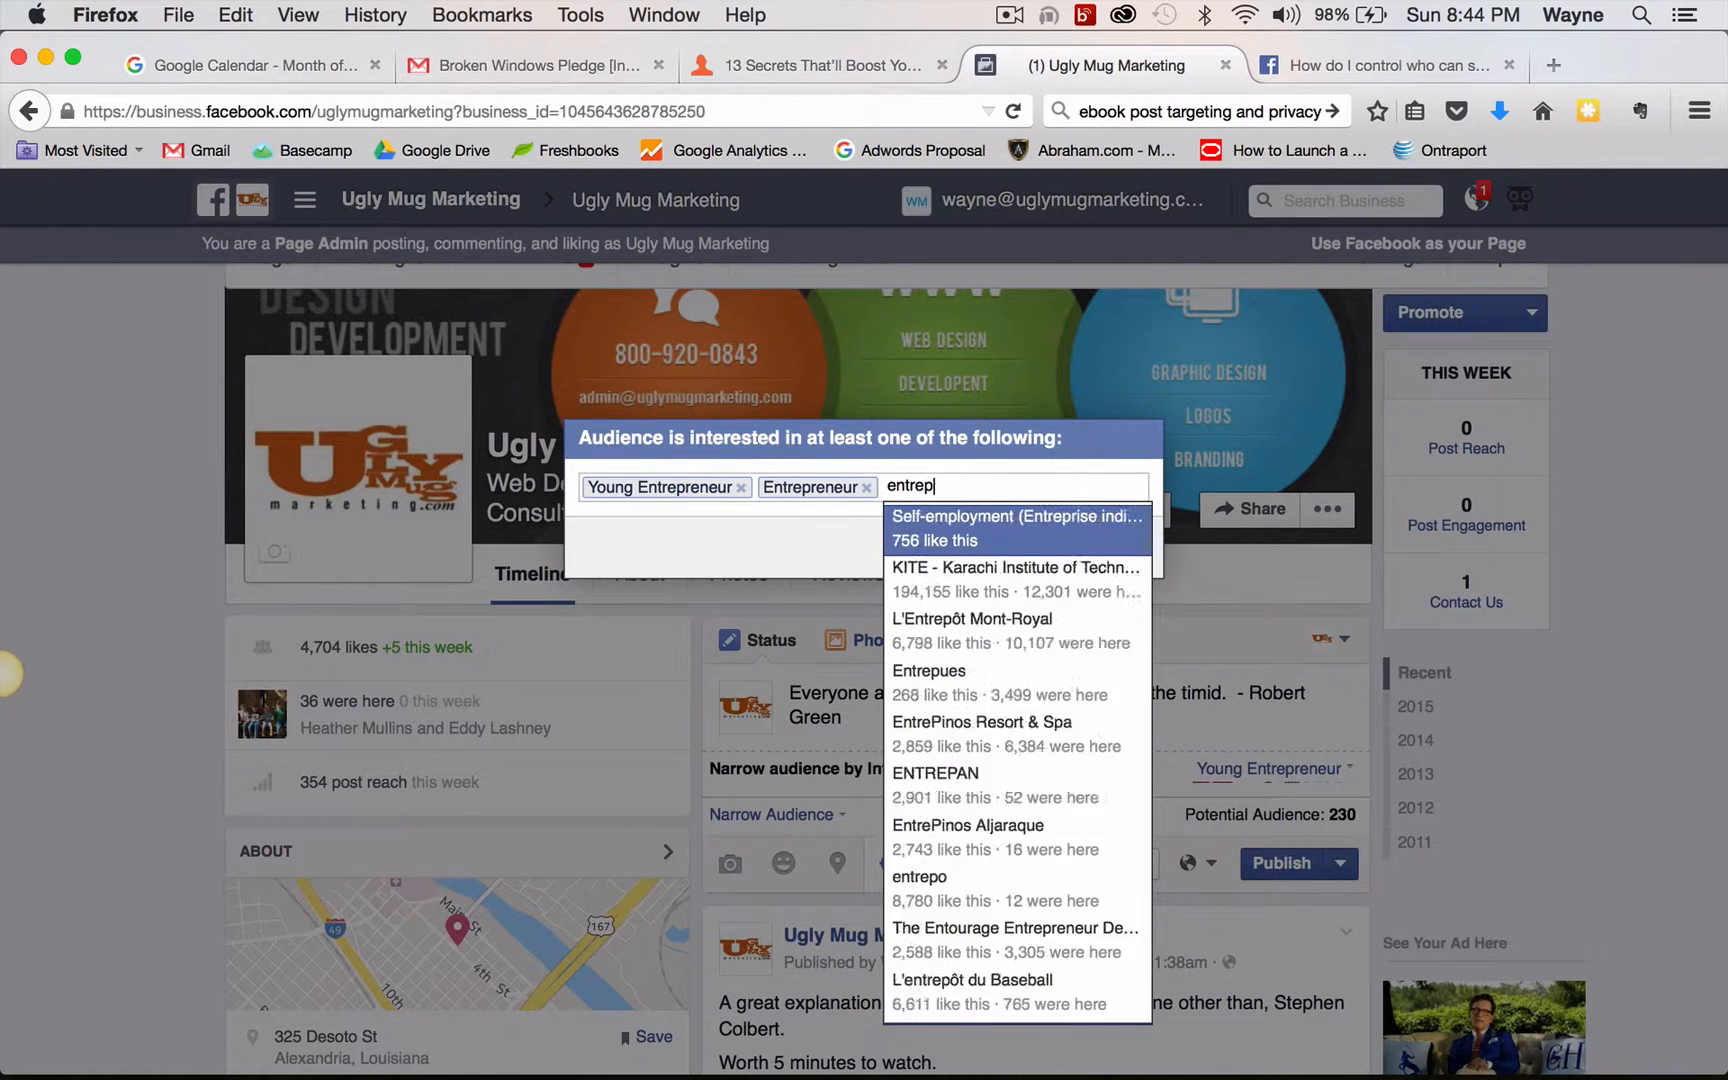
type("reneur")
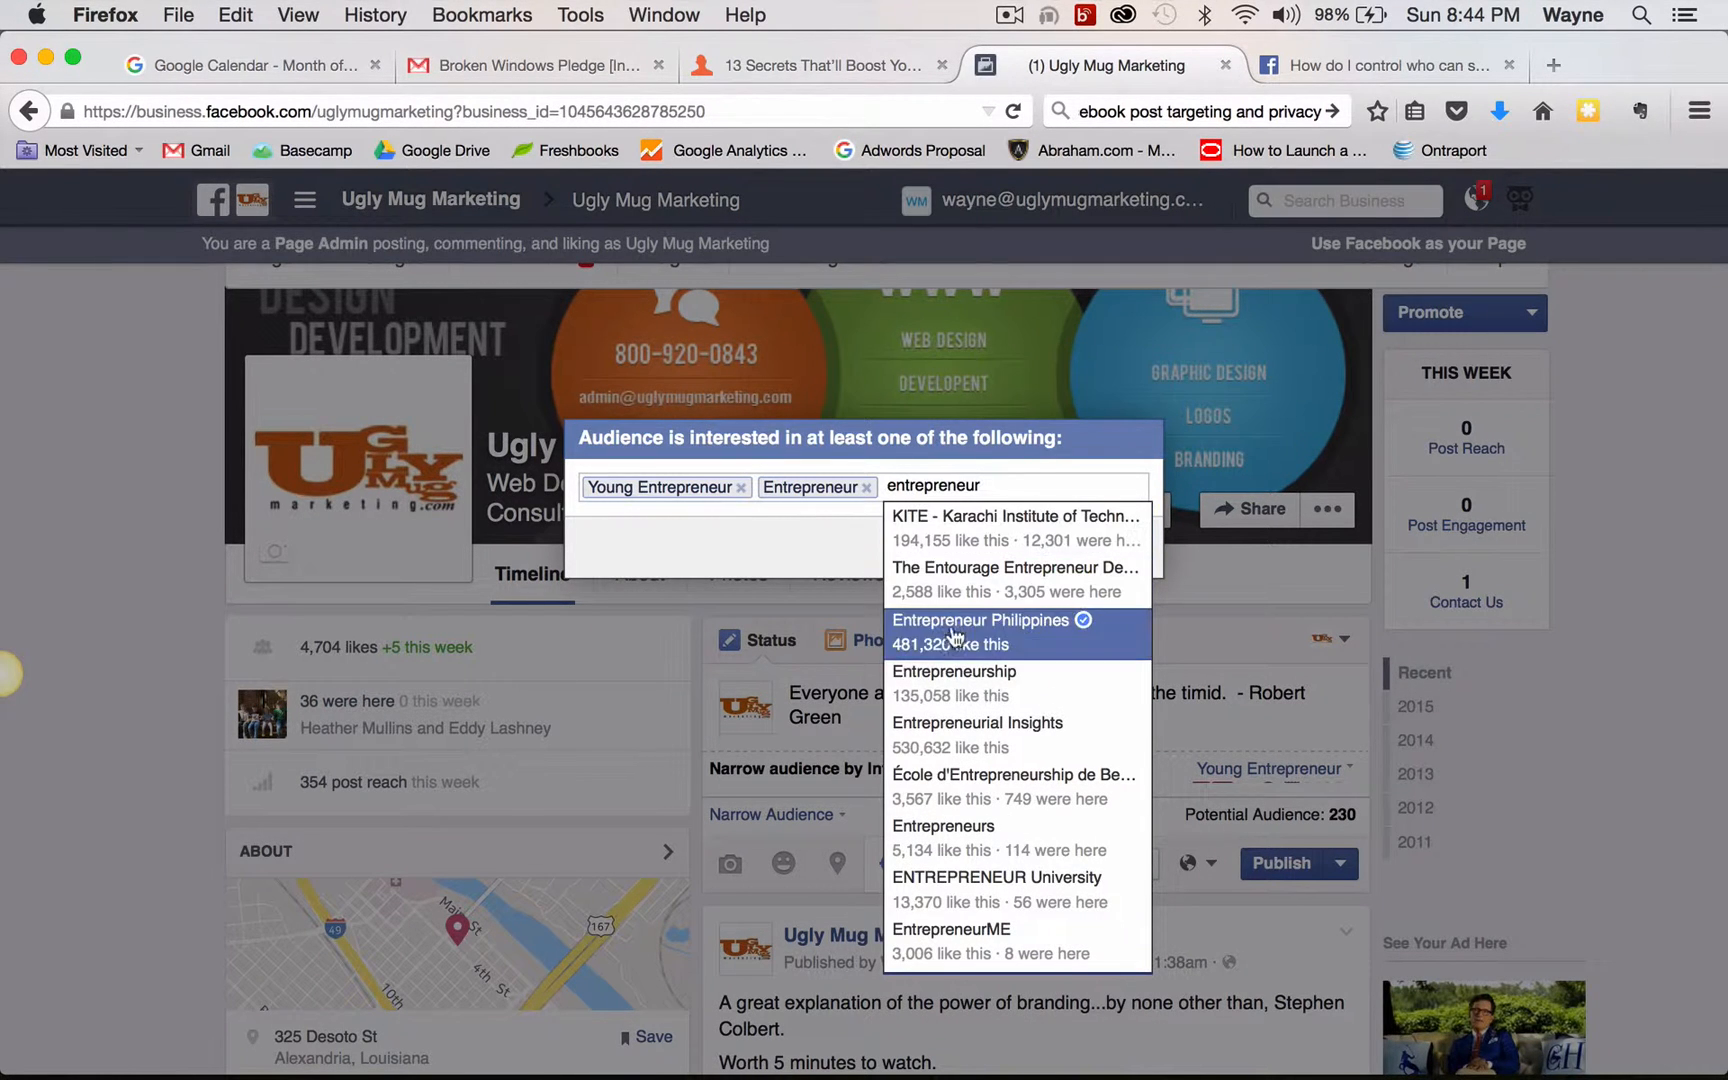
left_click(1000, 700)
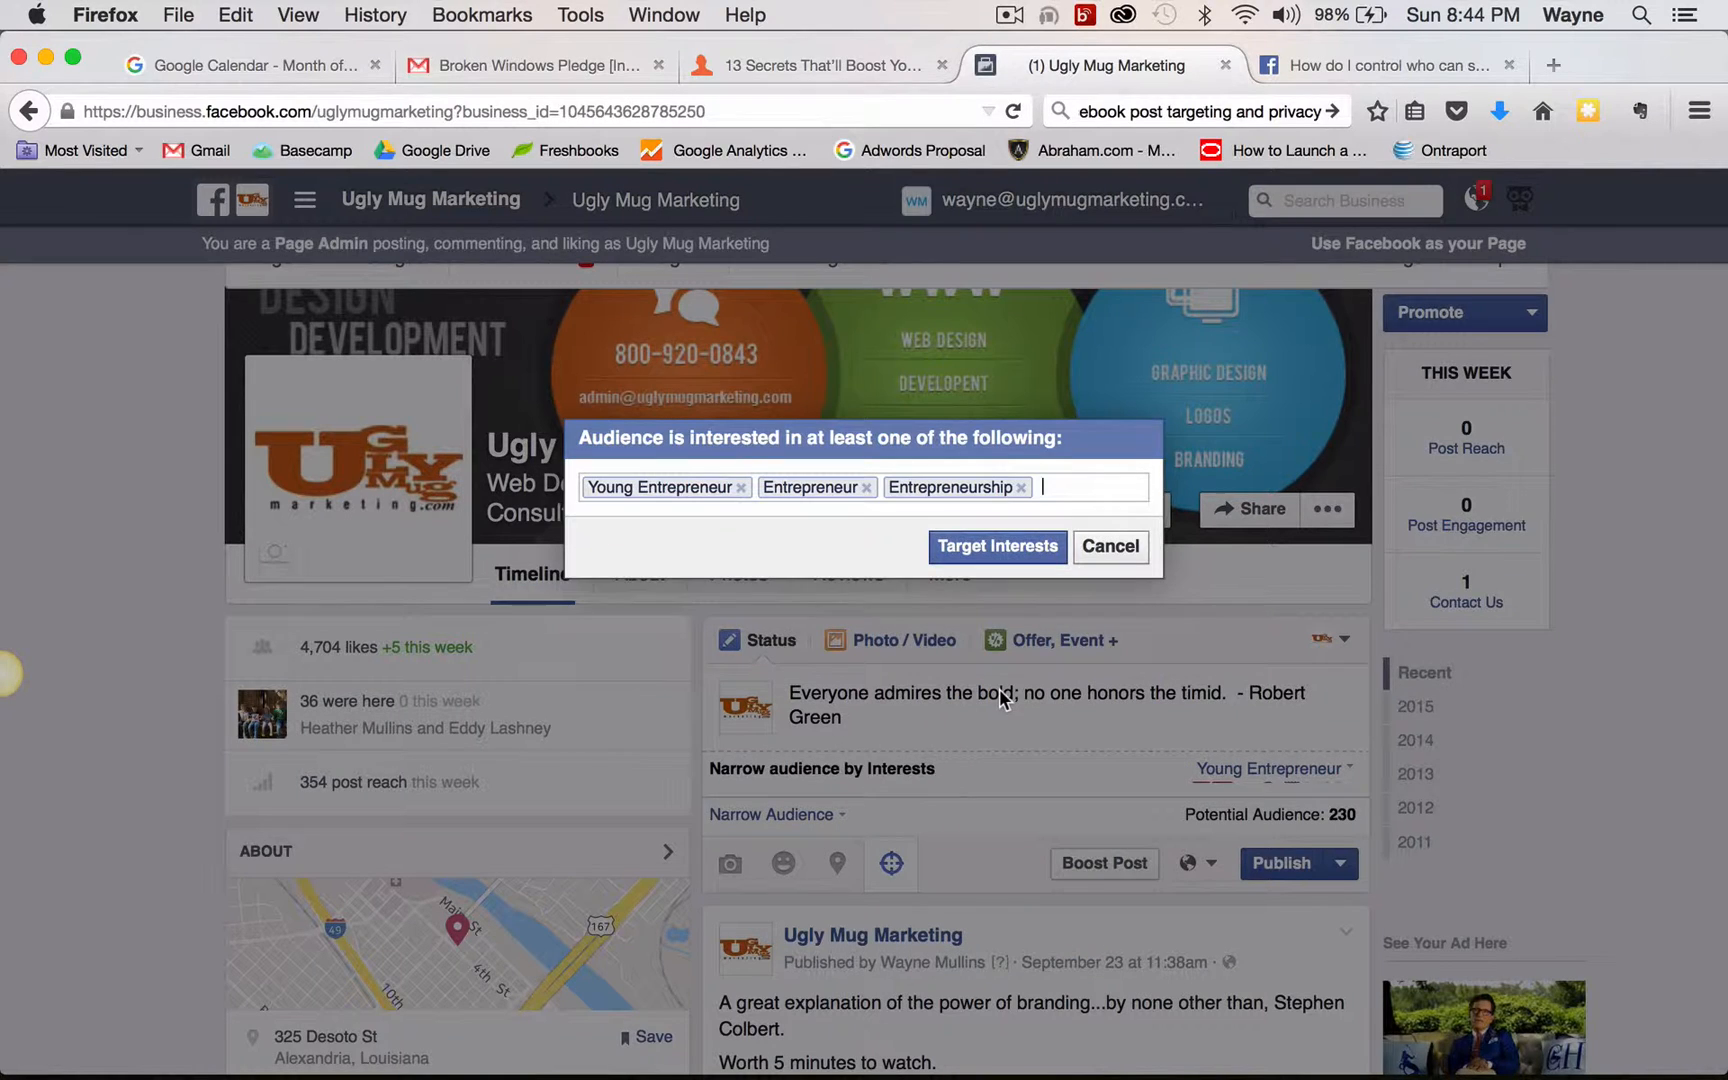
left_click(1034, 548)
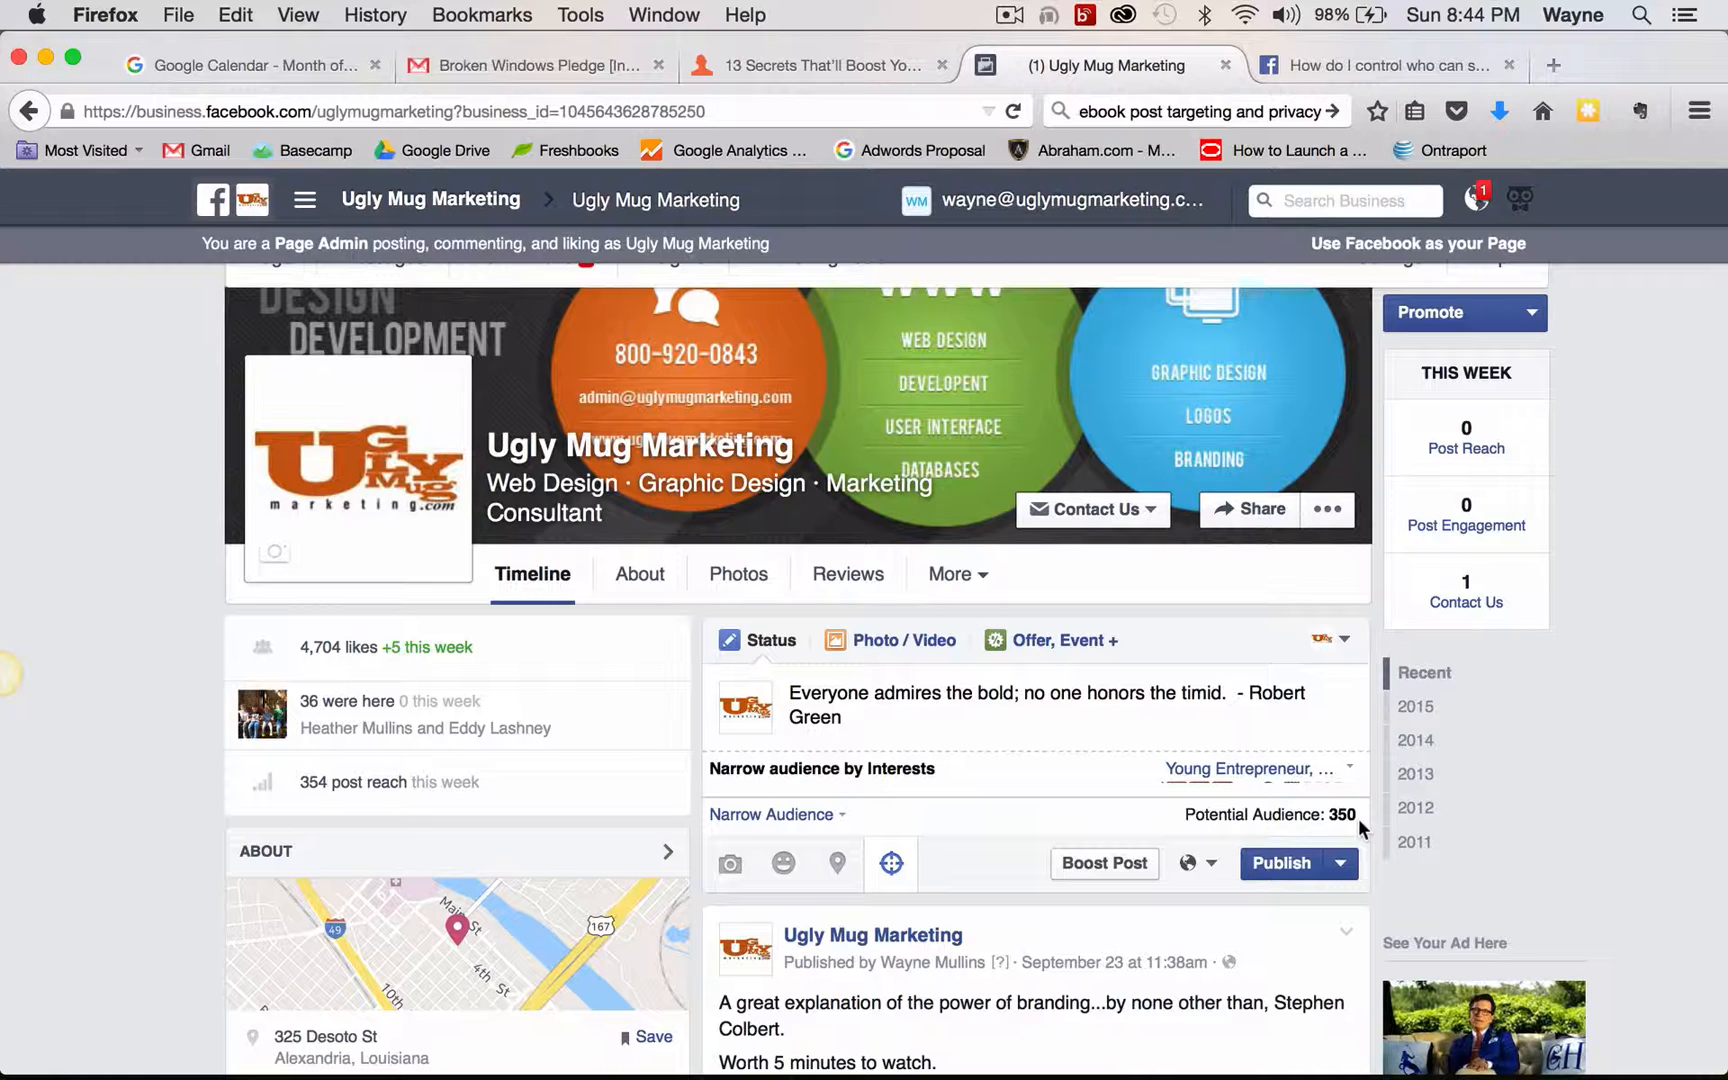
Narrow the post's audience by Location to the country United States
left_click(810, 820)
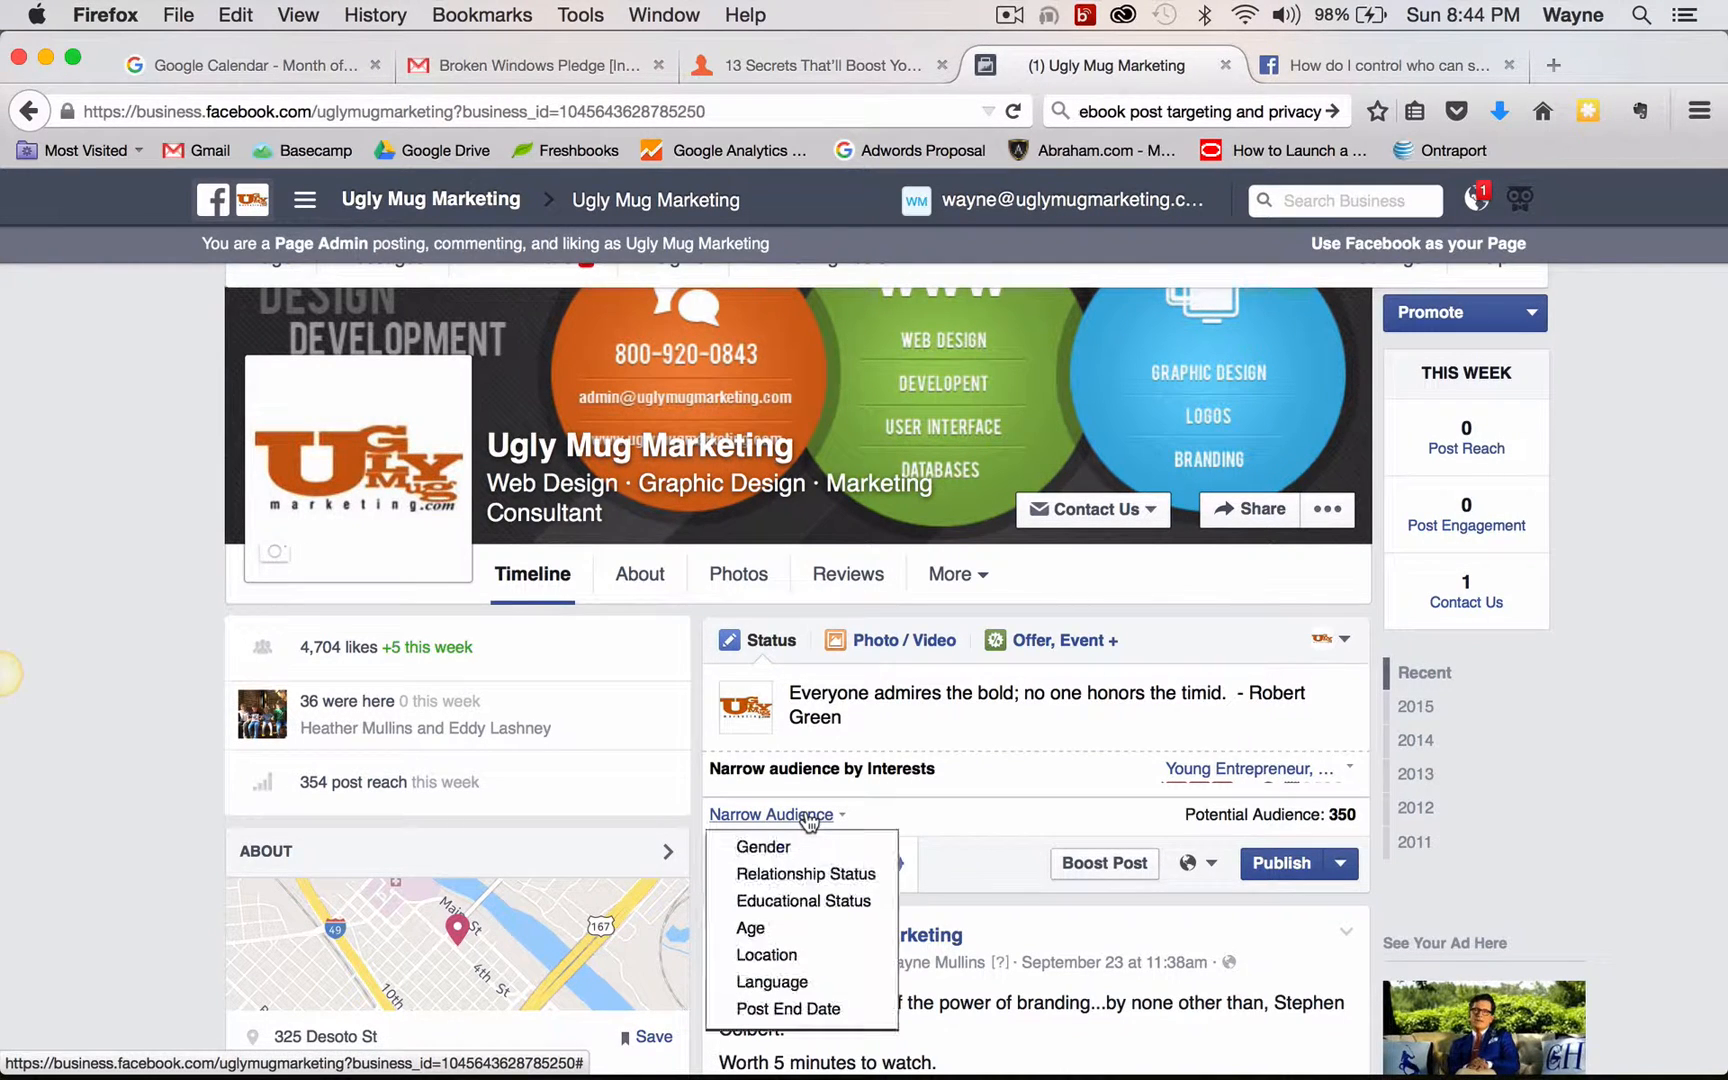
left_click(812, 956)
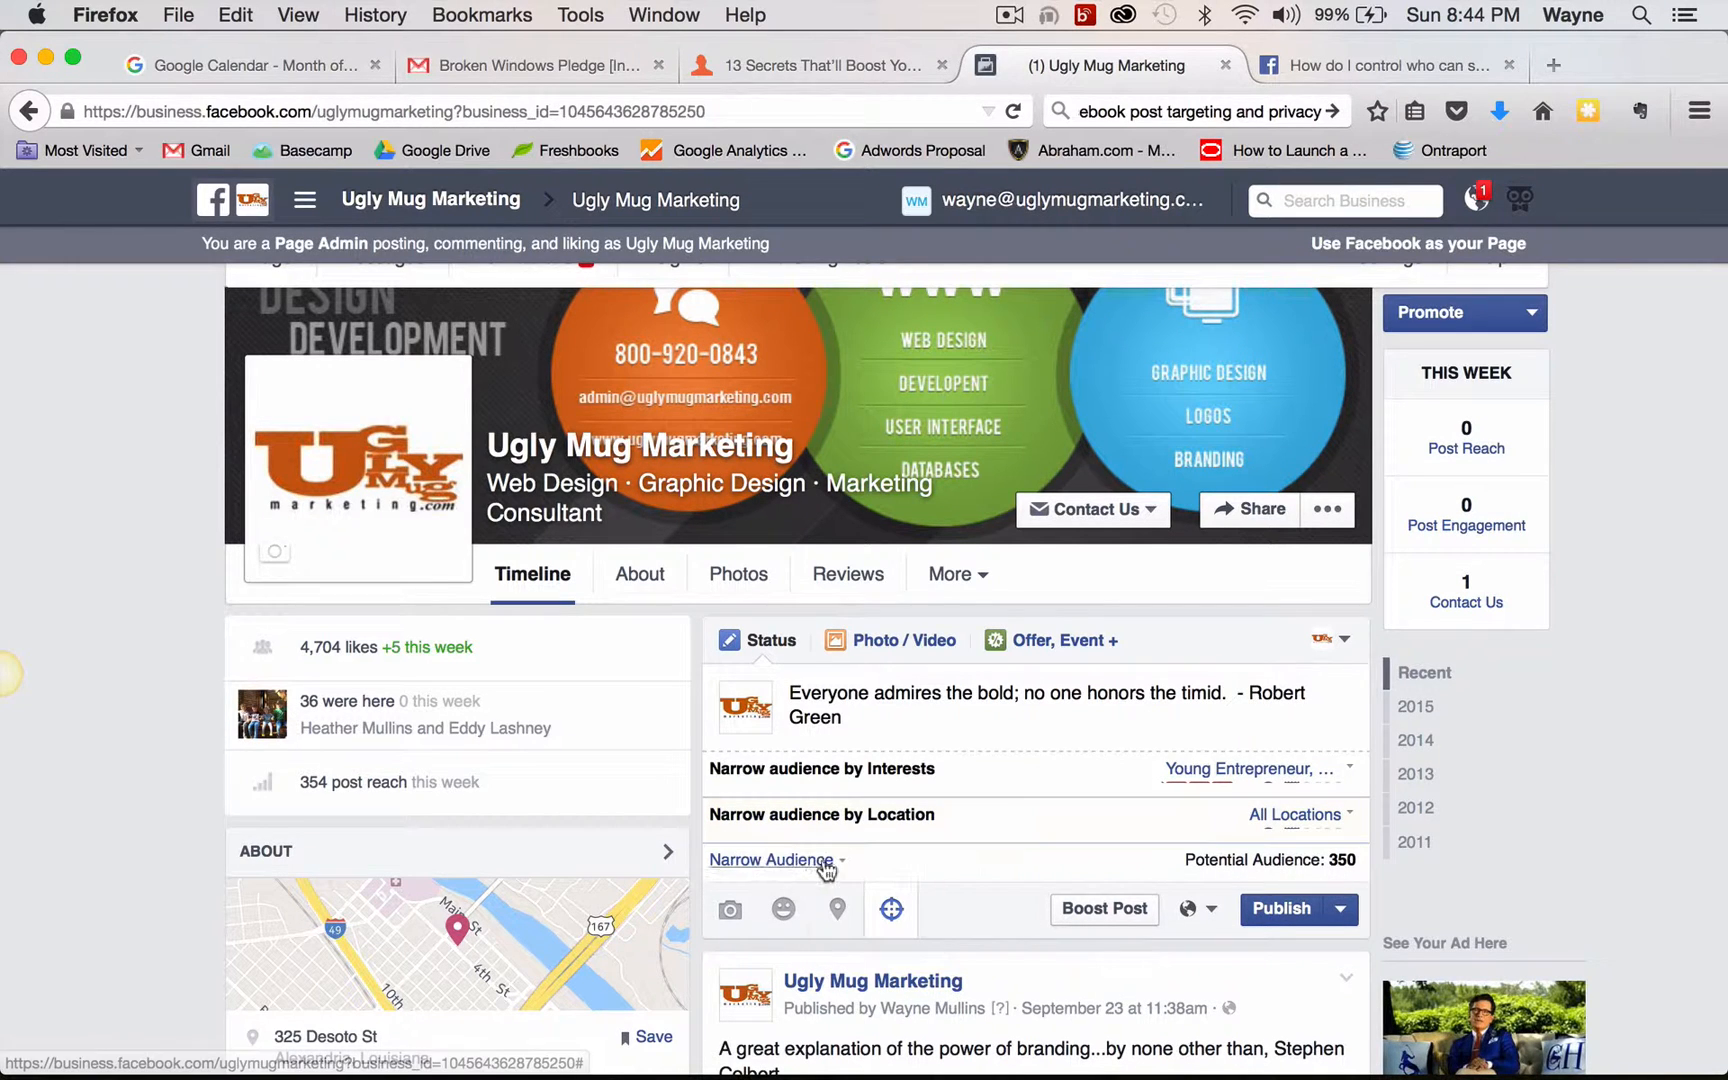
left_click(1297, 813)
left_click(728, 342)
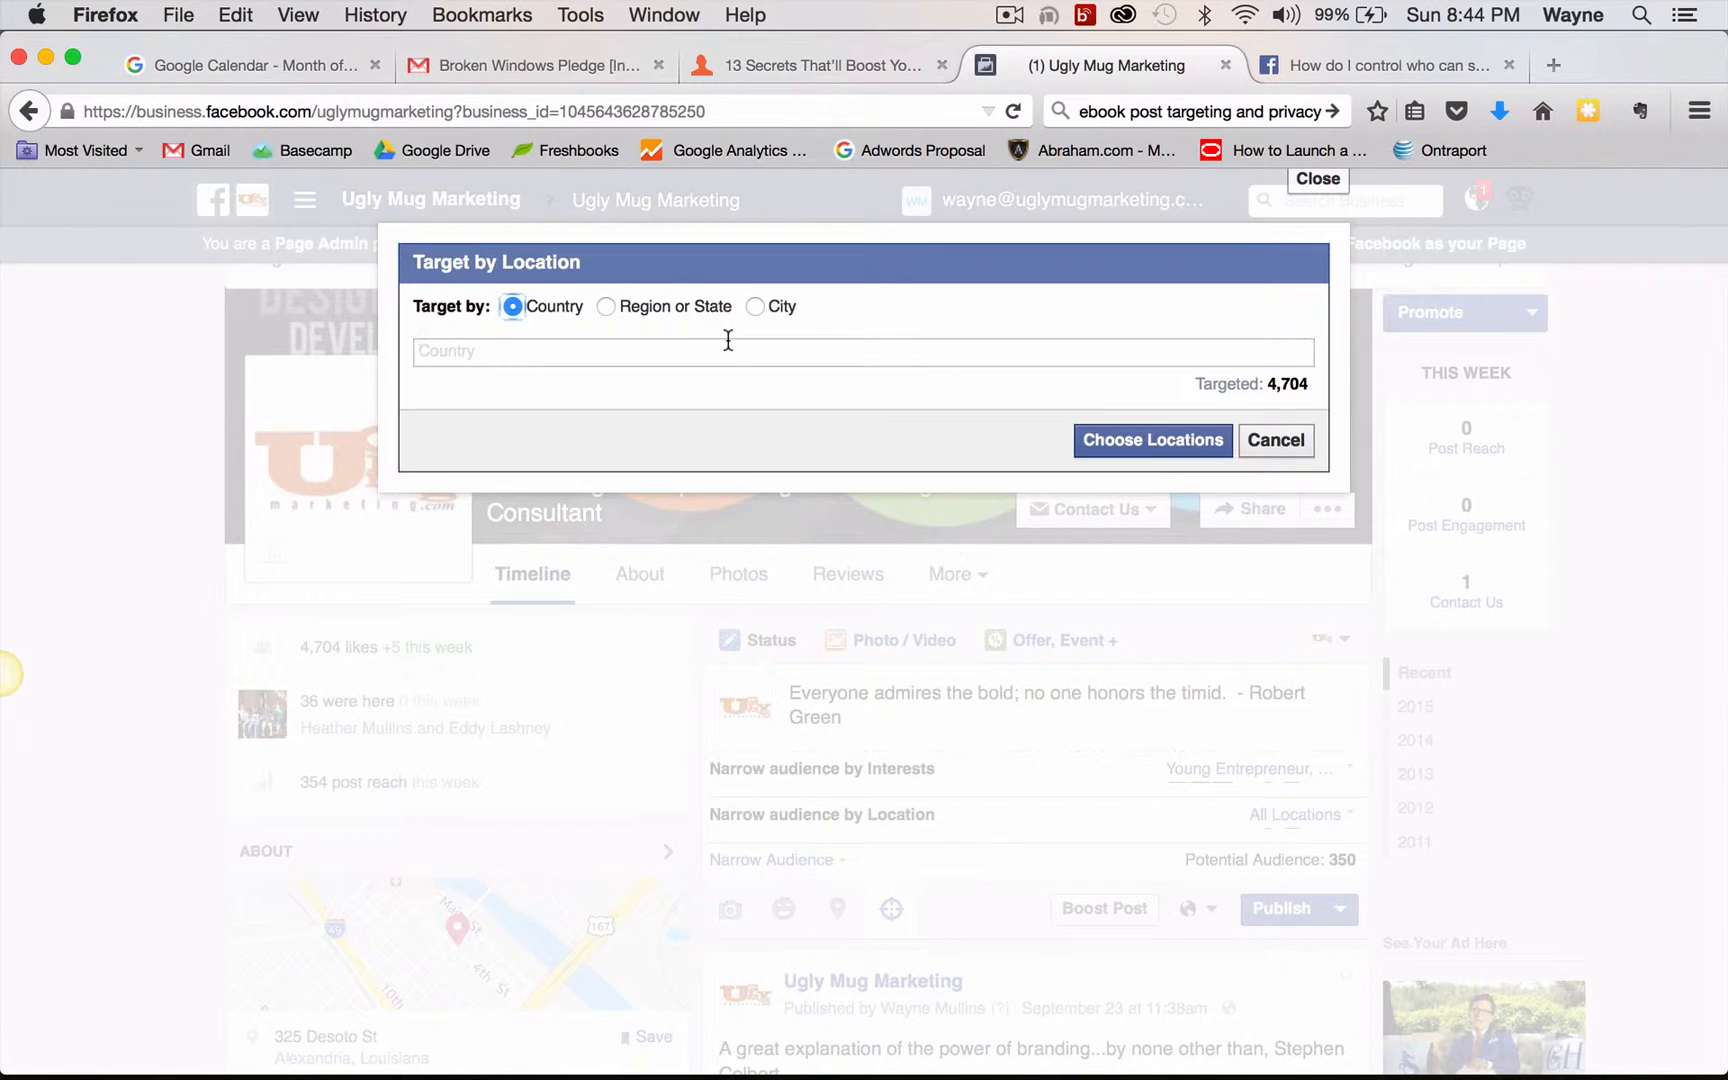
type("un")
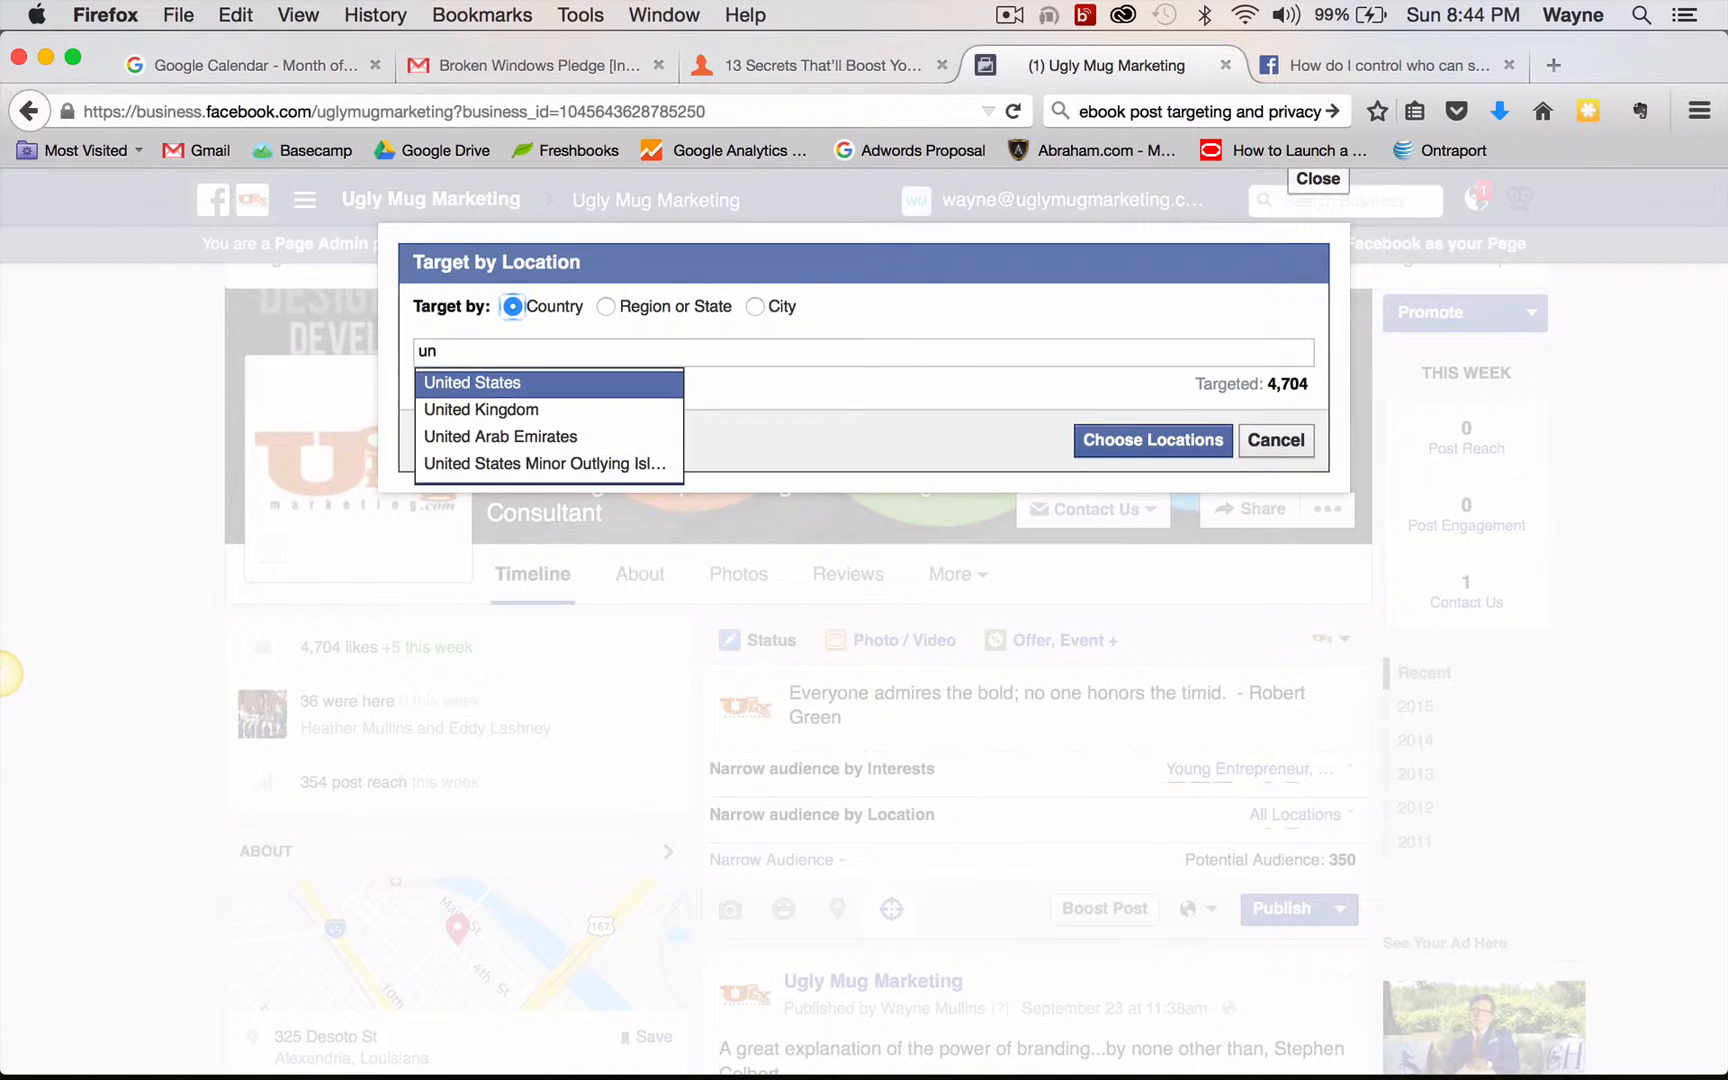
left_click(481, 382)
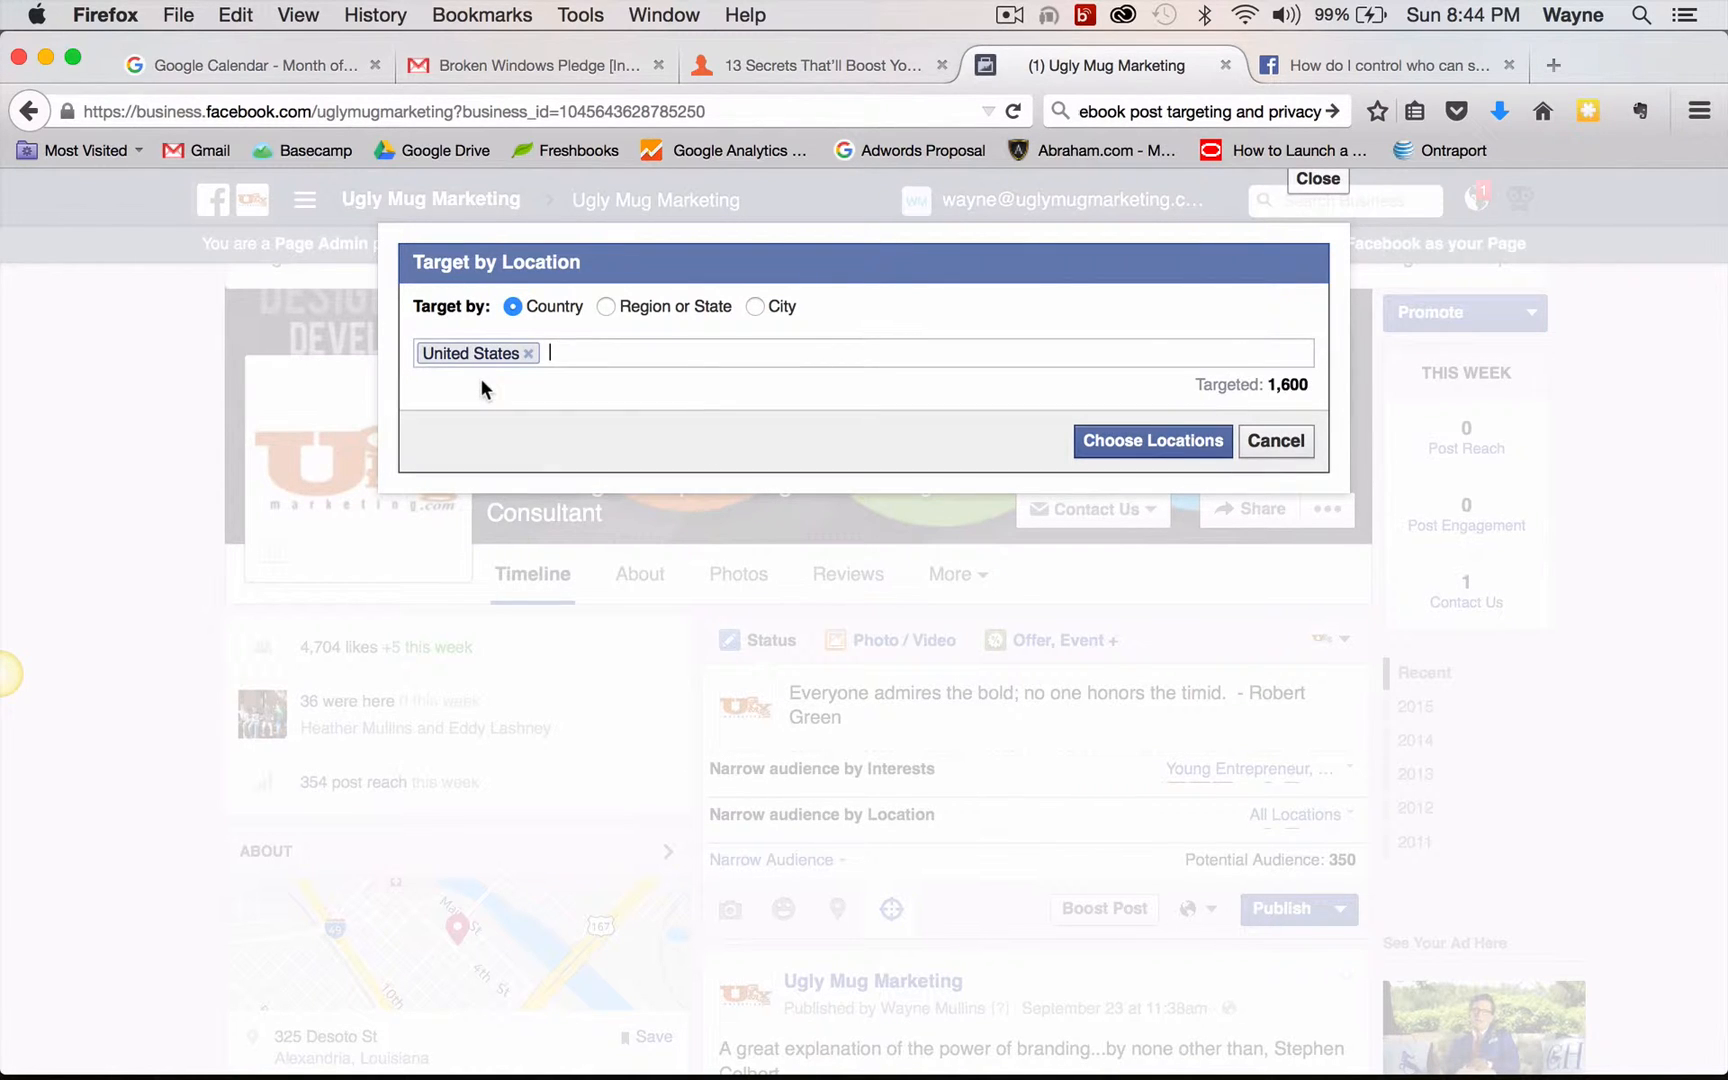
left_click(1163, 446)
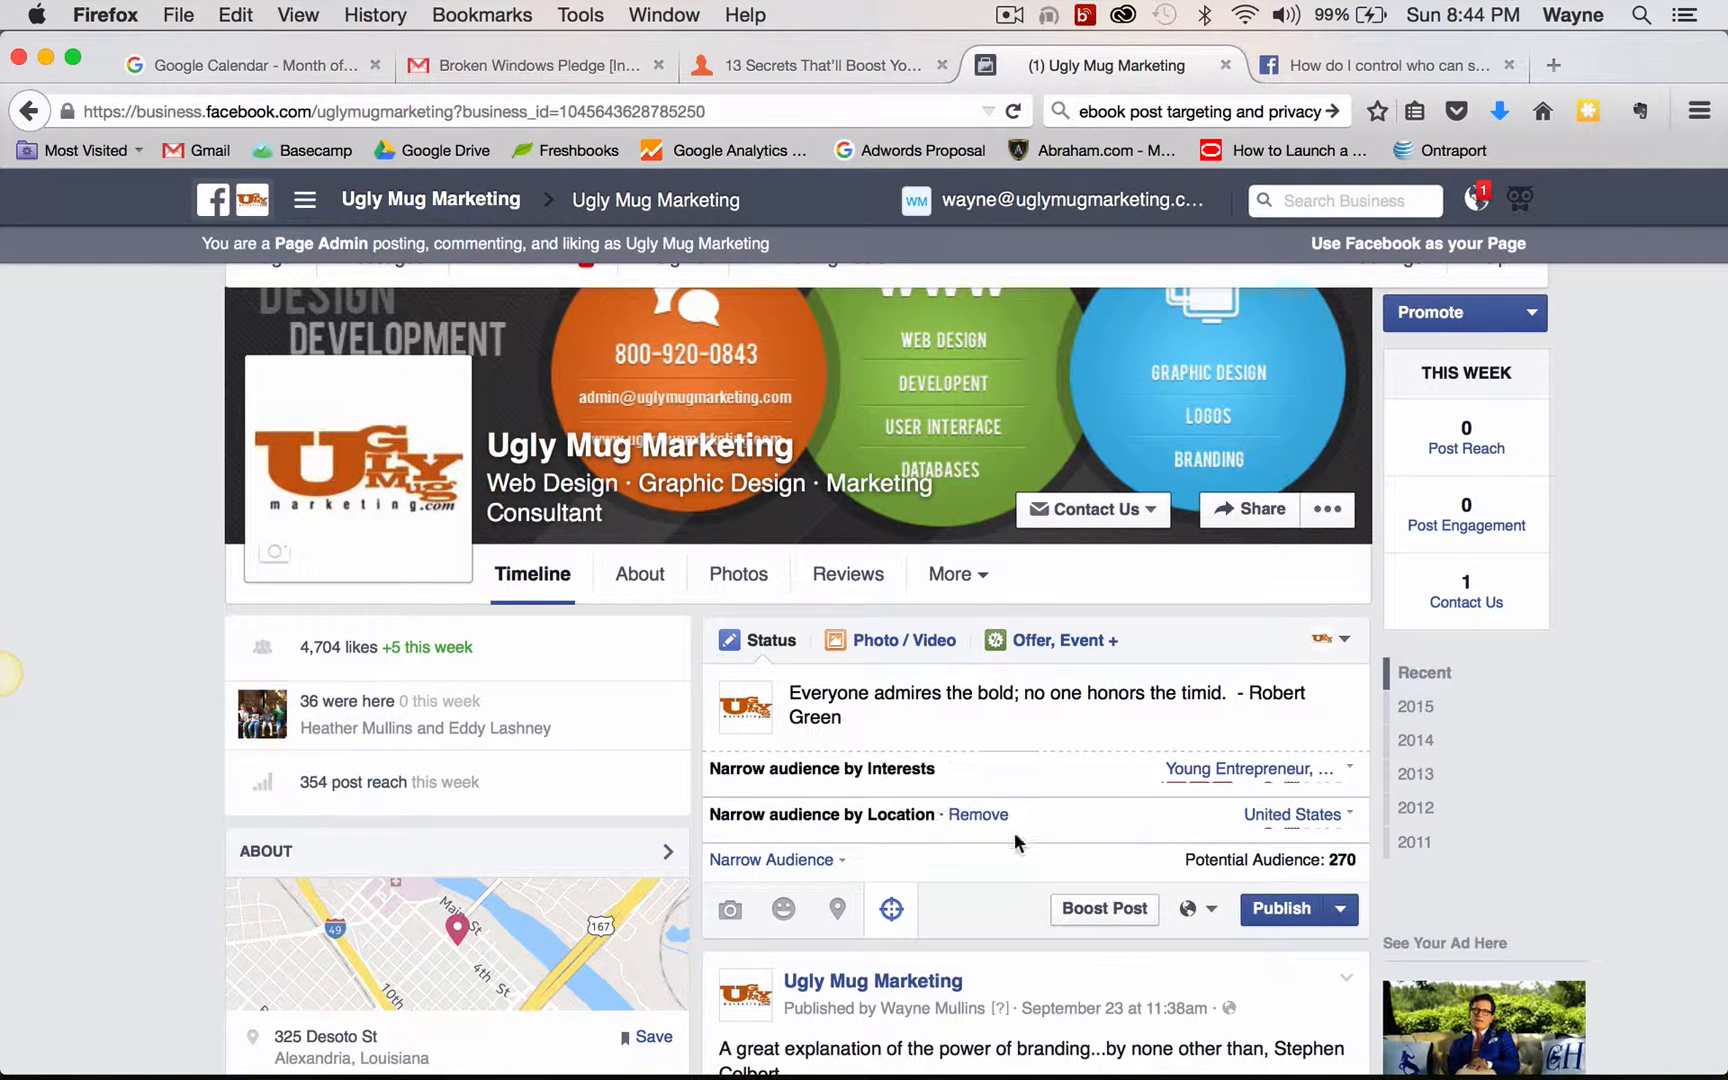
Check the post's Location targeting for the United States, keep it as is, and remove the Location filter from the audience
left_click(1343, 815)
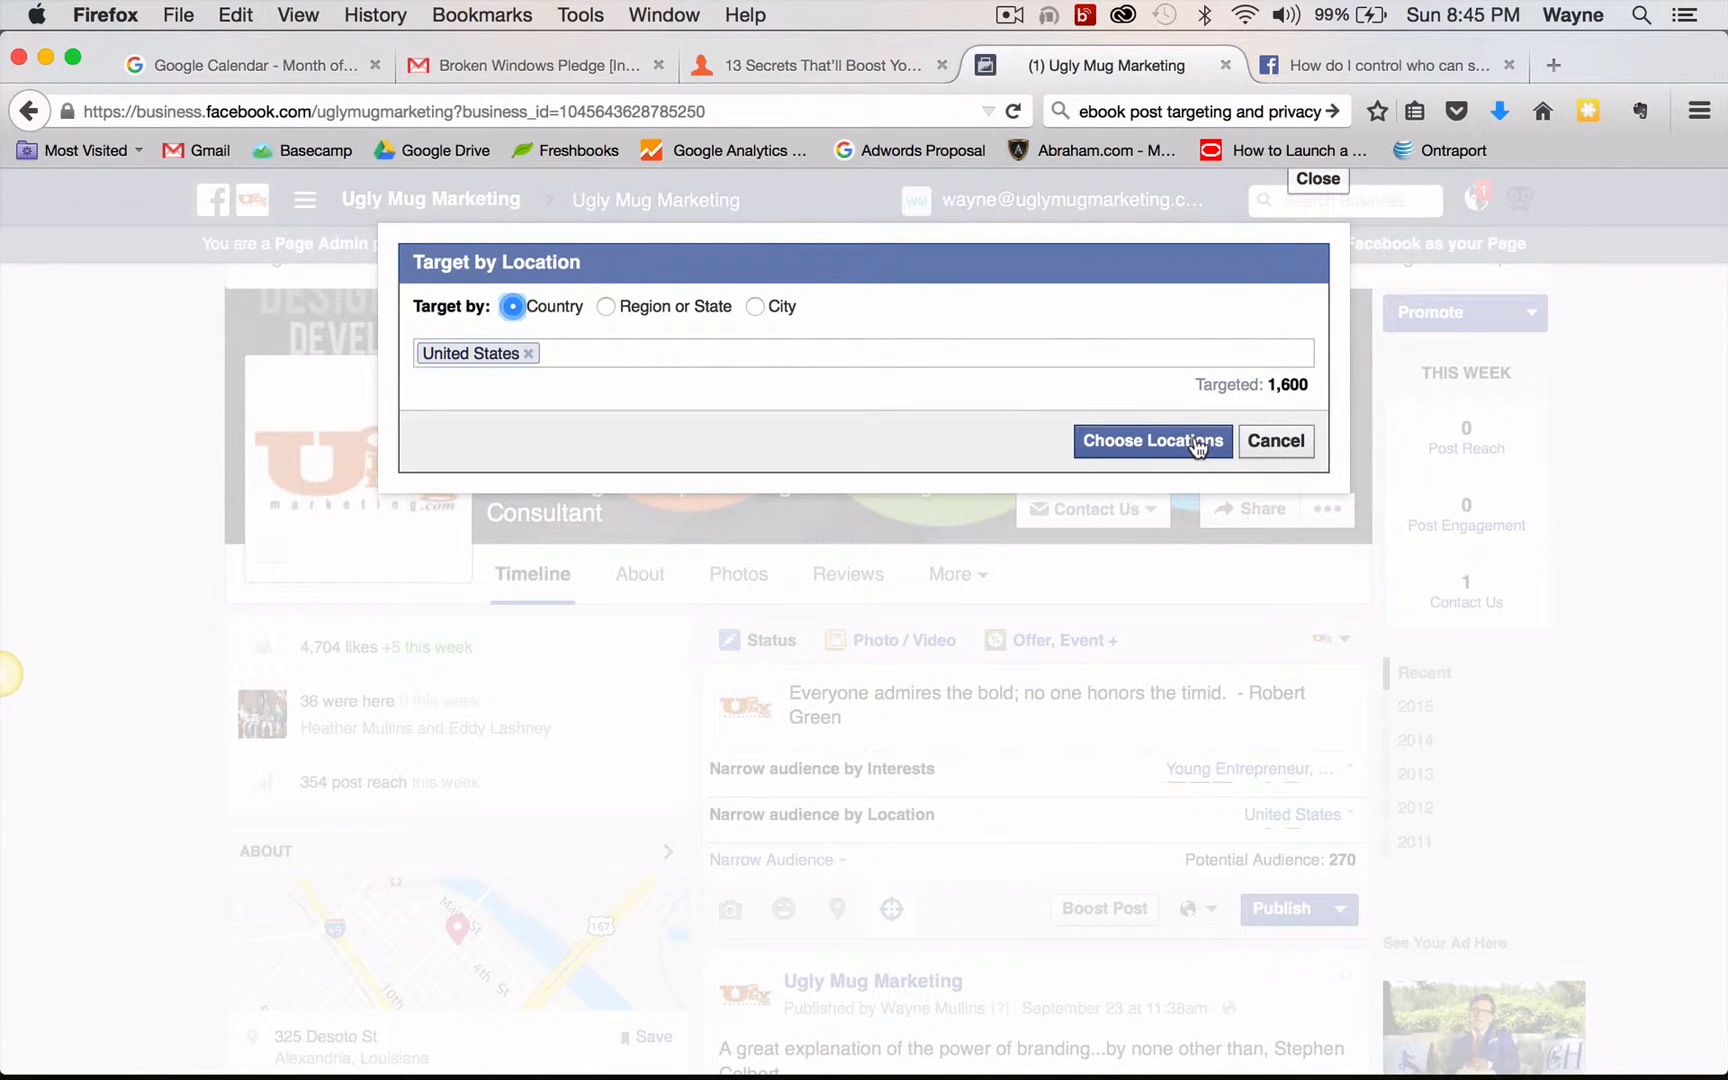
left_click(588, 351)
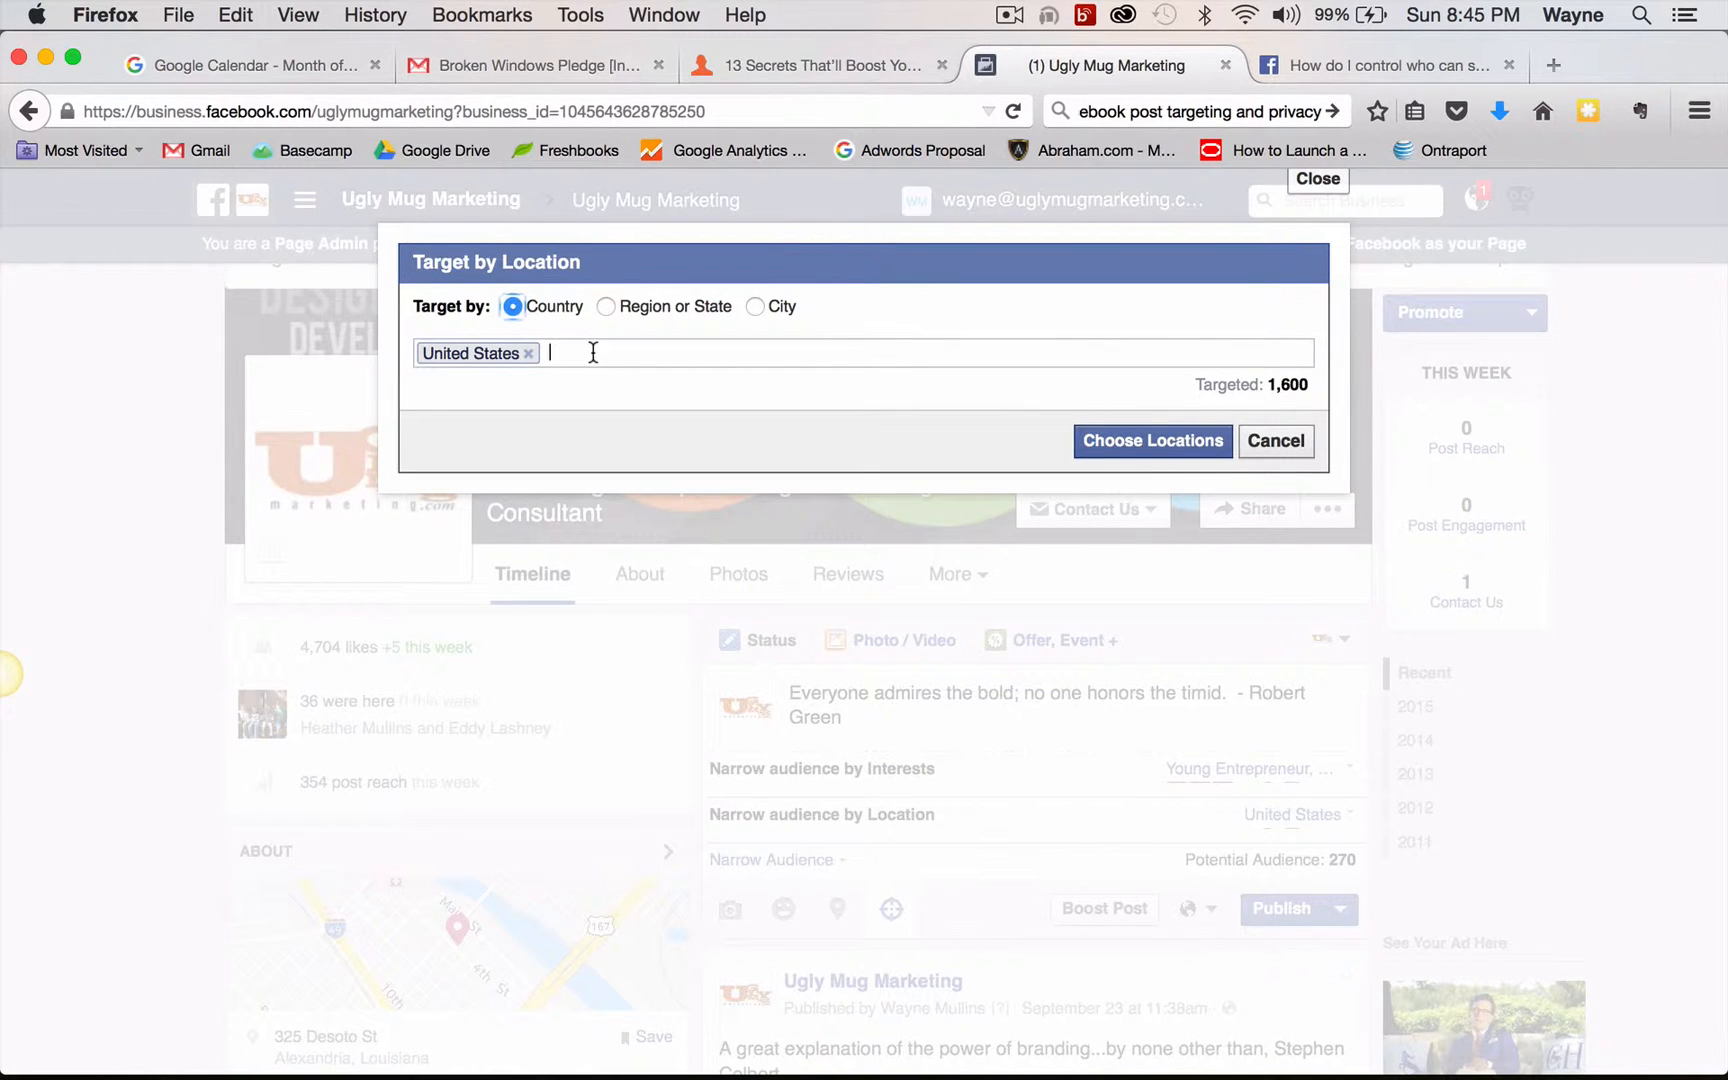
left_click(1192, 444)
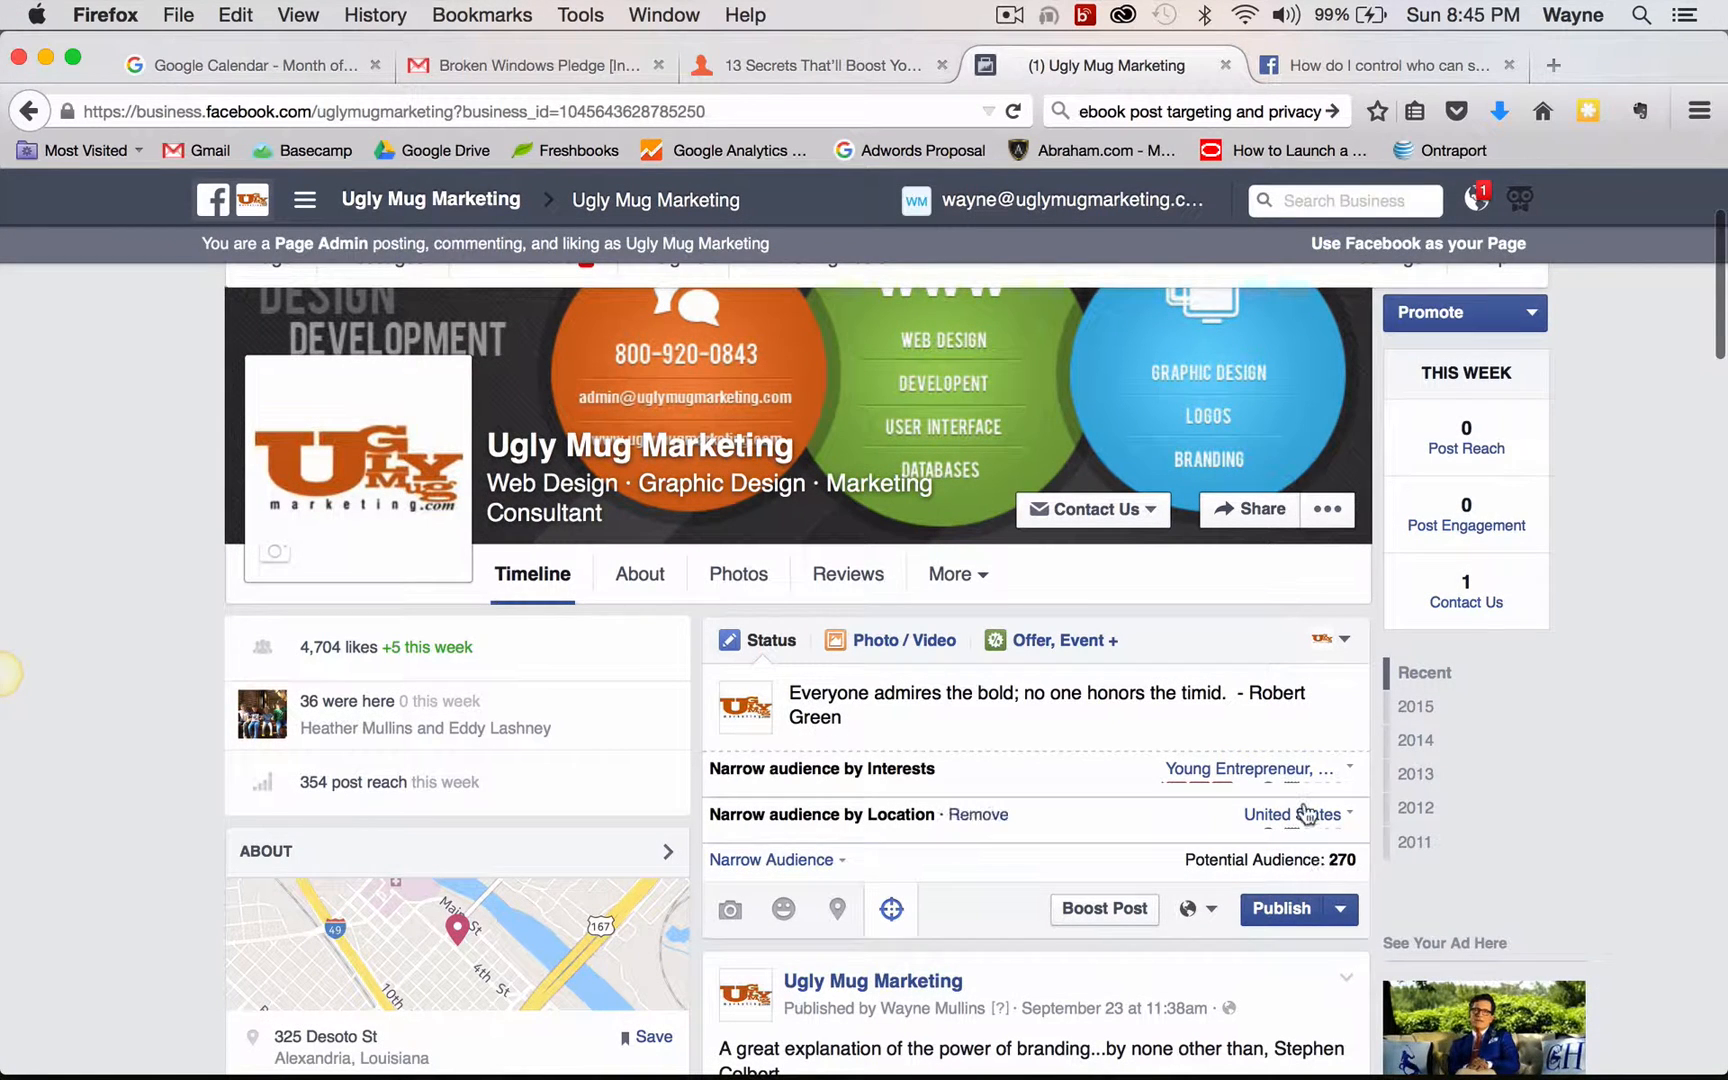
scroll(1305, 812, "down", 2)
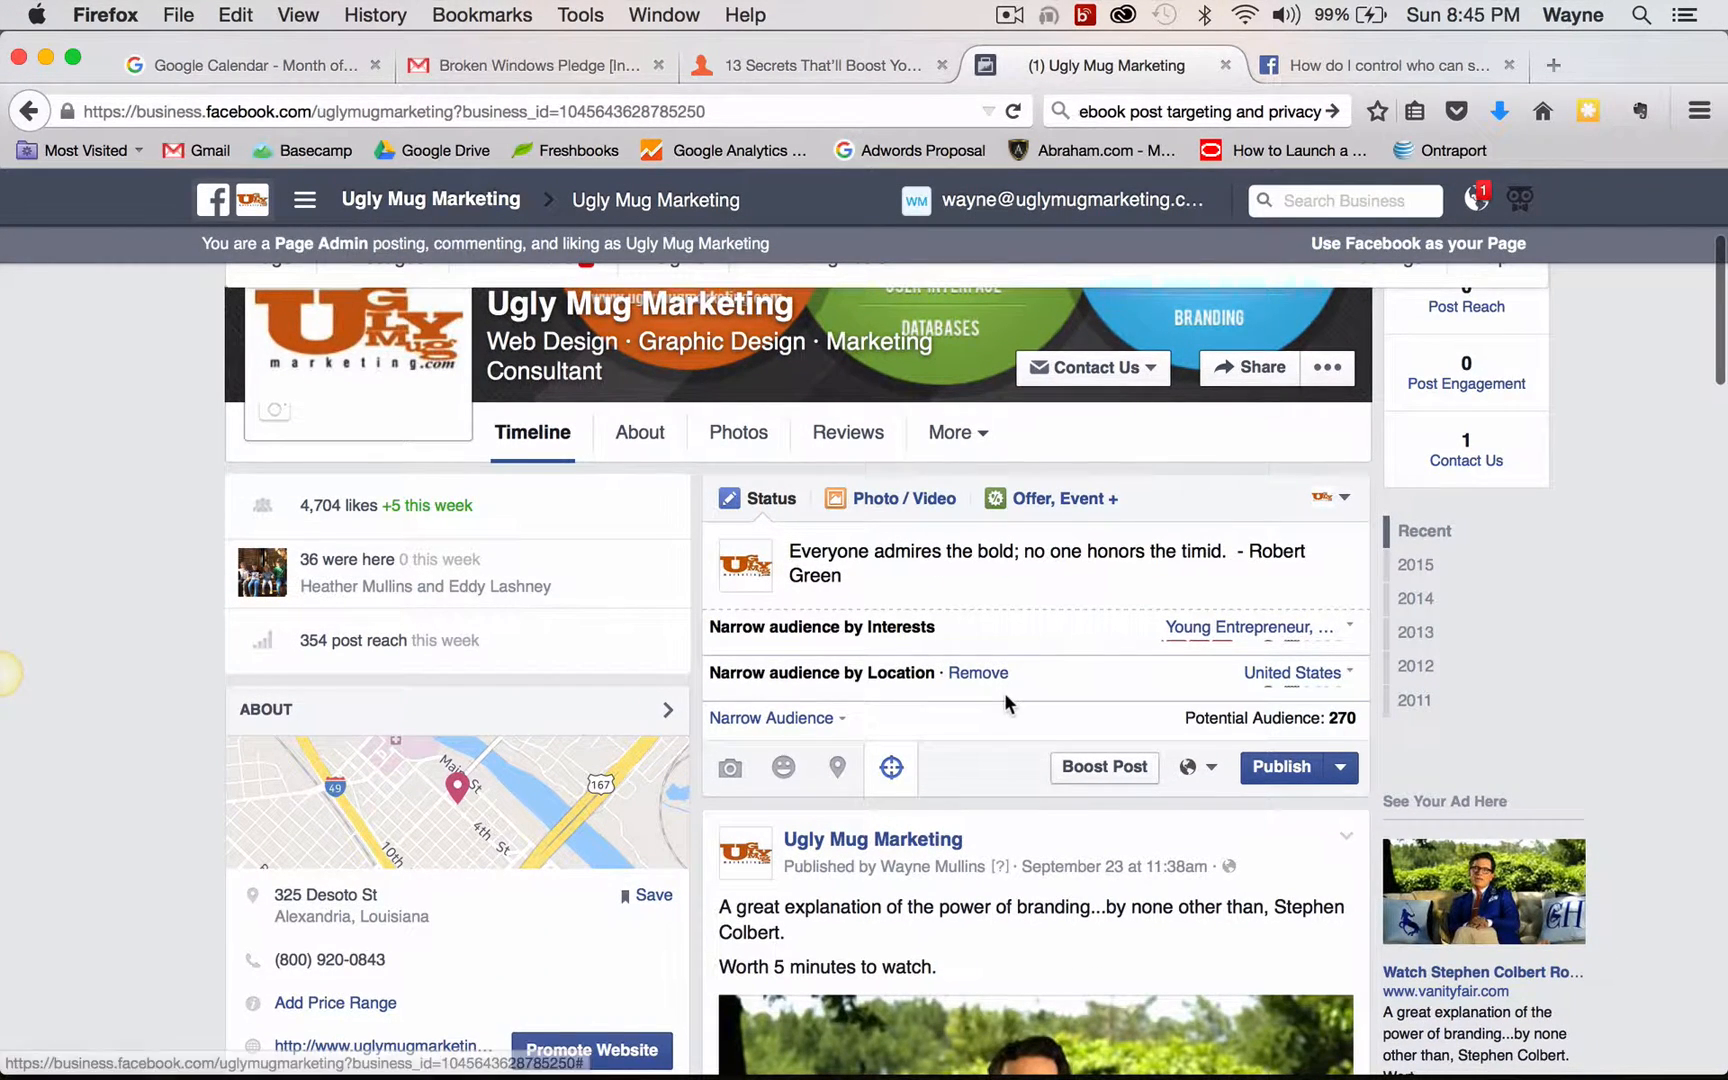
left_click(963, 671)
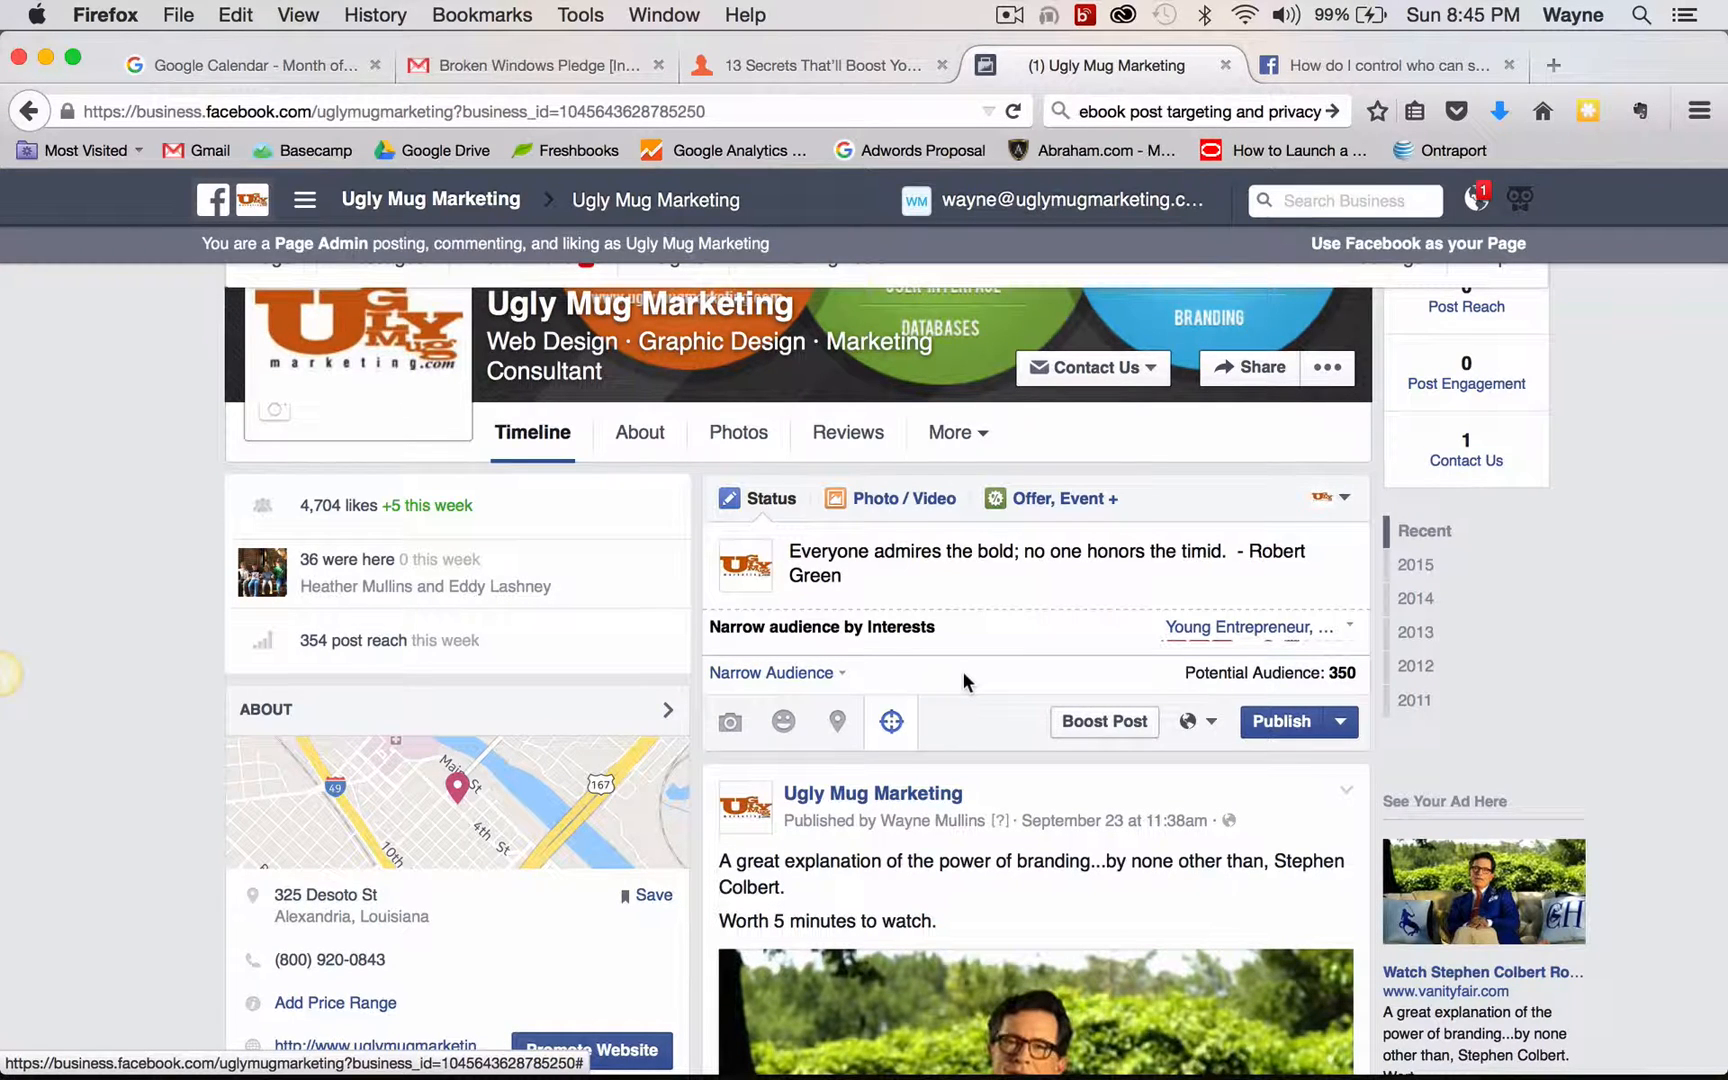
Review the topics in the post's targeted interests and leave them unchanged
mouse_move(1017, 630)
left_click(1347, 625)
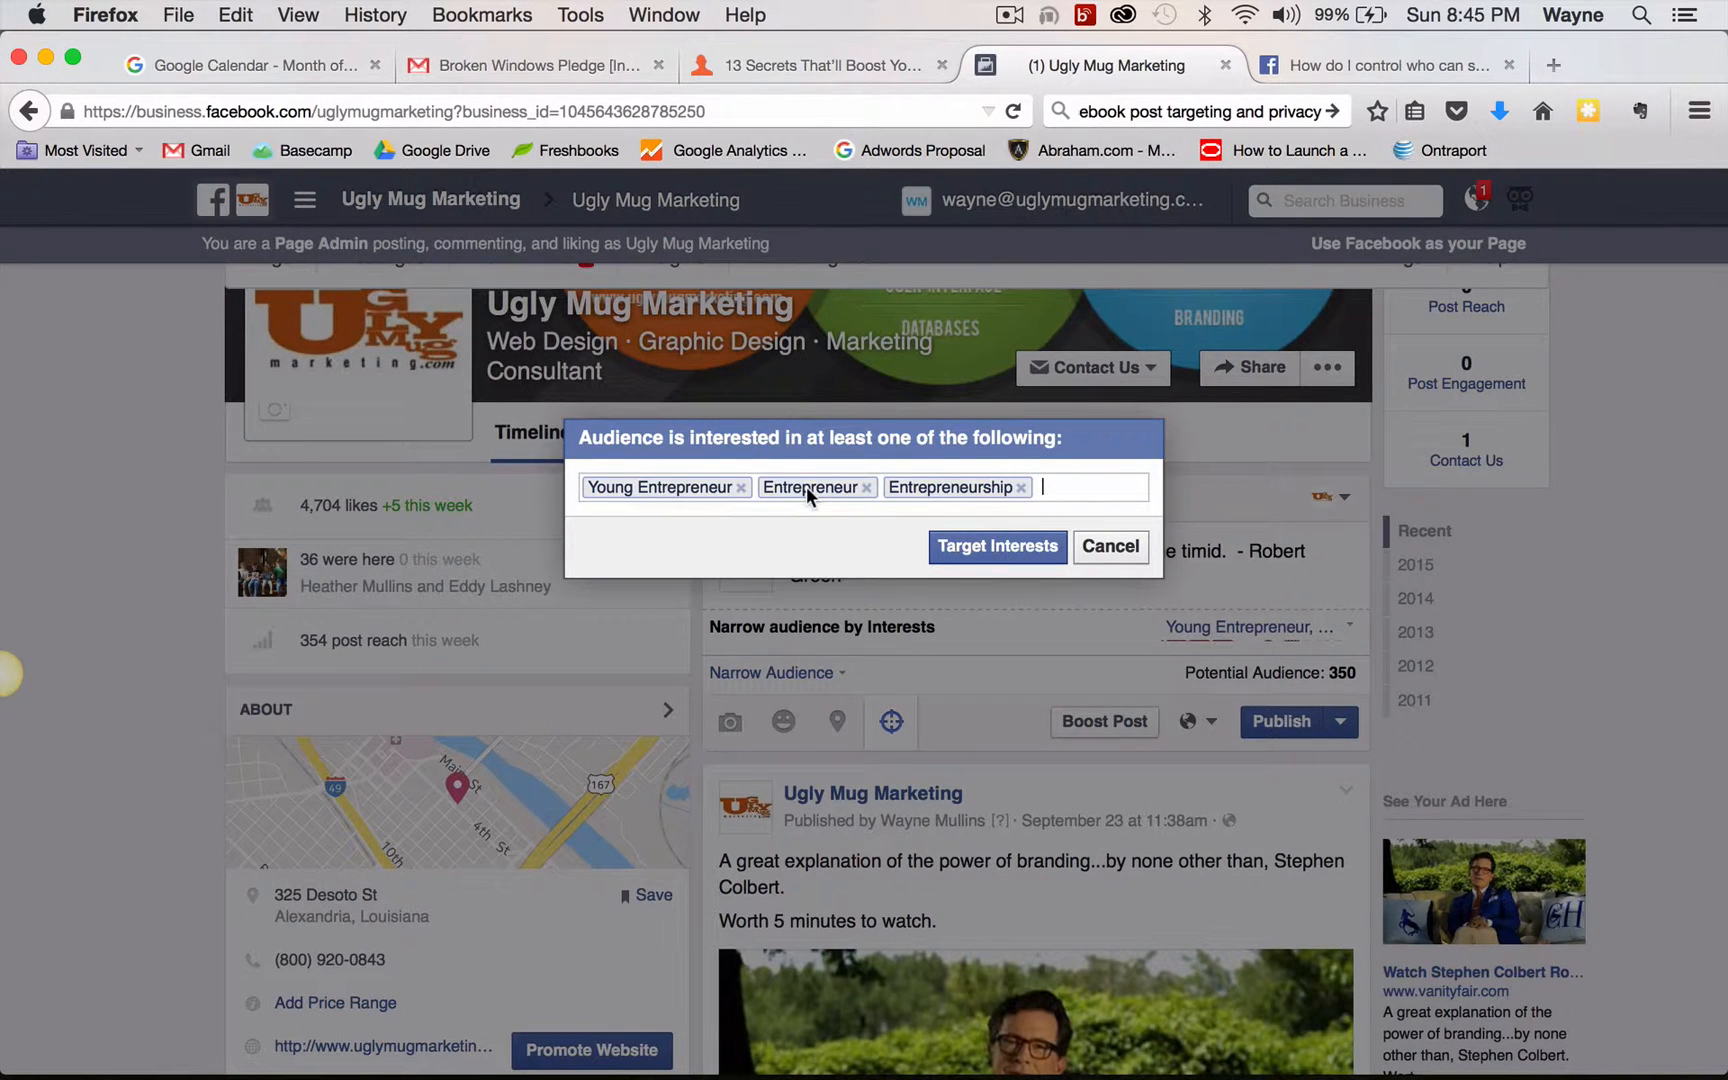
left_click(1110, 546)
left_click(1112, 546)
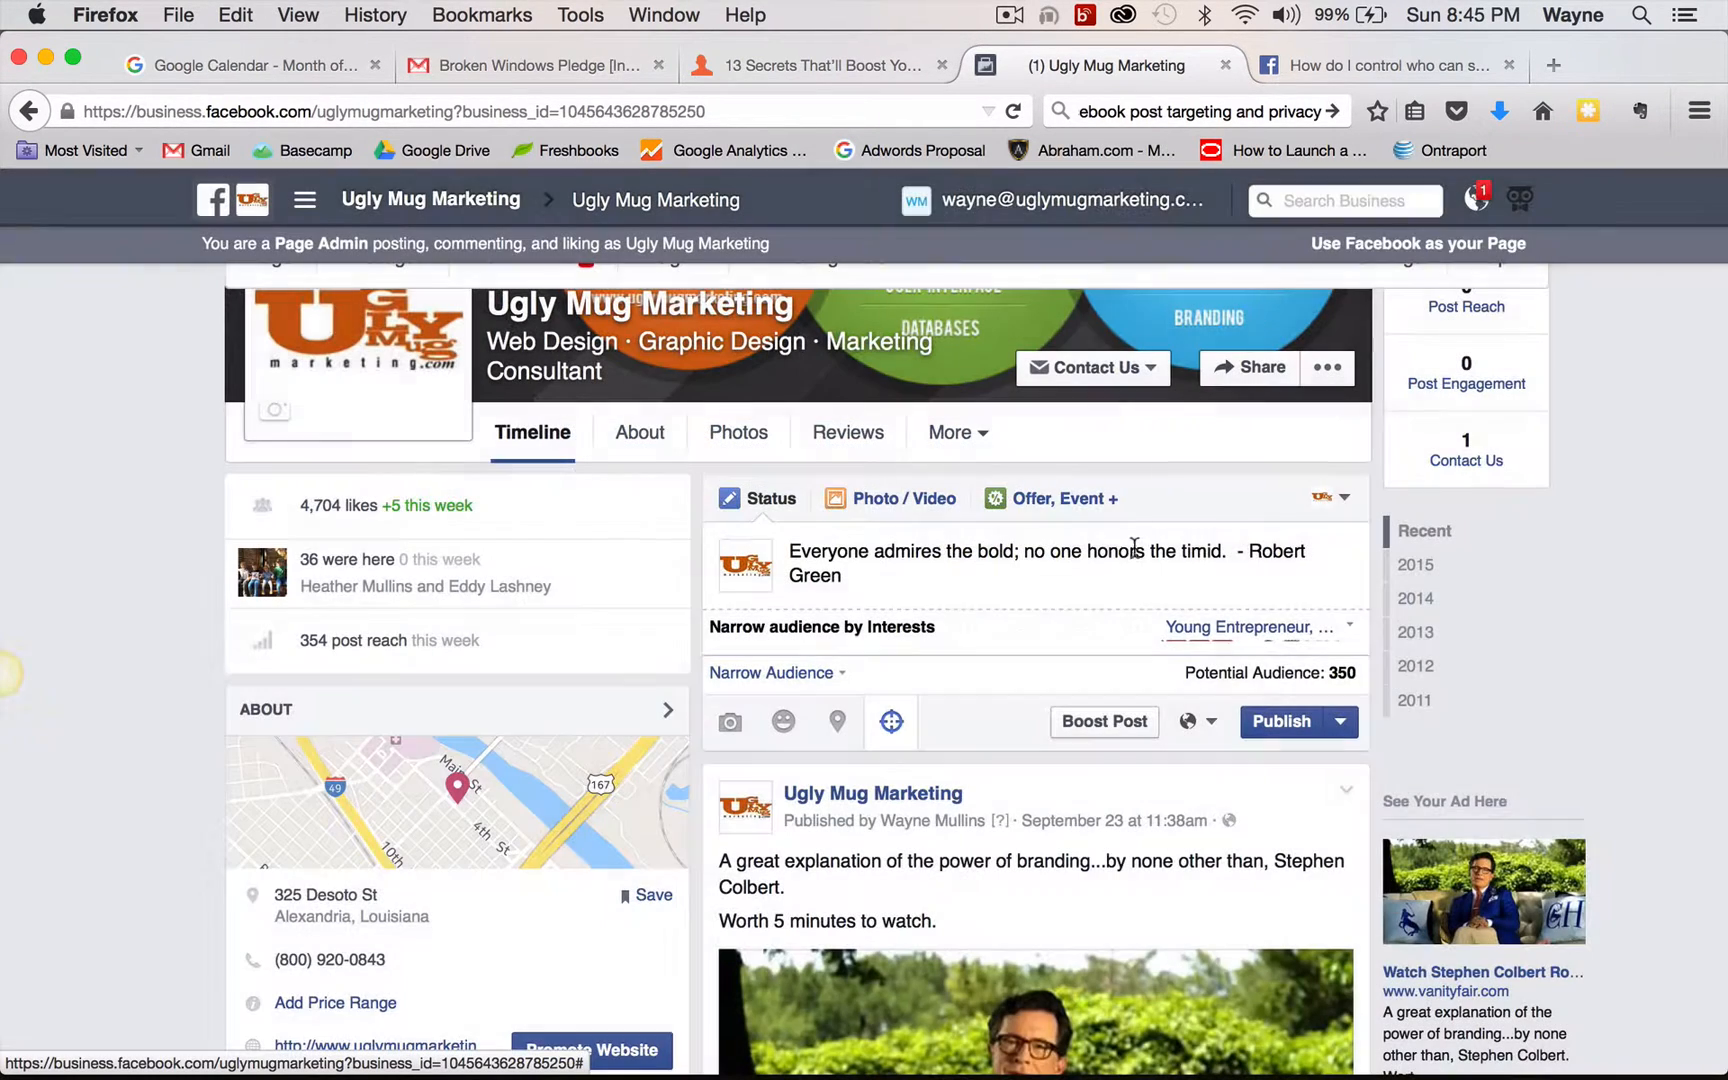
Add the Location filter for the United States back to the post, check its targeting settings, and remove the filter again
left_click(832, 673)
left_click(785, 814)
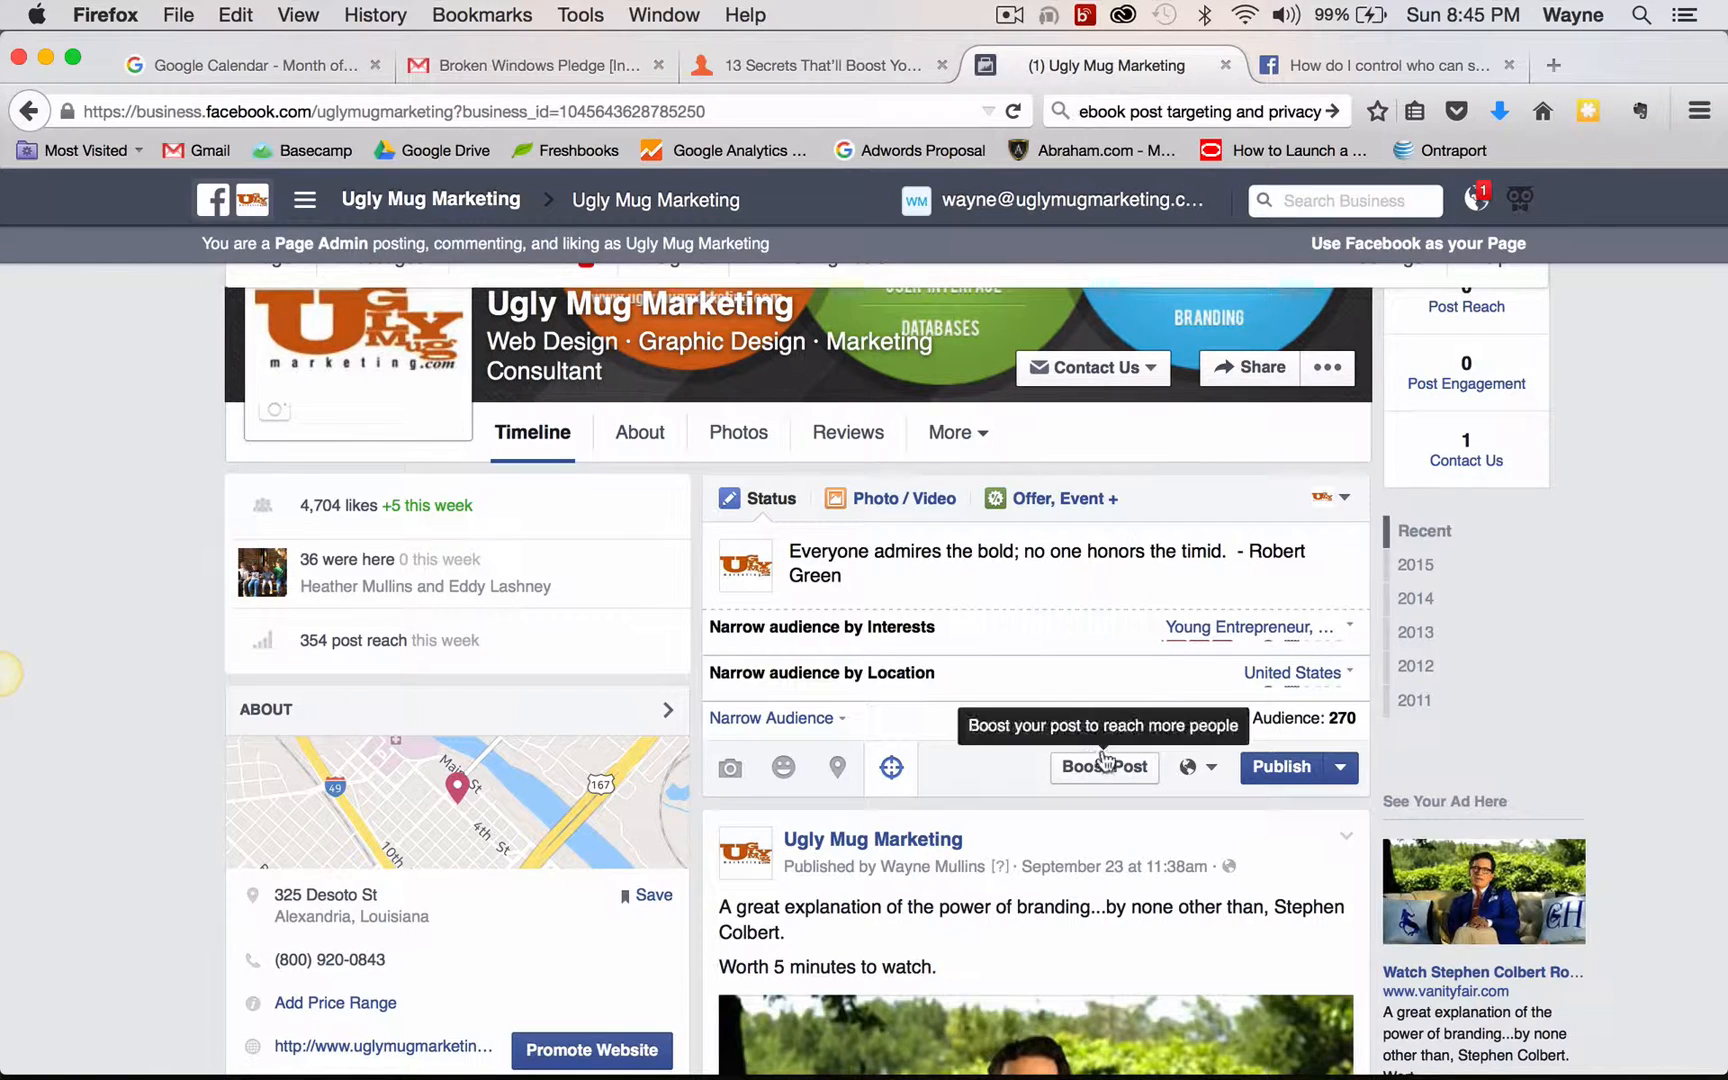
left_click(1343, 677)
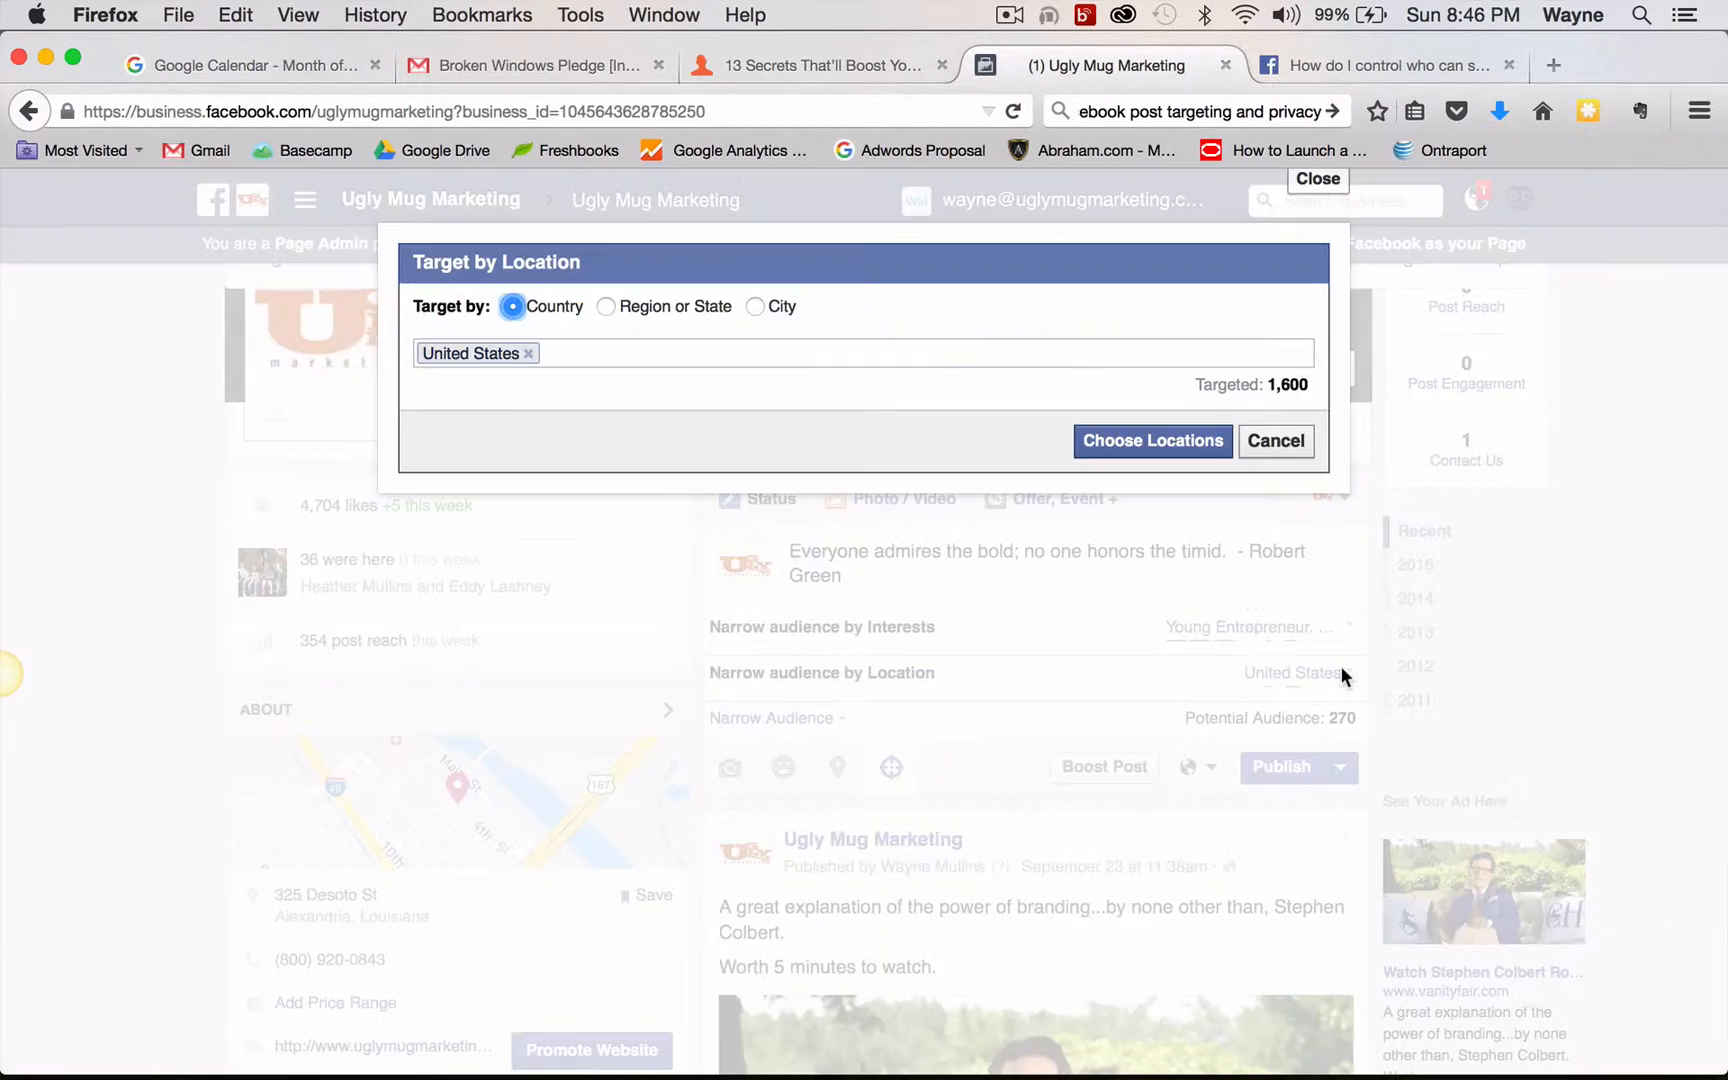
left_click(1275, 452)
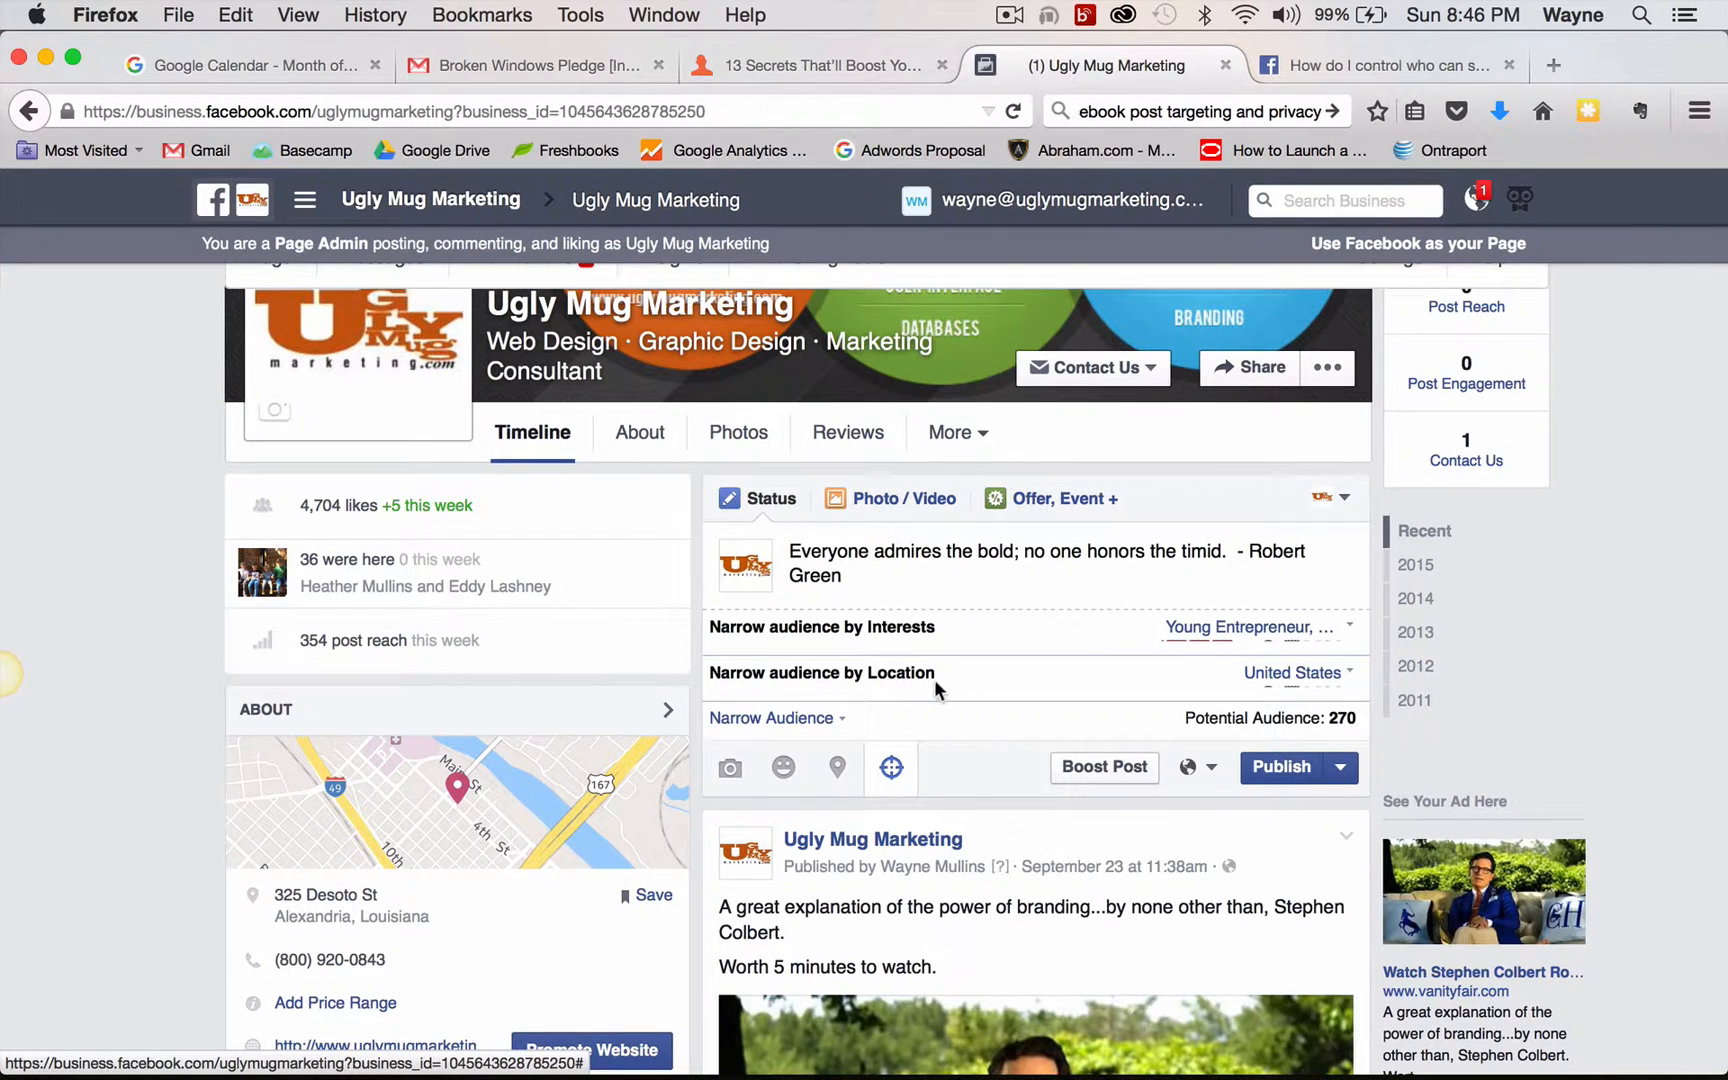
left_click(968, 679)
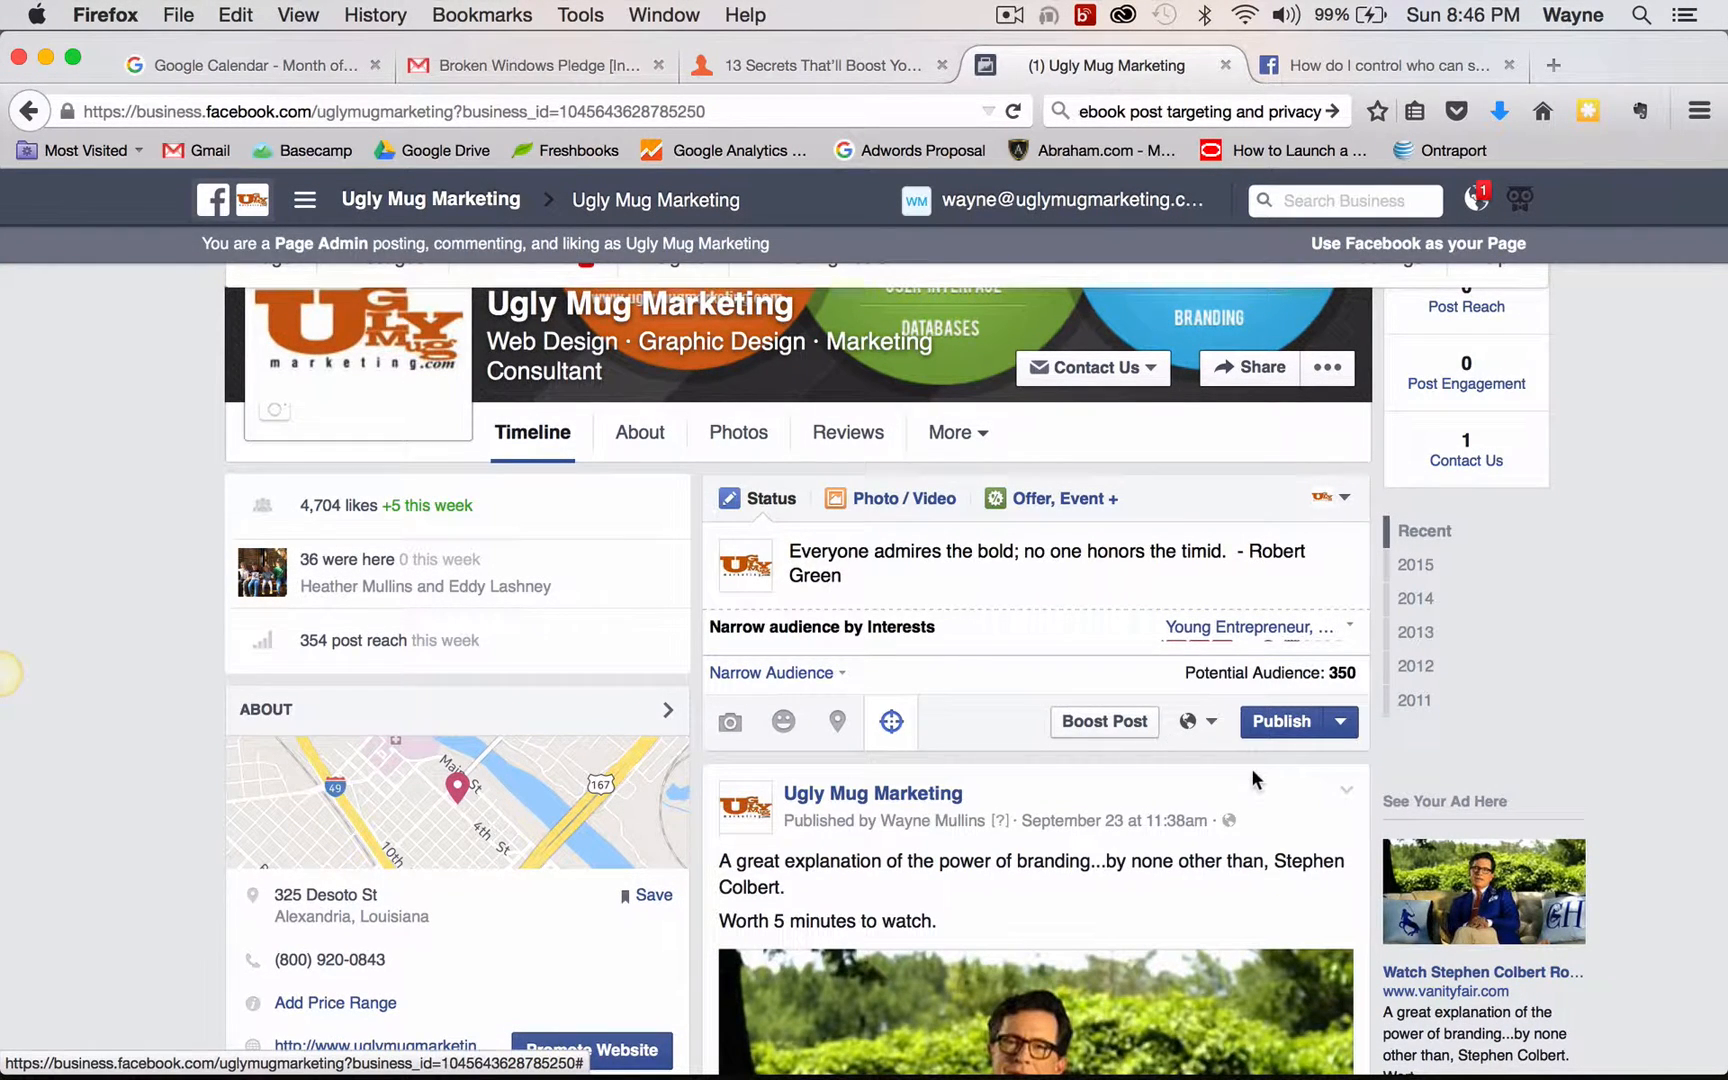
Narrow the post's audience by Location, targeting by Region or State to Louisiana in the United States
left_click(838, 692)
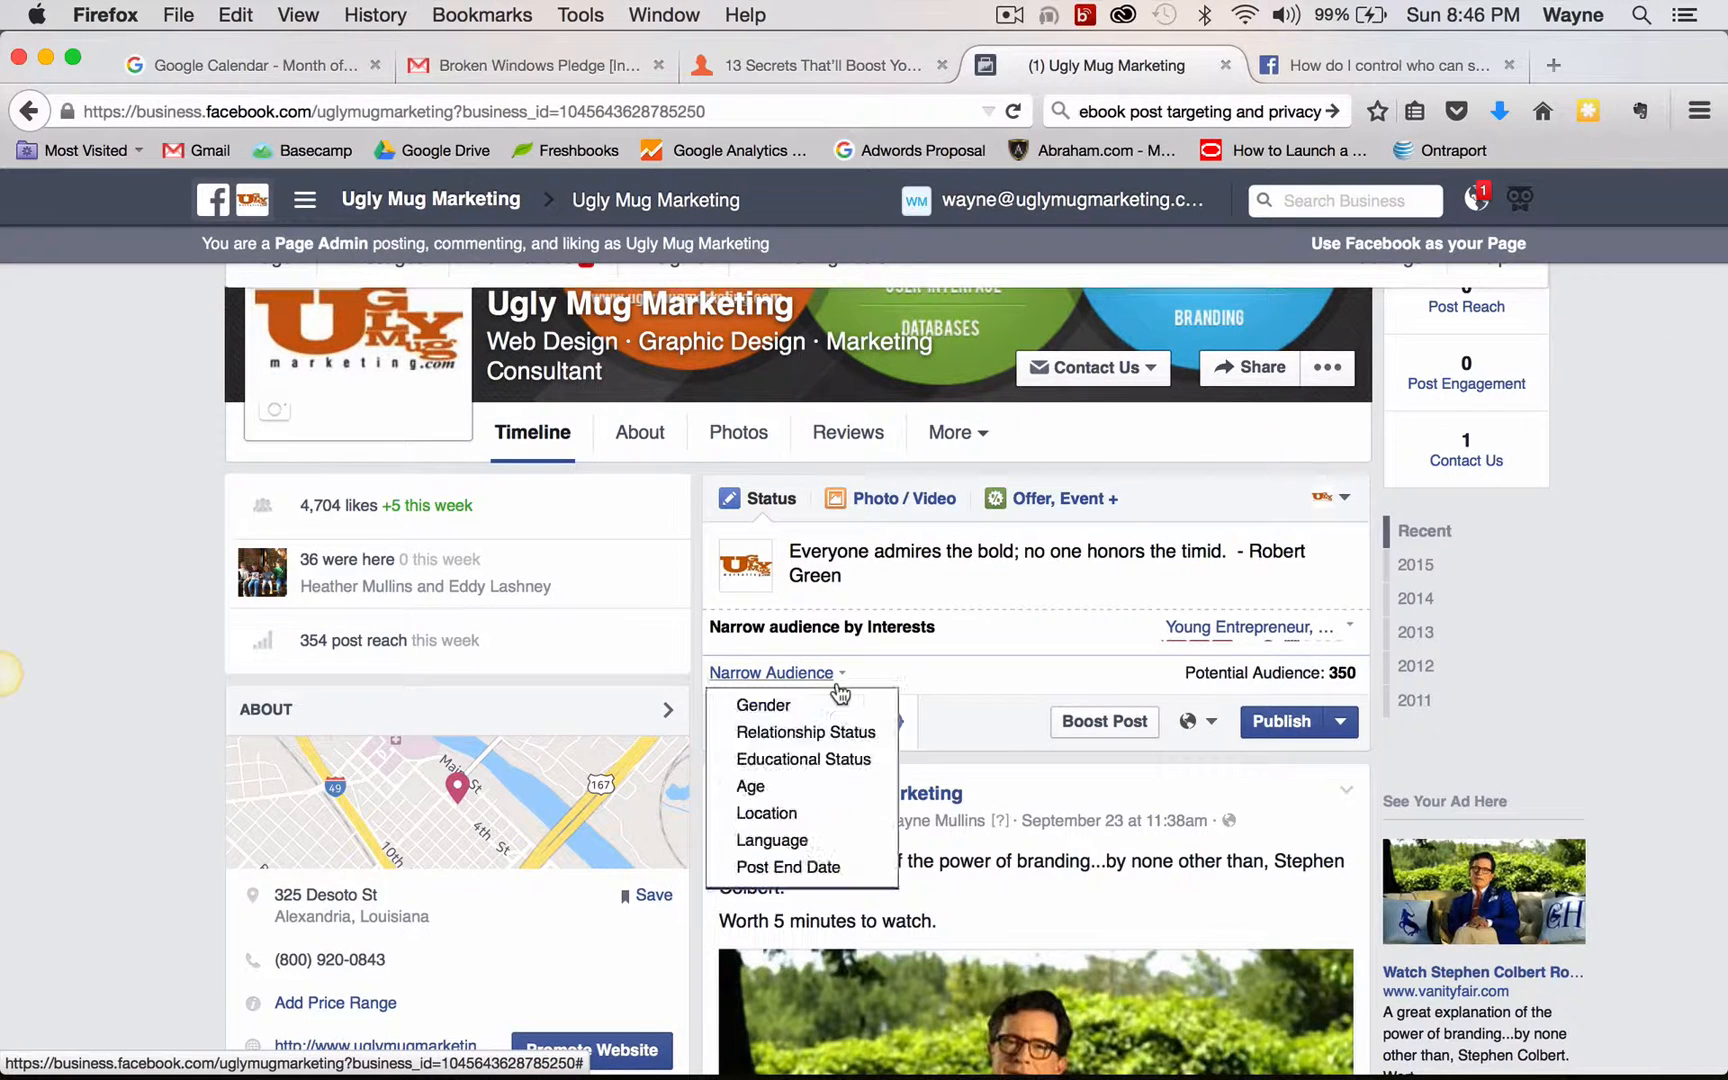
left_click(814, 813)
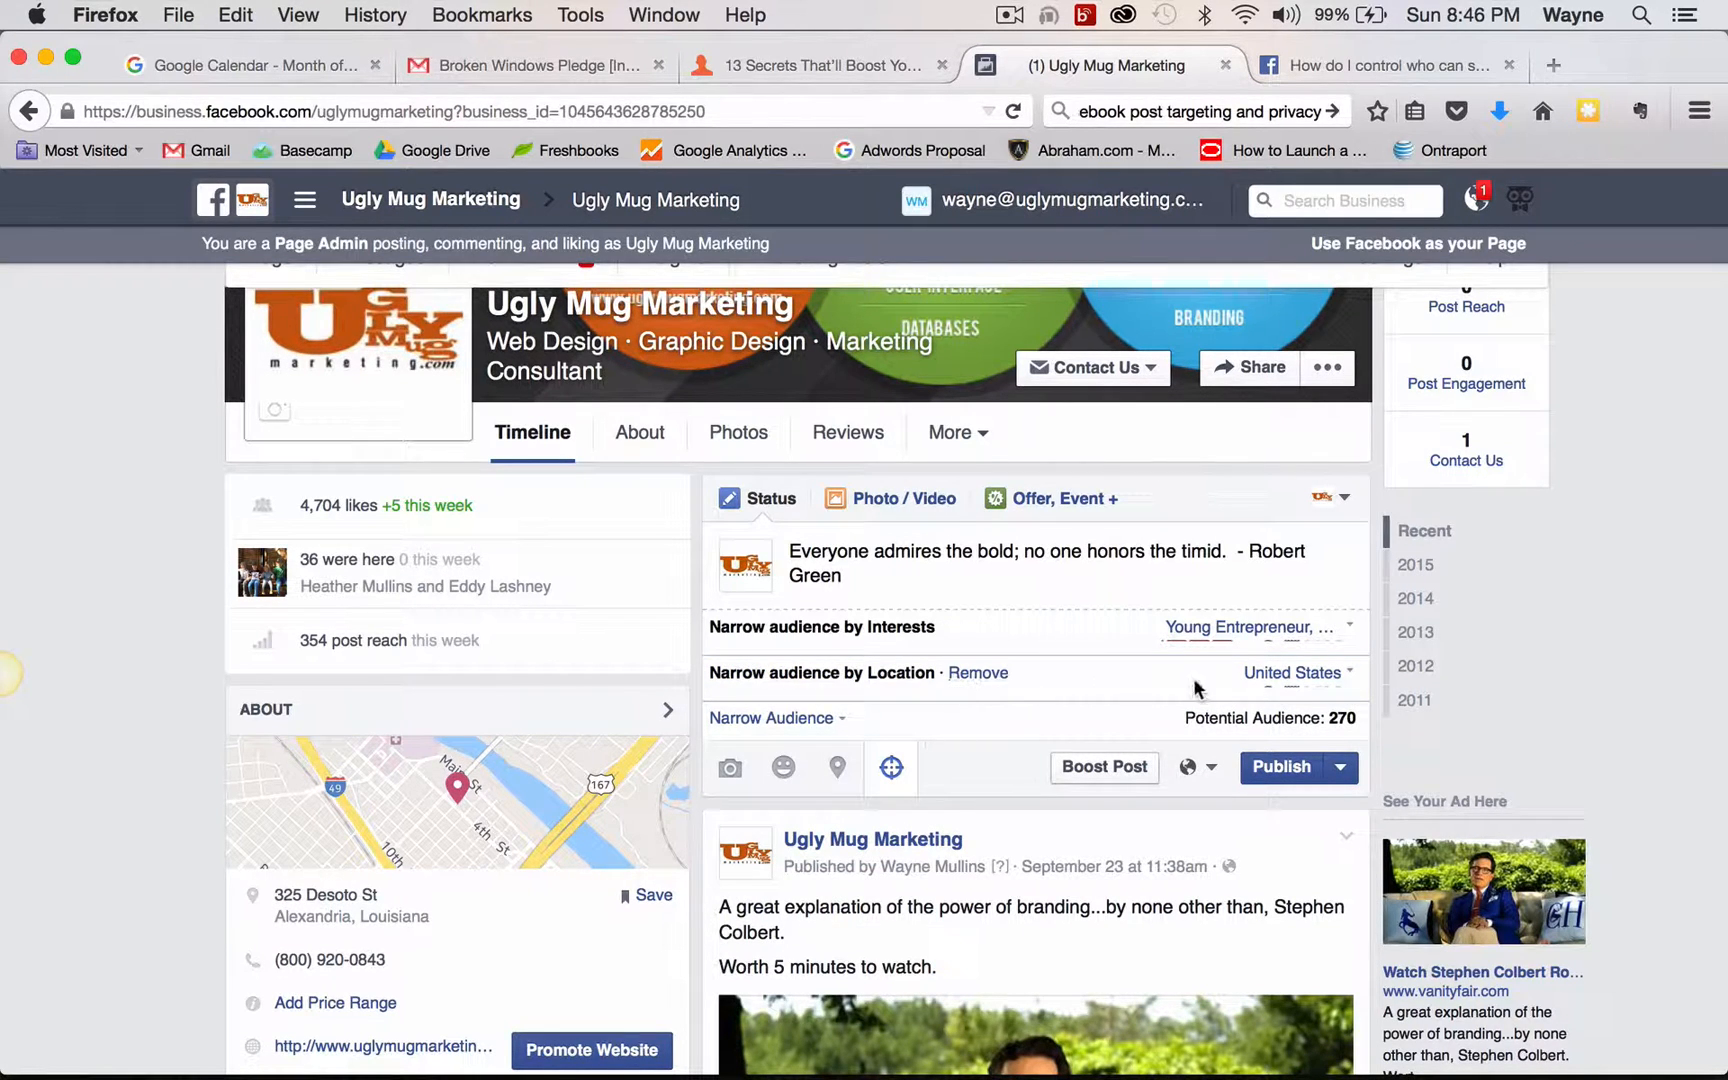
left_click(1295, 683)
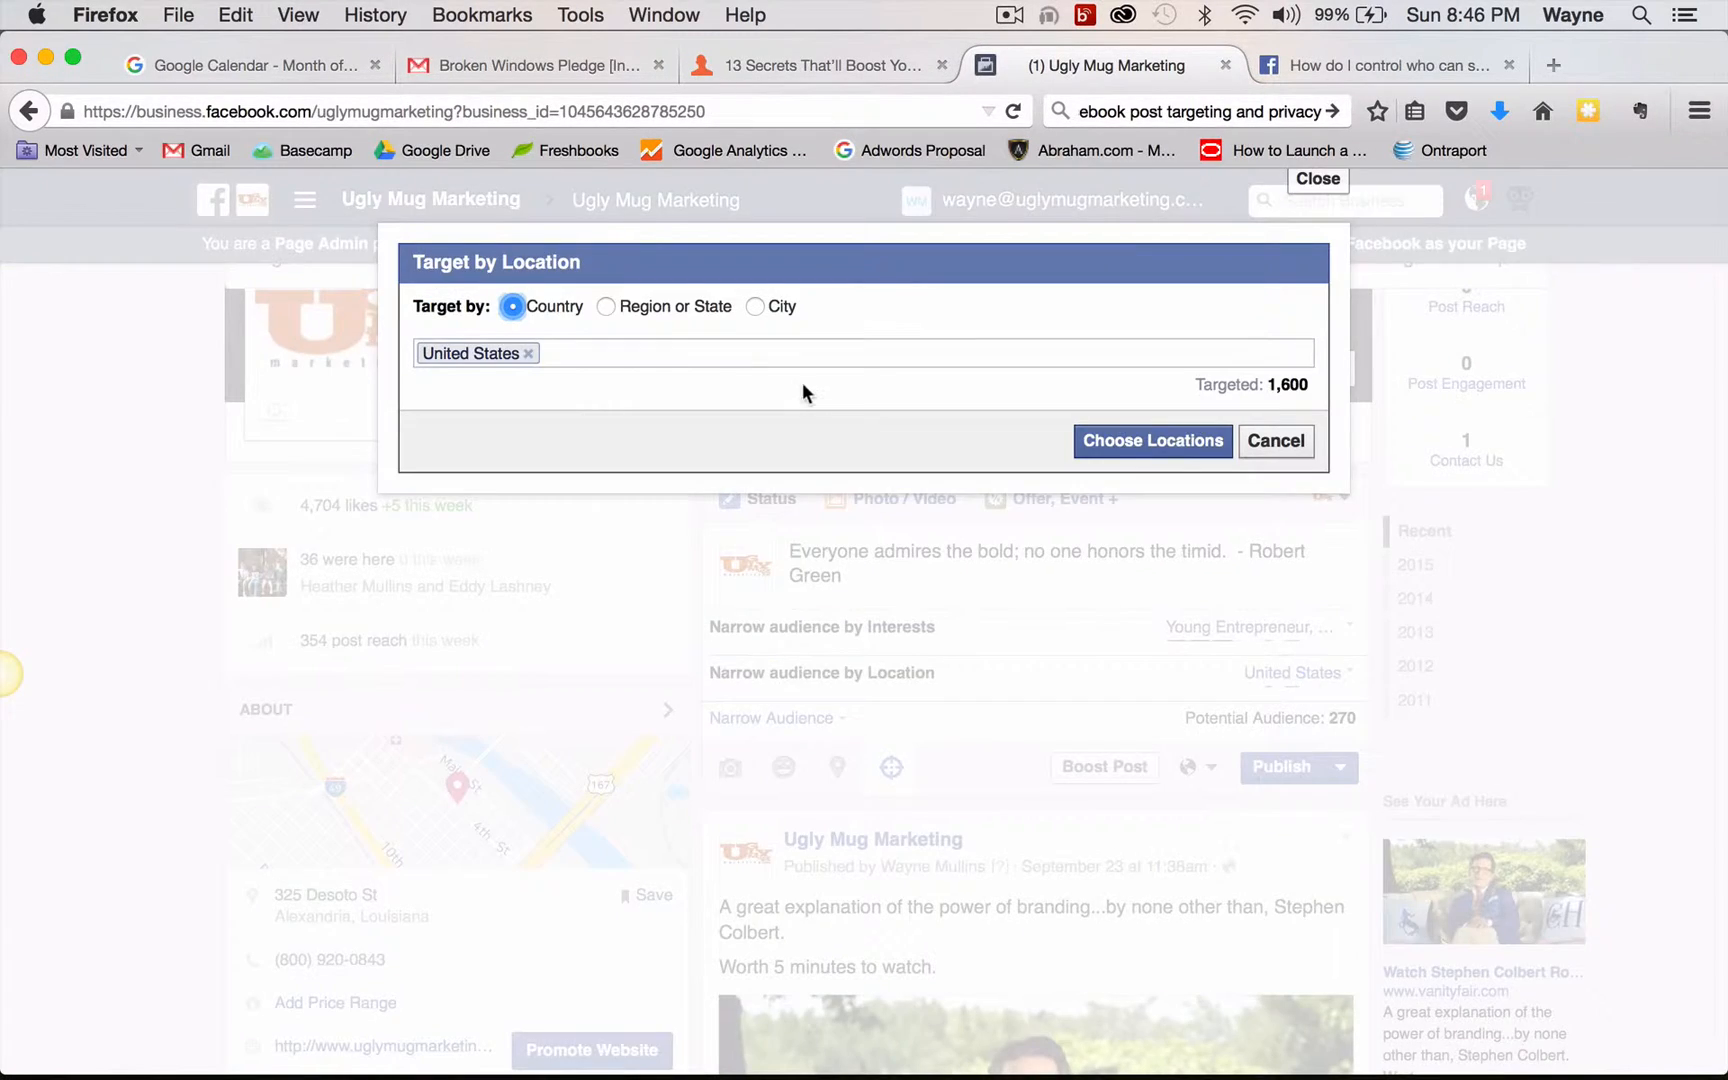
left_click(648, 318)
left_click(625, 346)
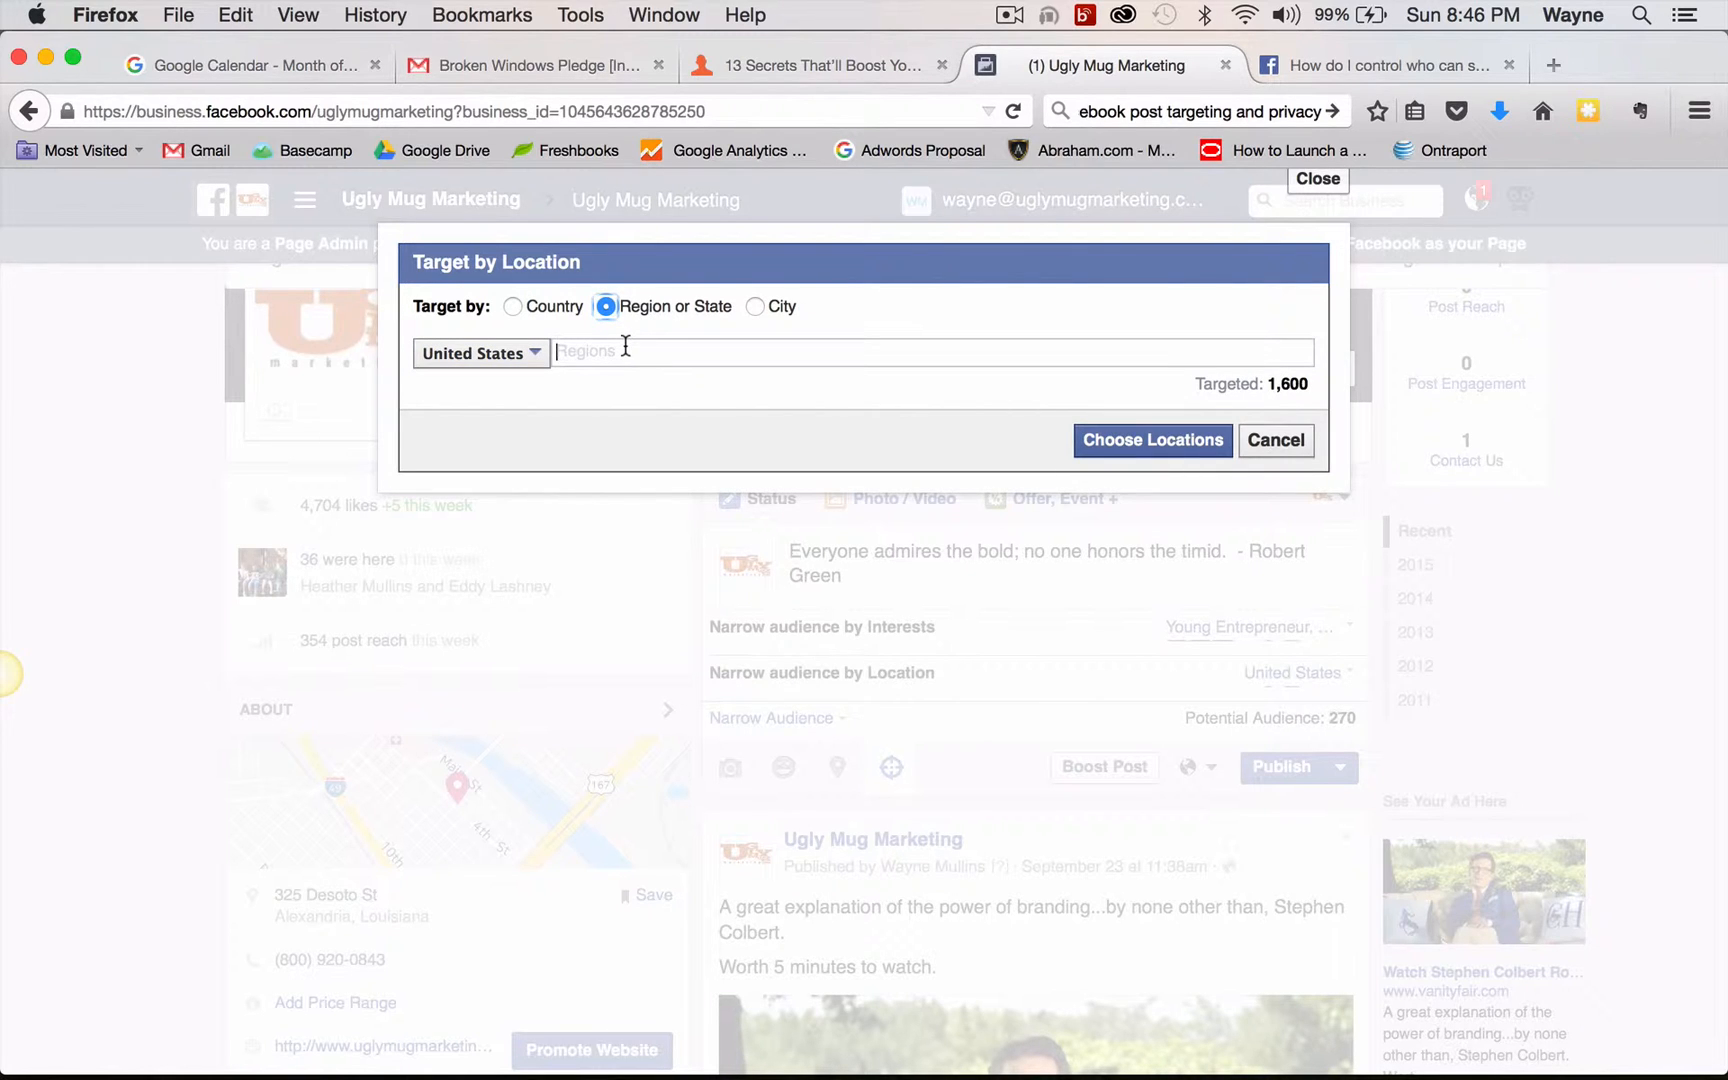
type("lou")
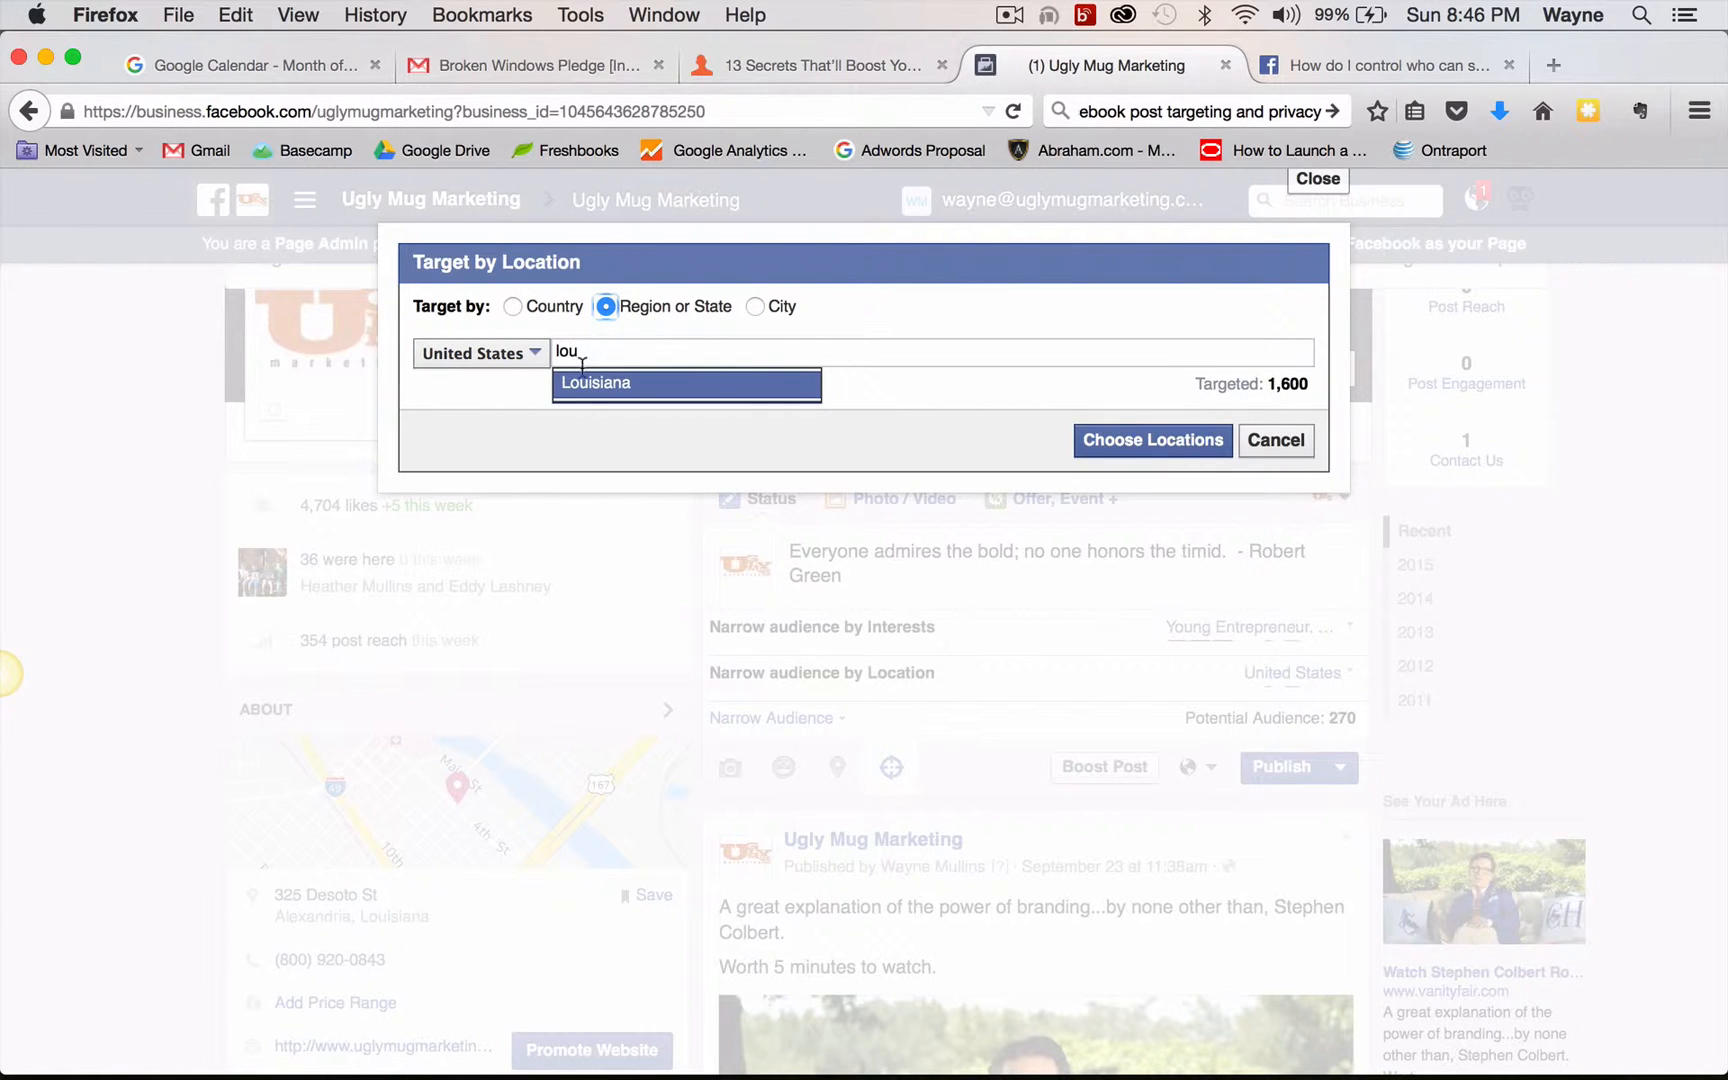
left_click(582, 385)
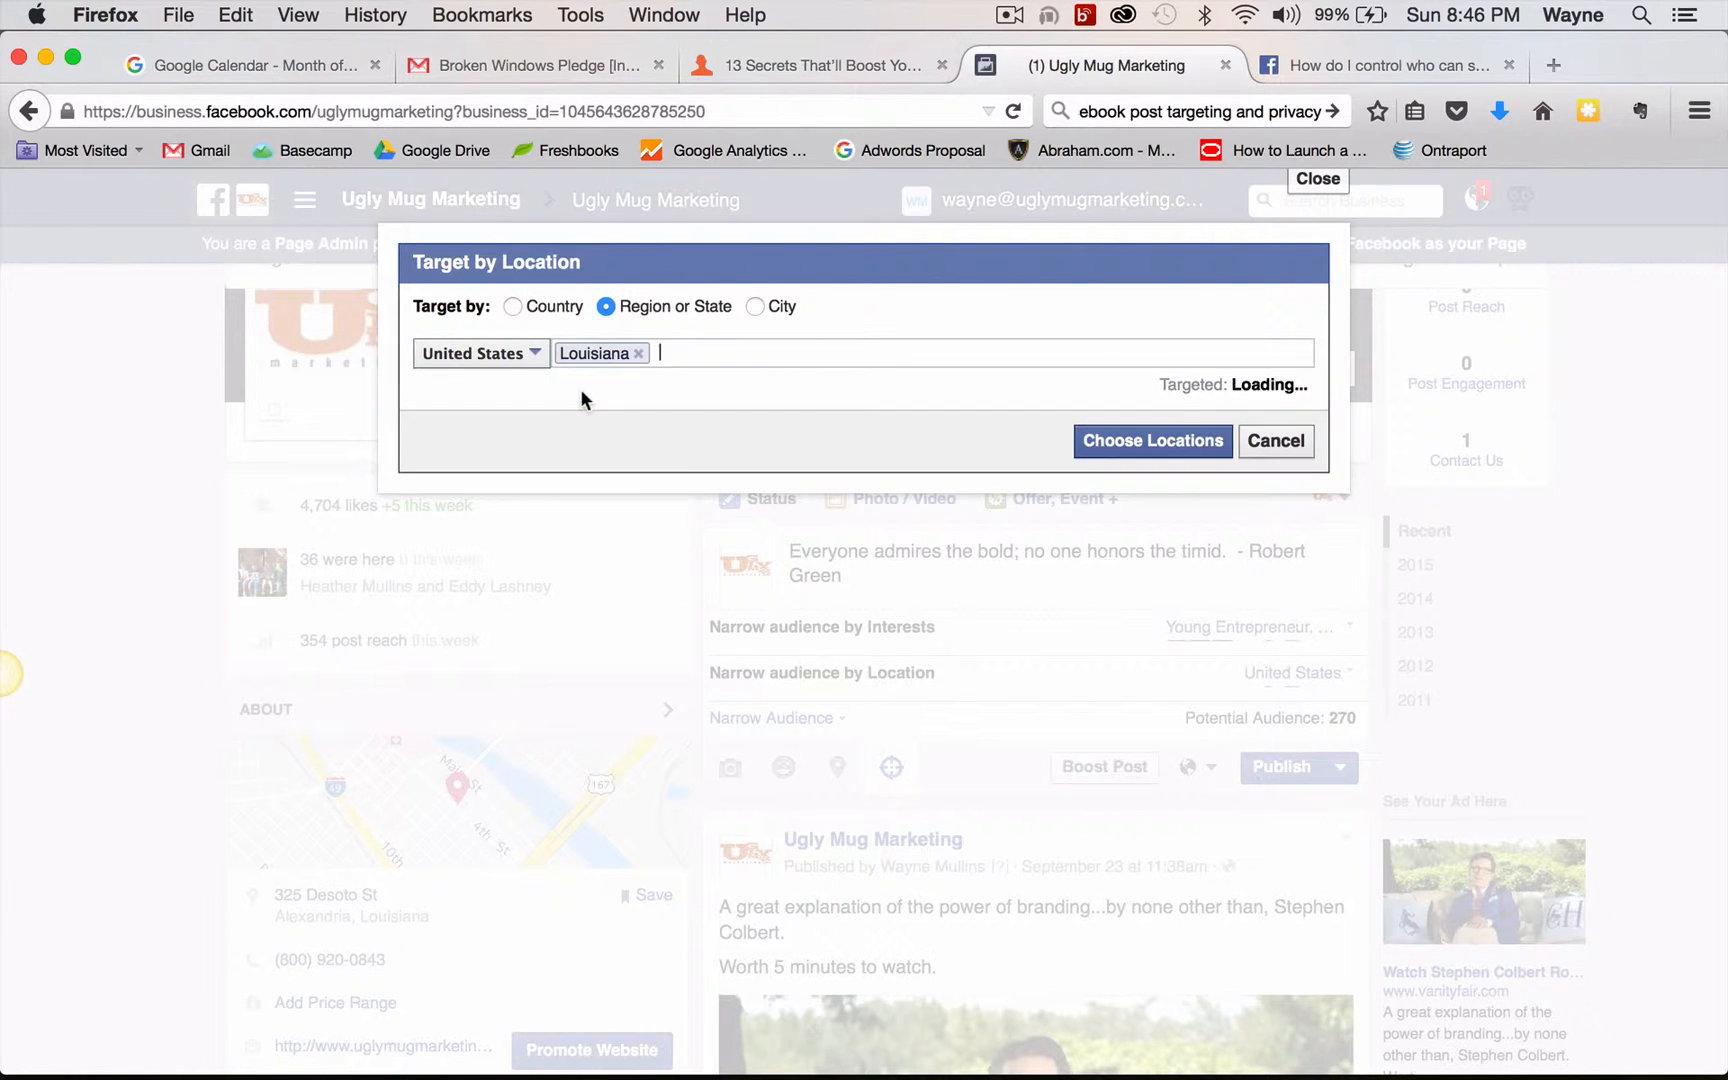
left_click(1117, 445)
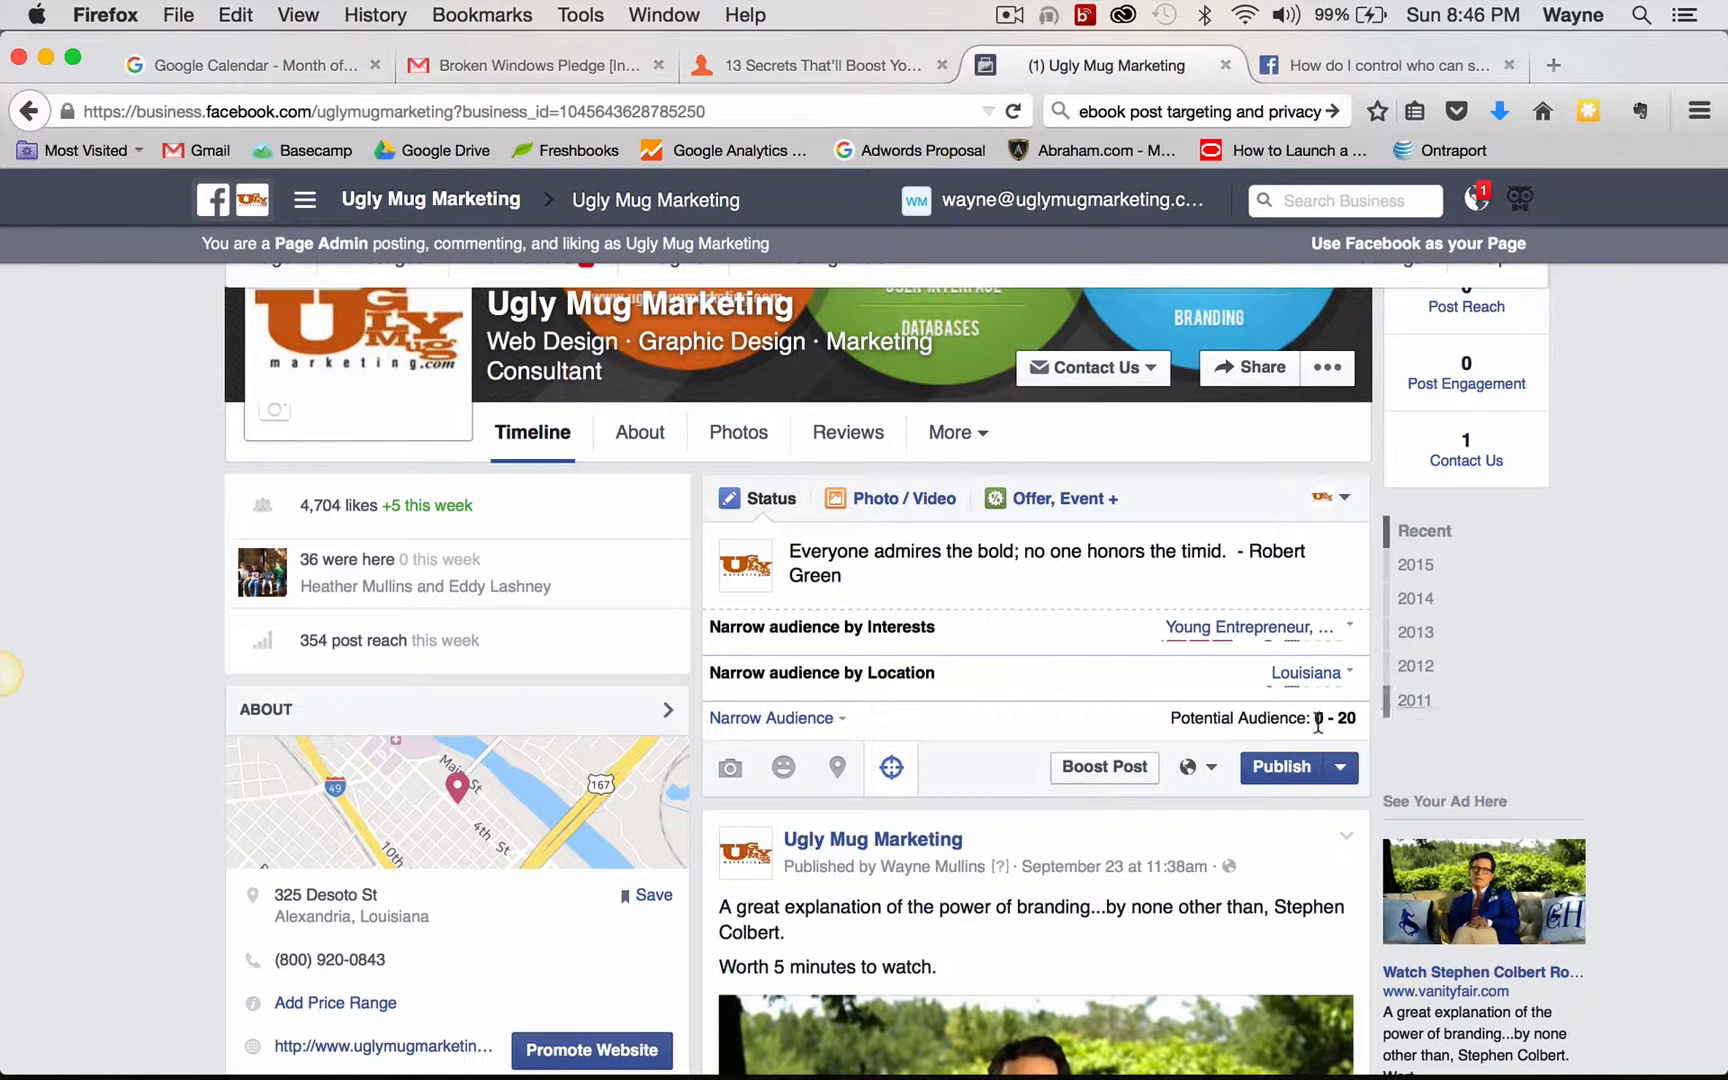
Look at the City option in the location targeting and cancel without applying it
left_click(1320, 675)
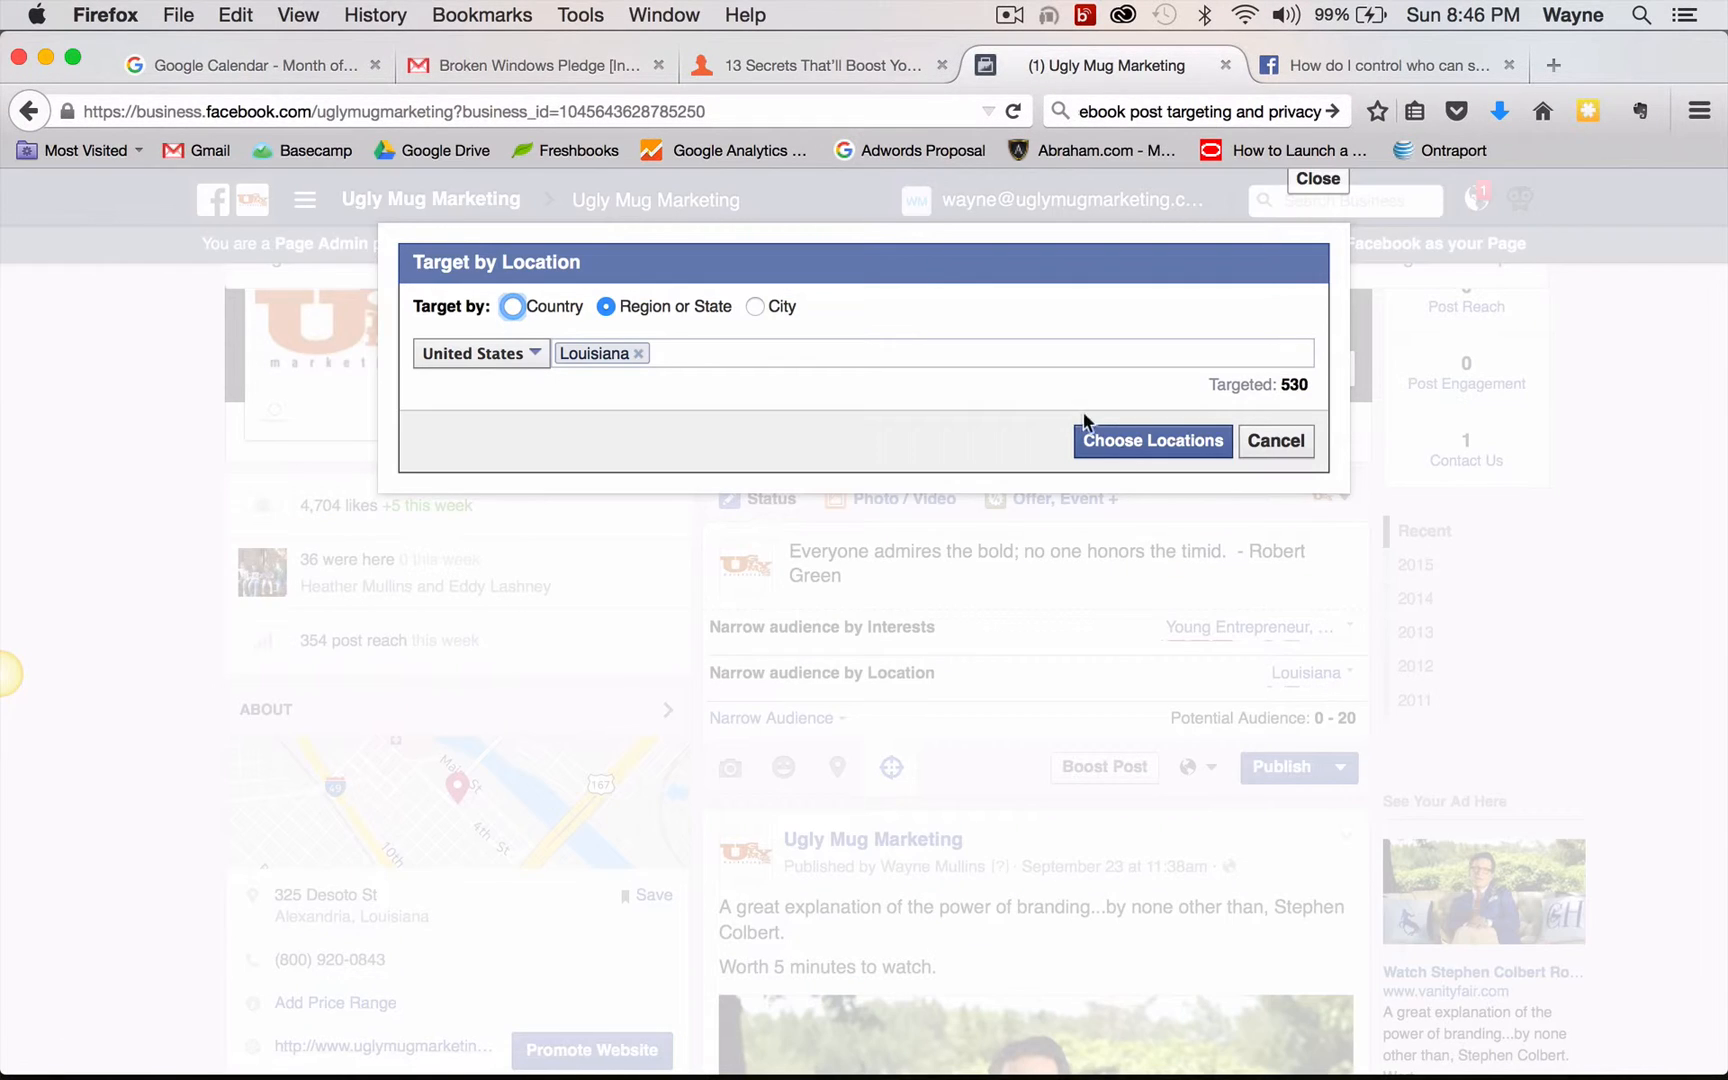
left_click(756, 307)
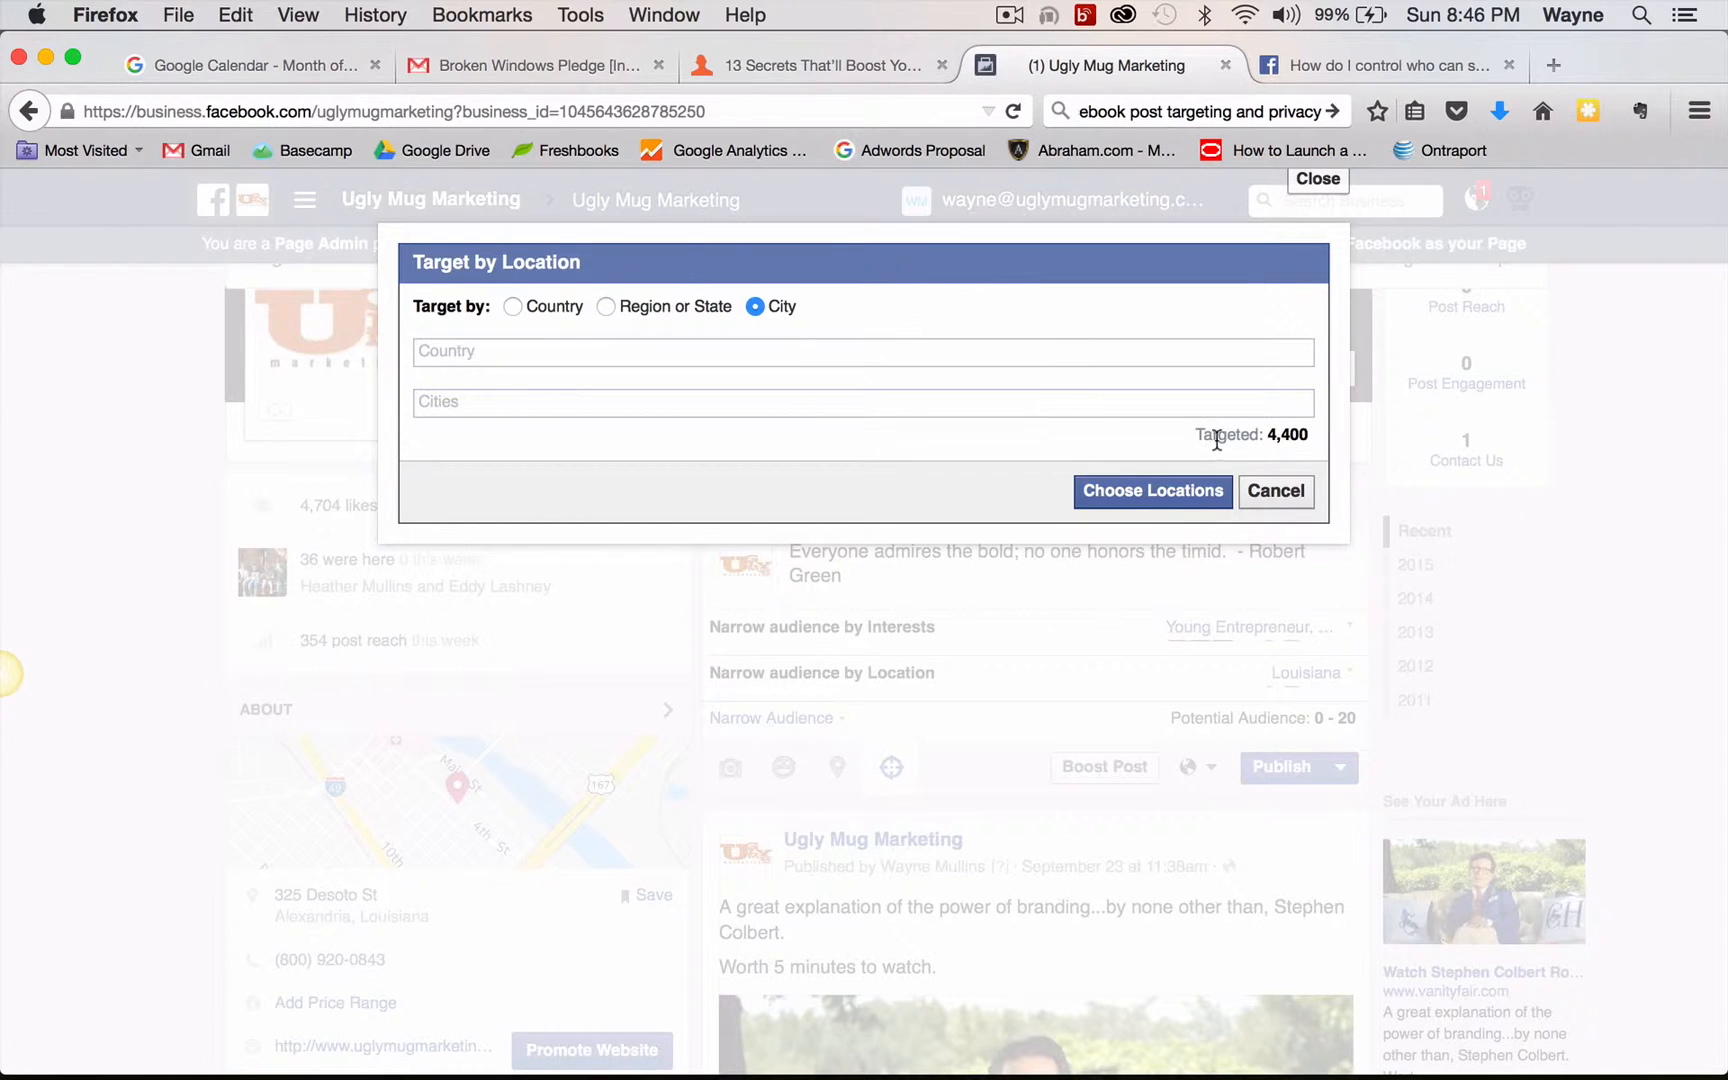
left_click(1281, 497)
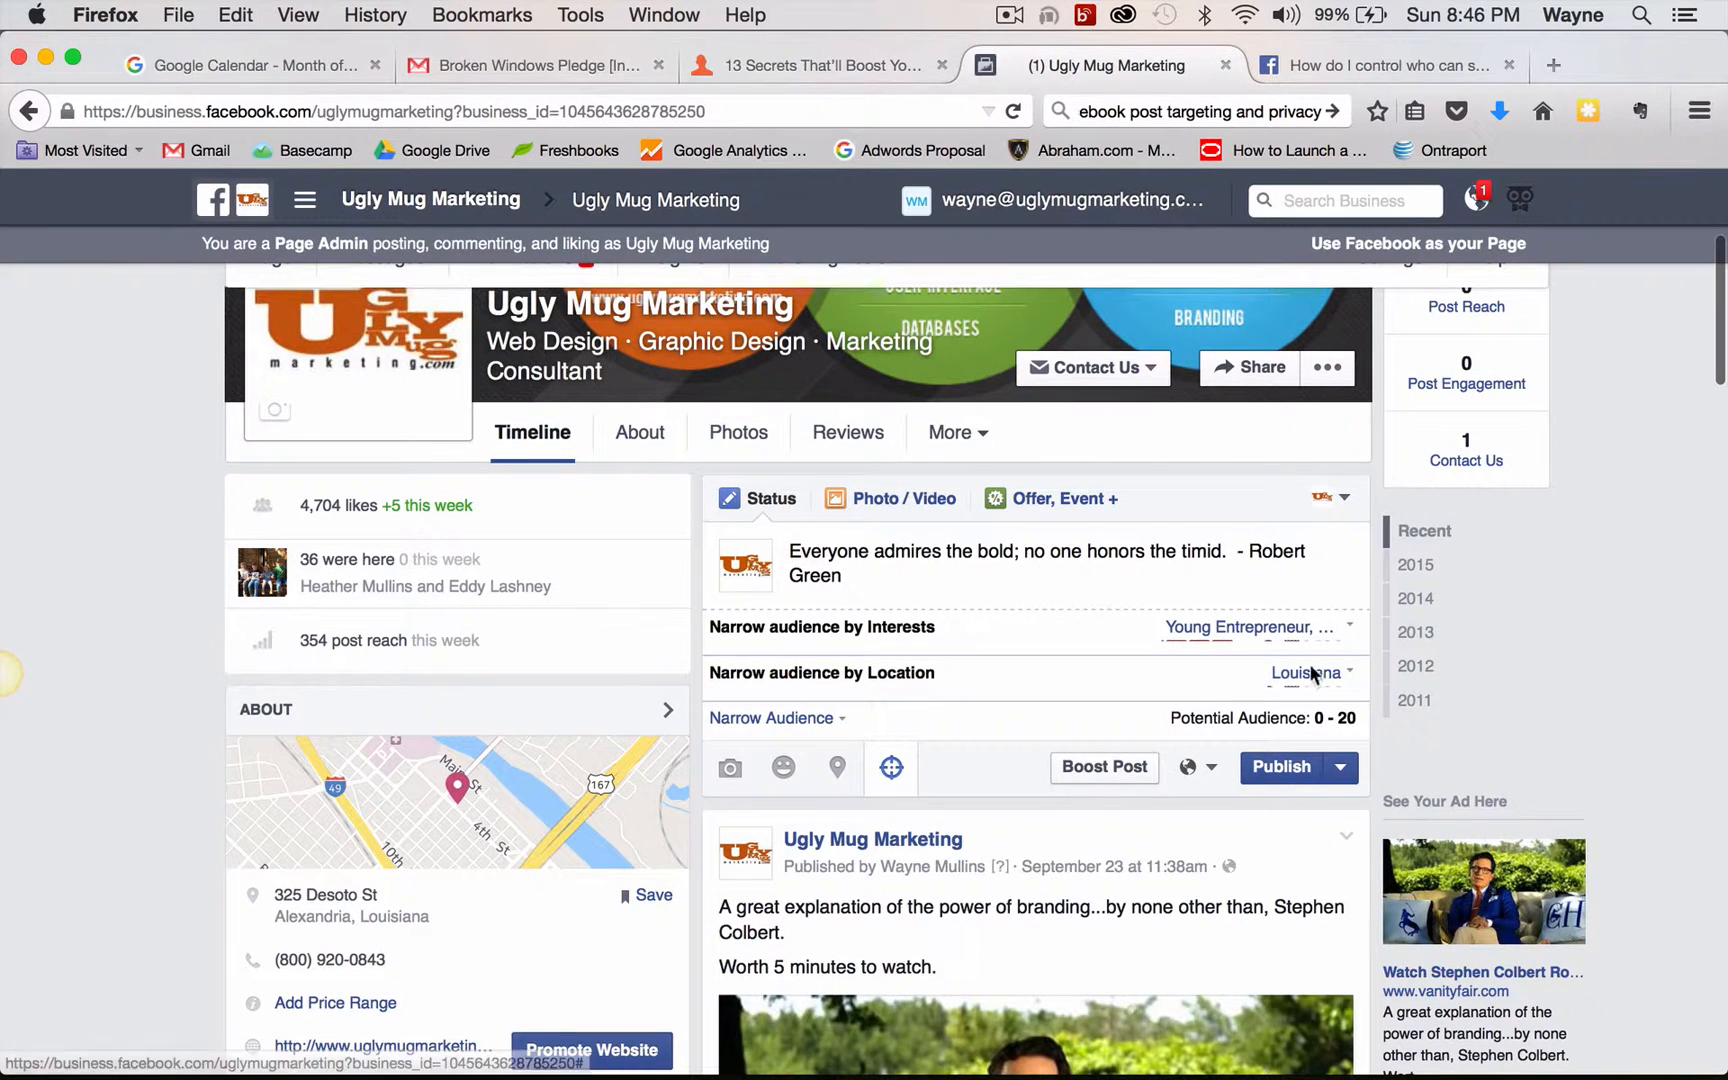
Remove the Location filter so only Interests narrow the audience, and publish the post
mouse_move(1338, 680)
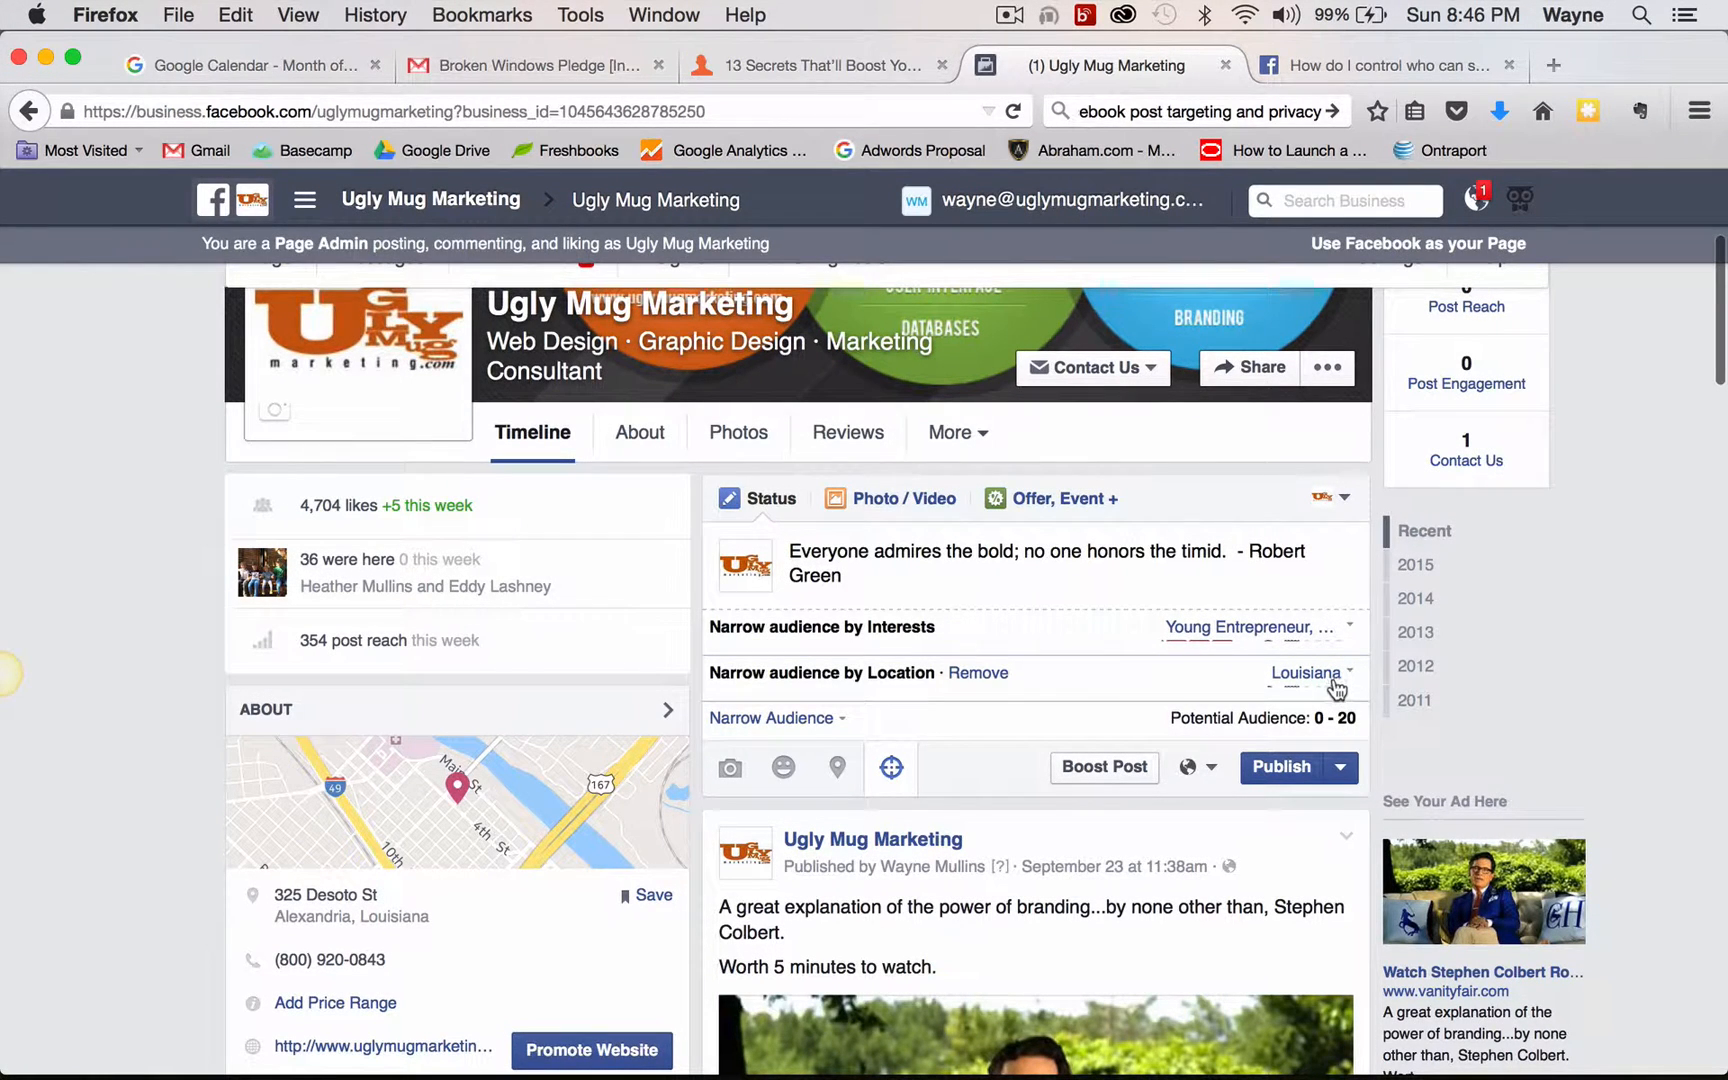
left_click(979, 673)
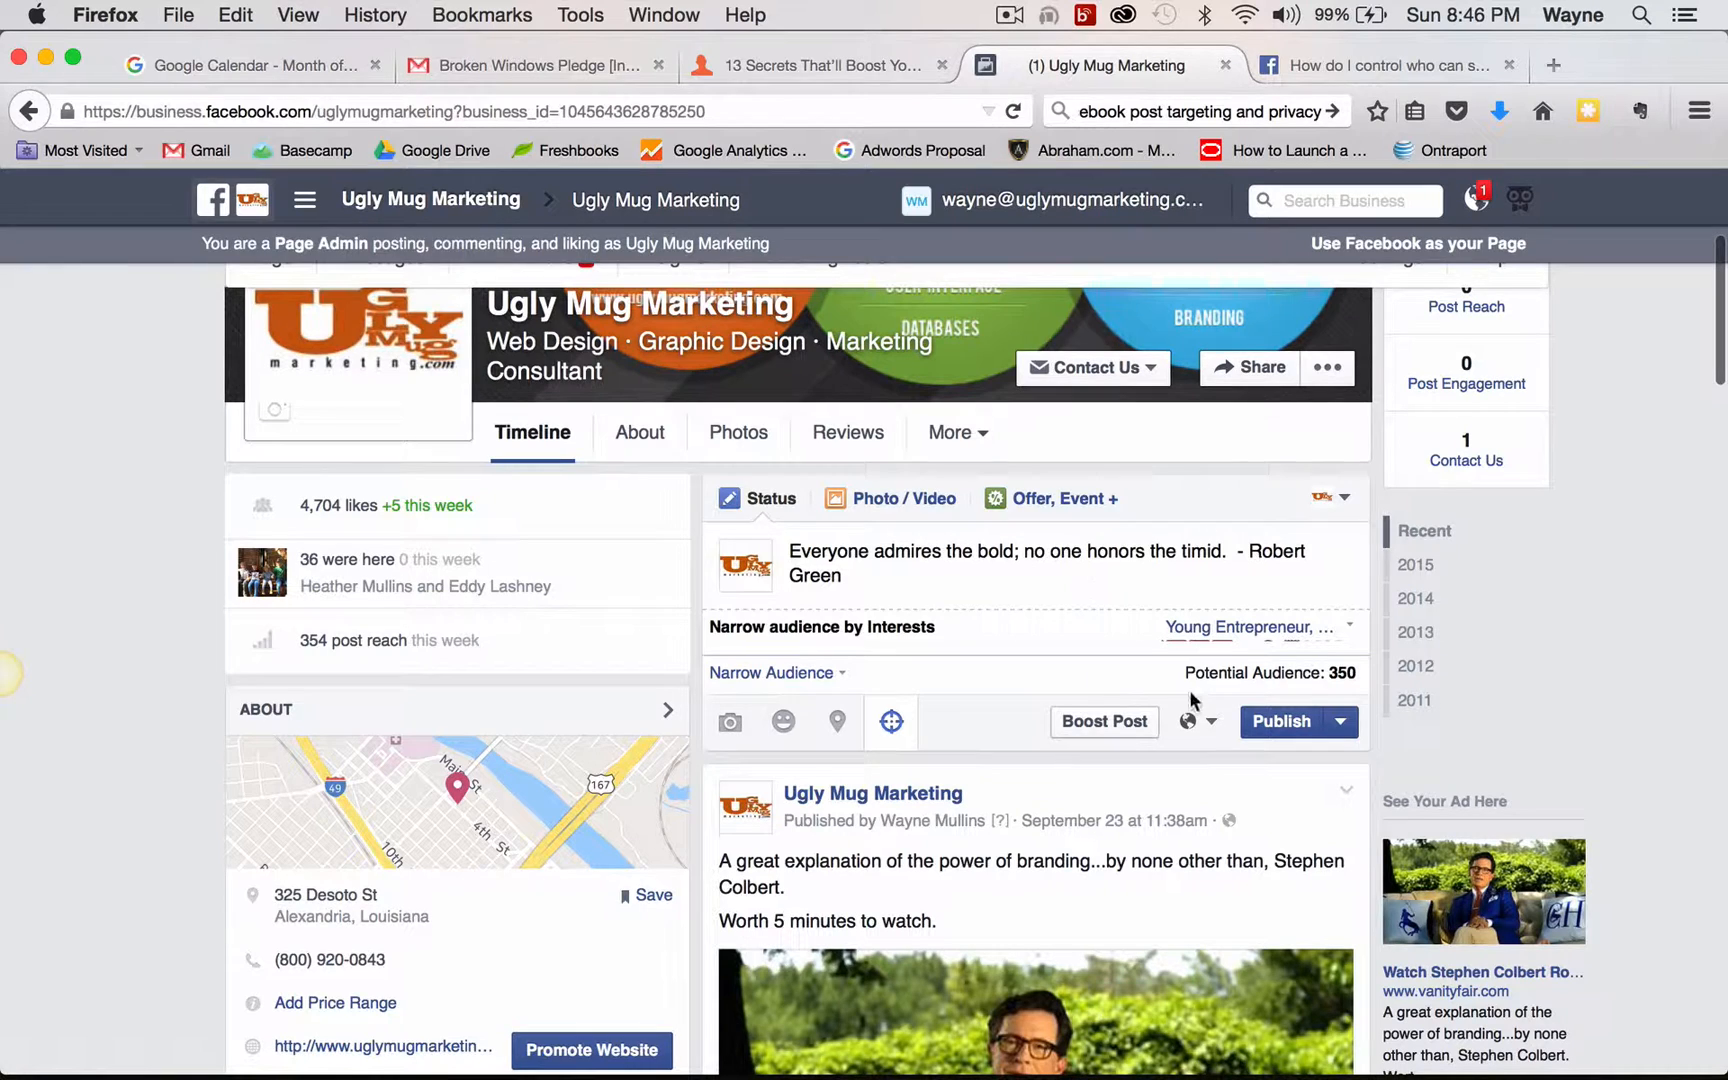
left_click(1290, 728)
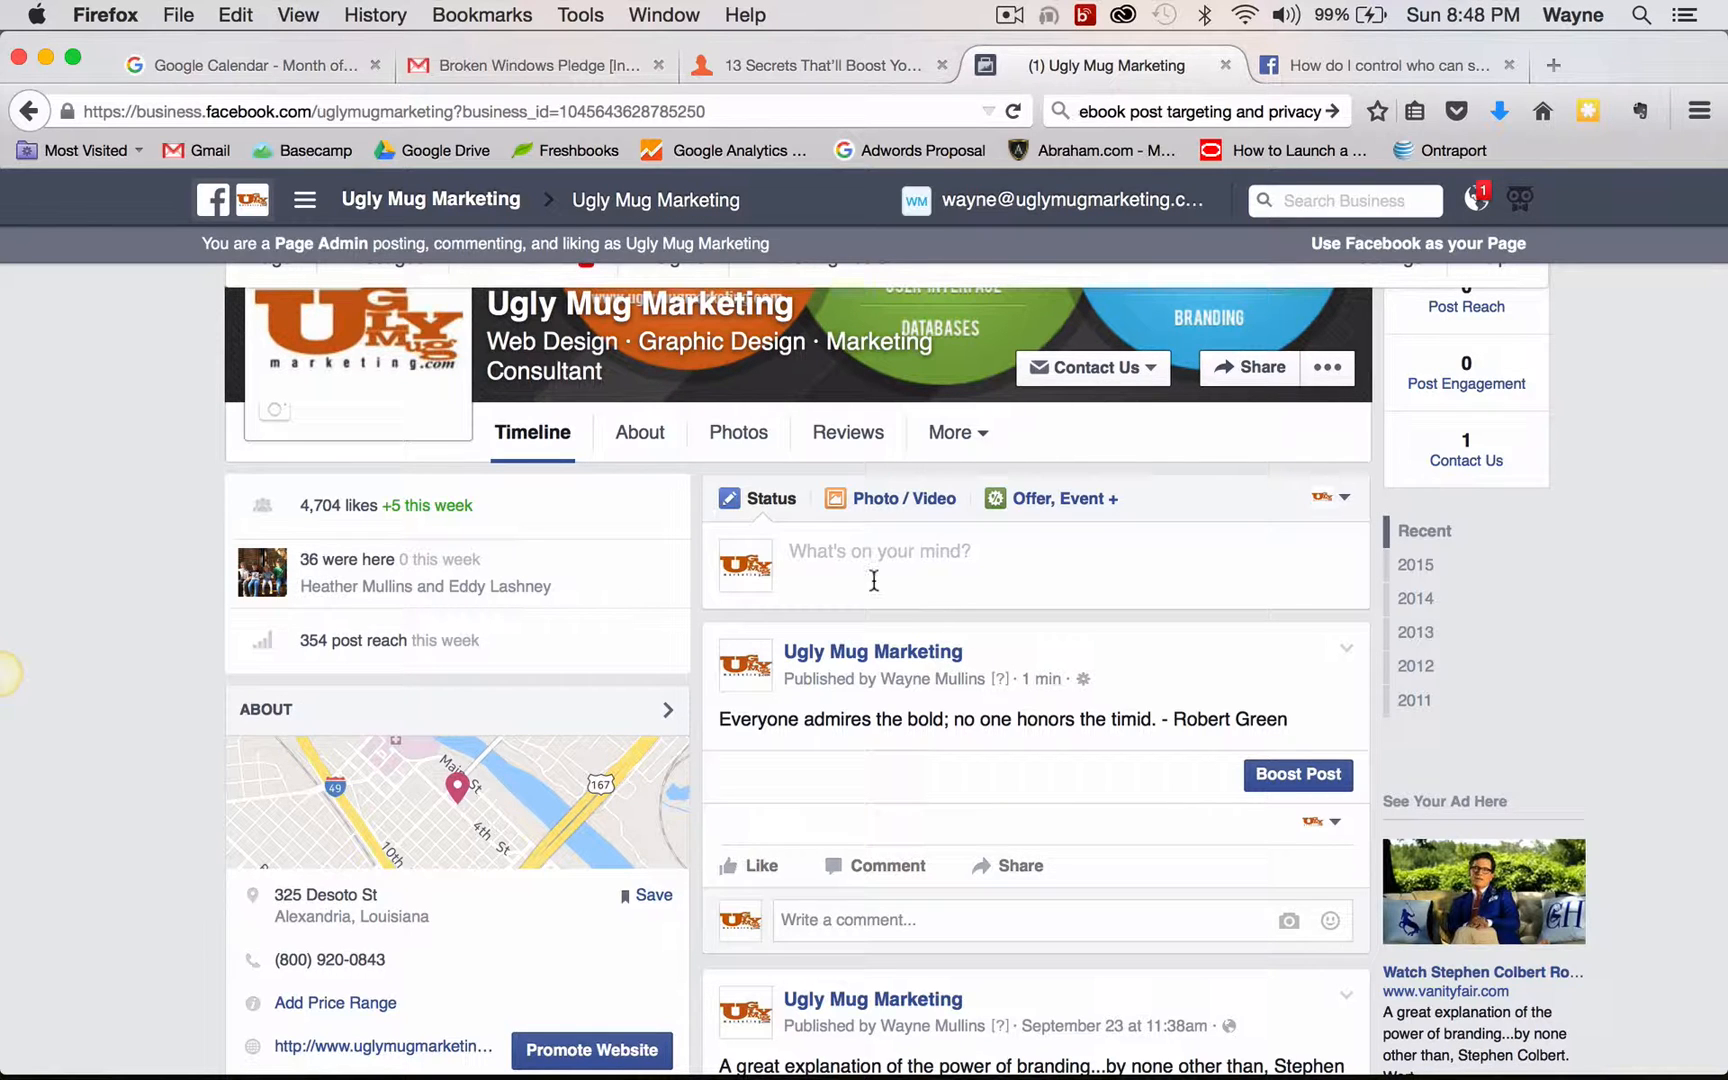
Open the Posts section of the page's Insights and check the targeting details of the newly published post
scroll(873, 576, "up", 2)
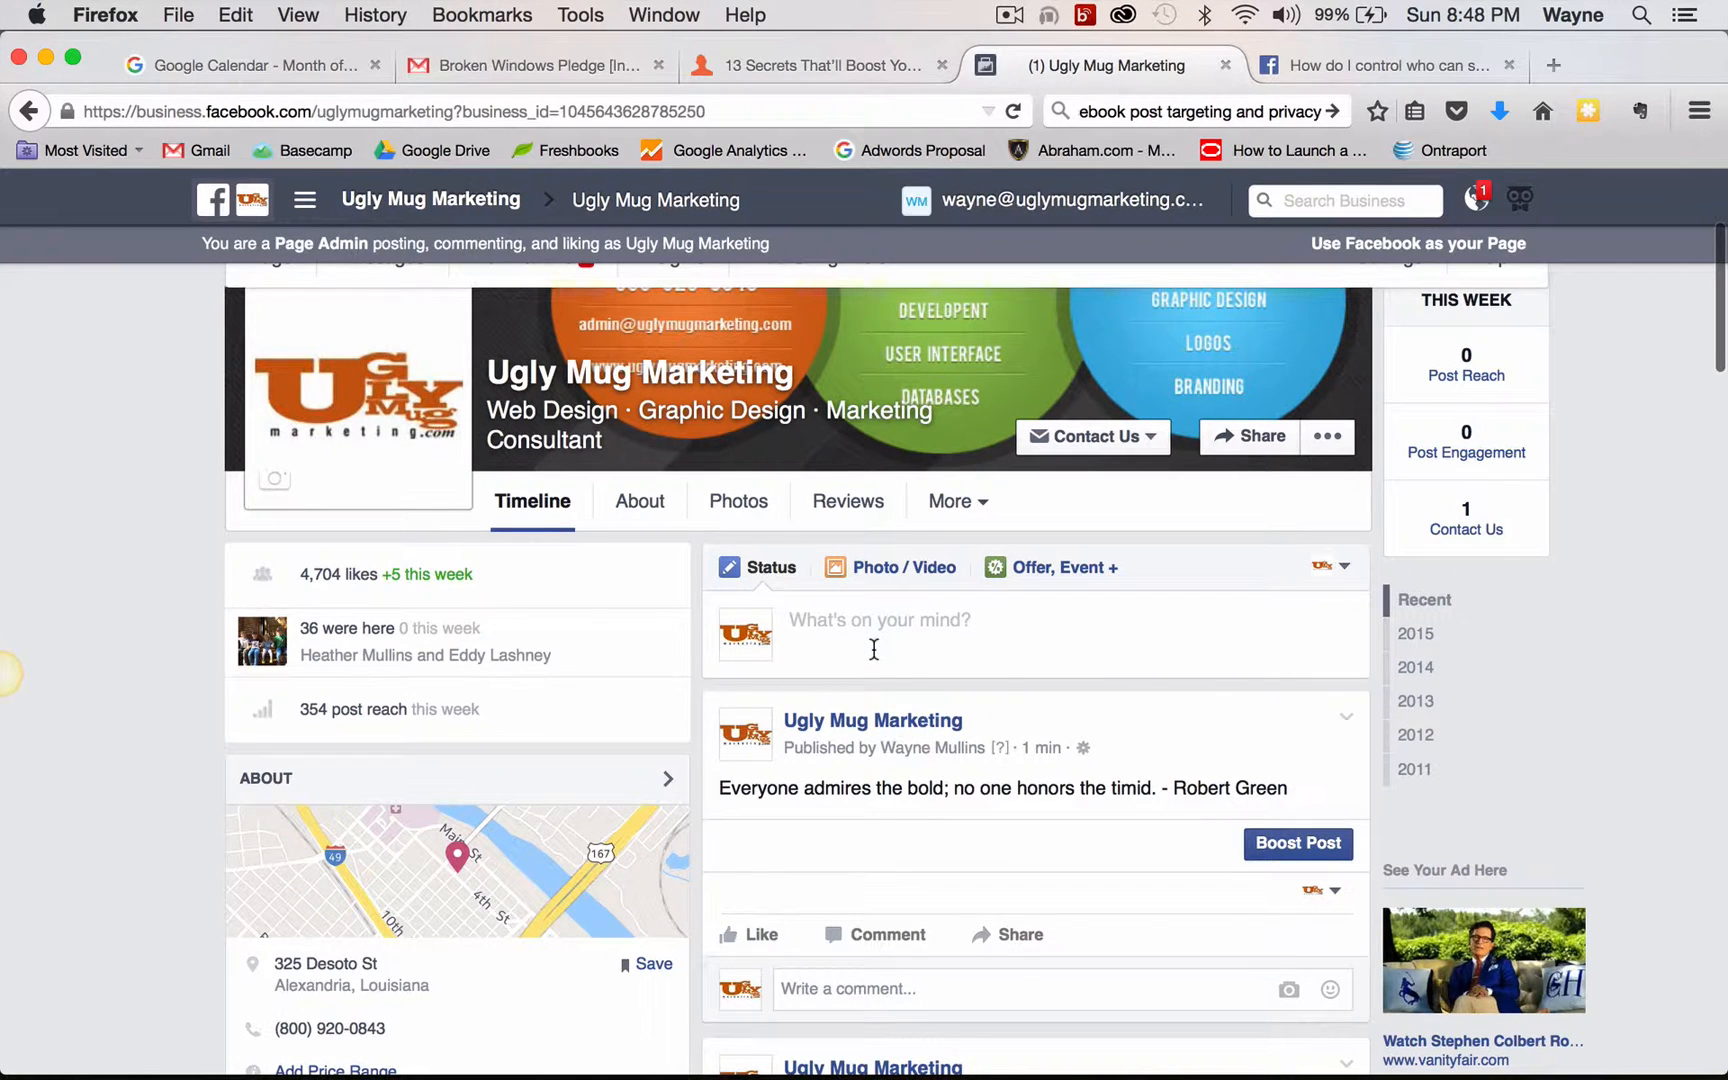
scroll(871, 654, "up", 3)
scroll(872, 650, "up", 4)
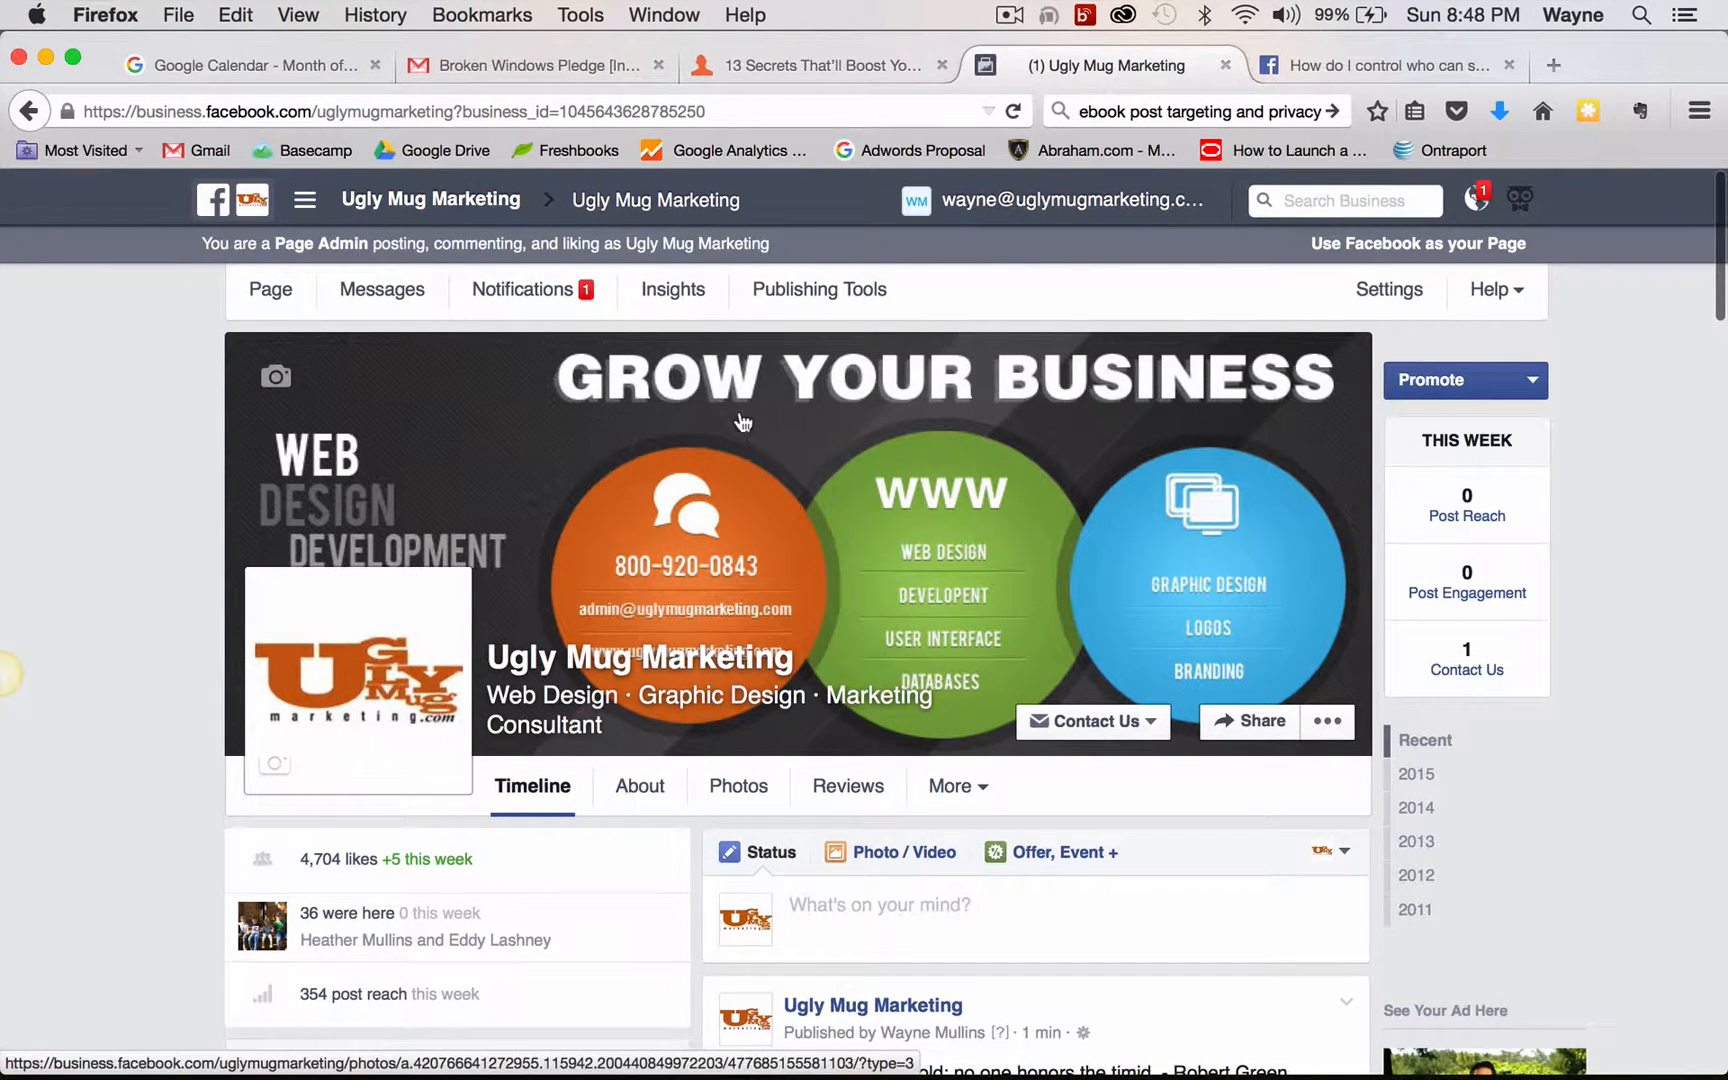
left_click(671, 294)
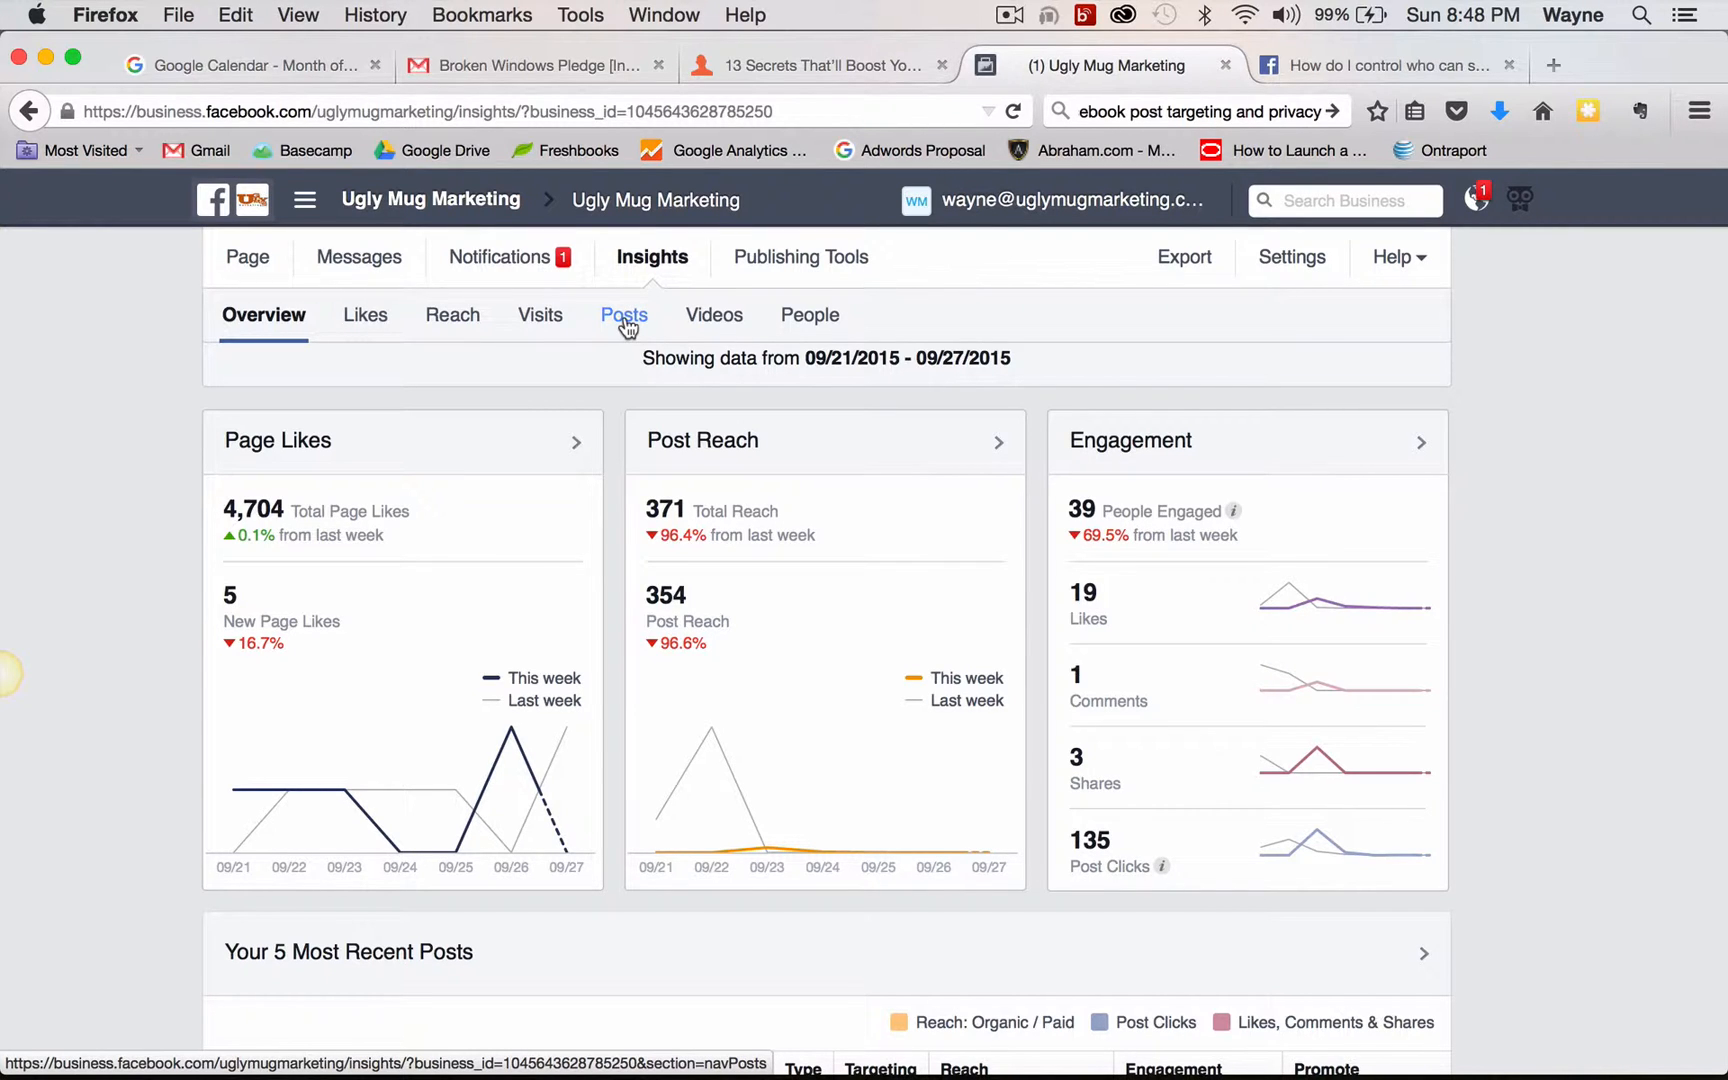
left_click(625, 318)
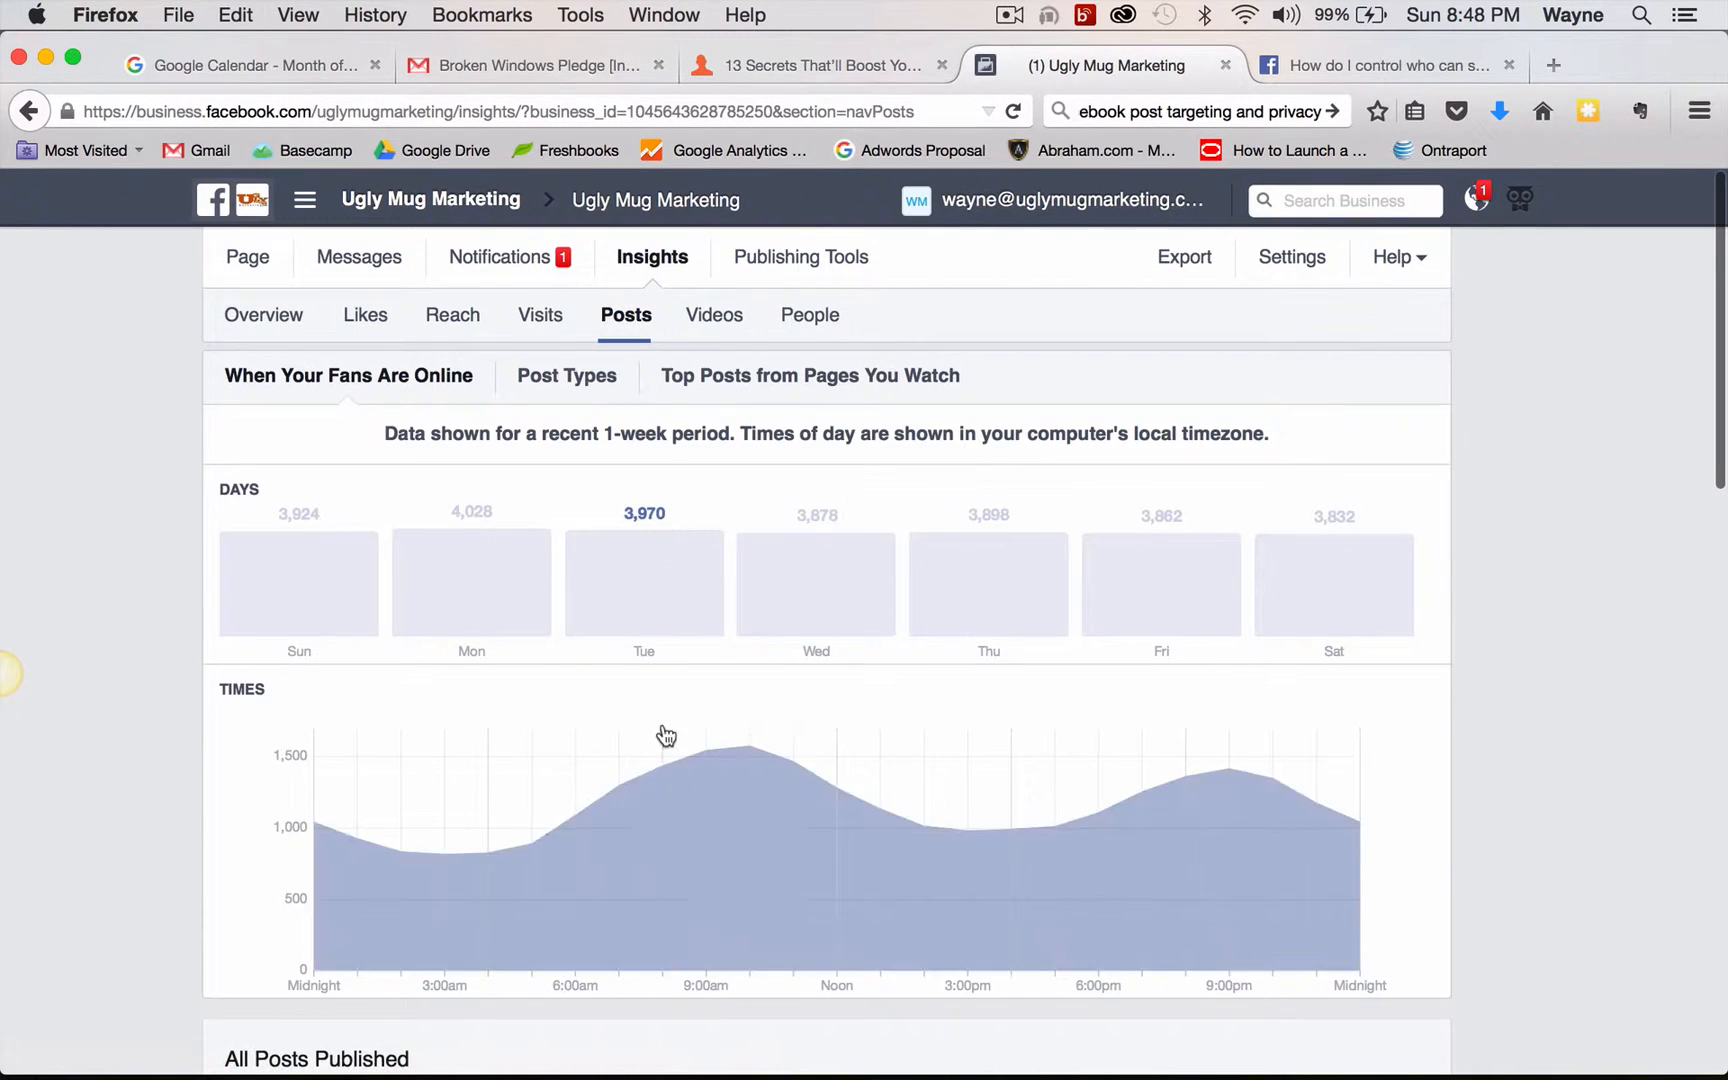
scroll(666, 736, "down", 10)
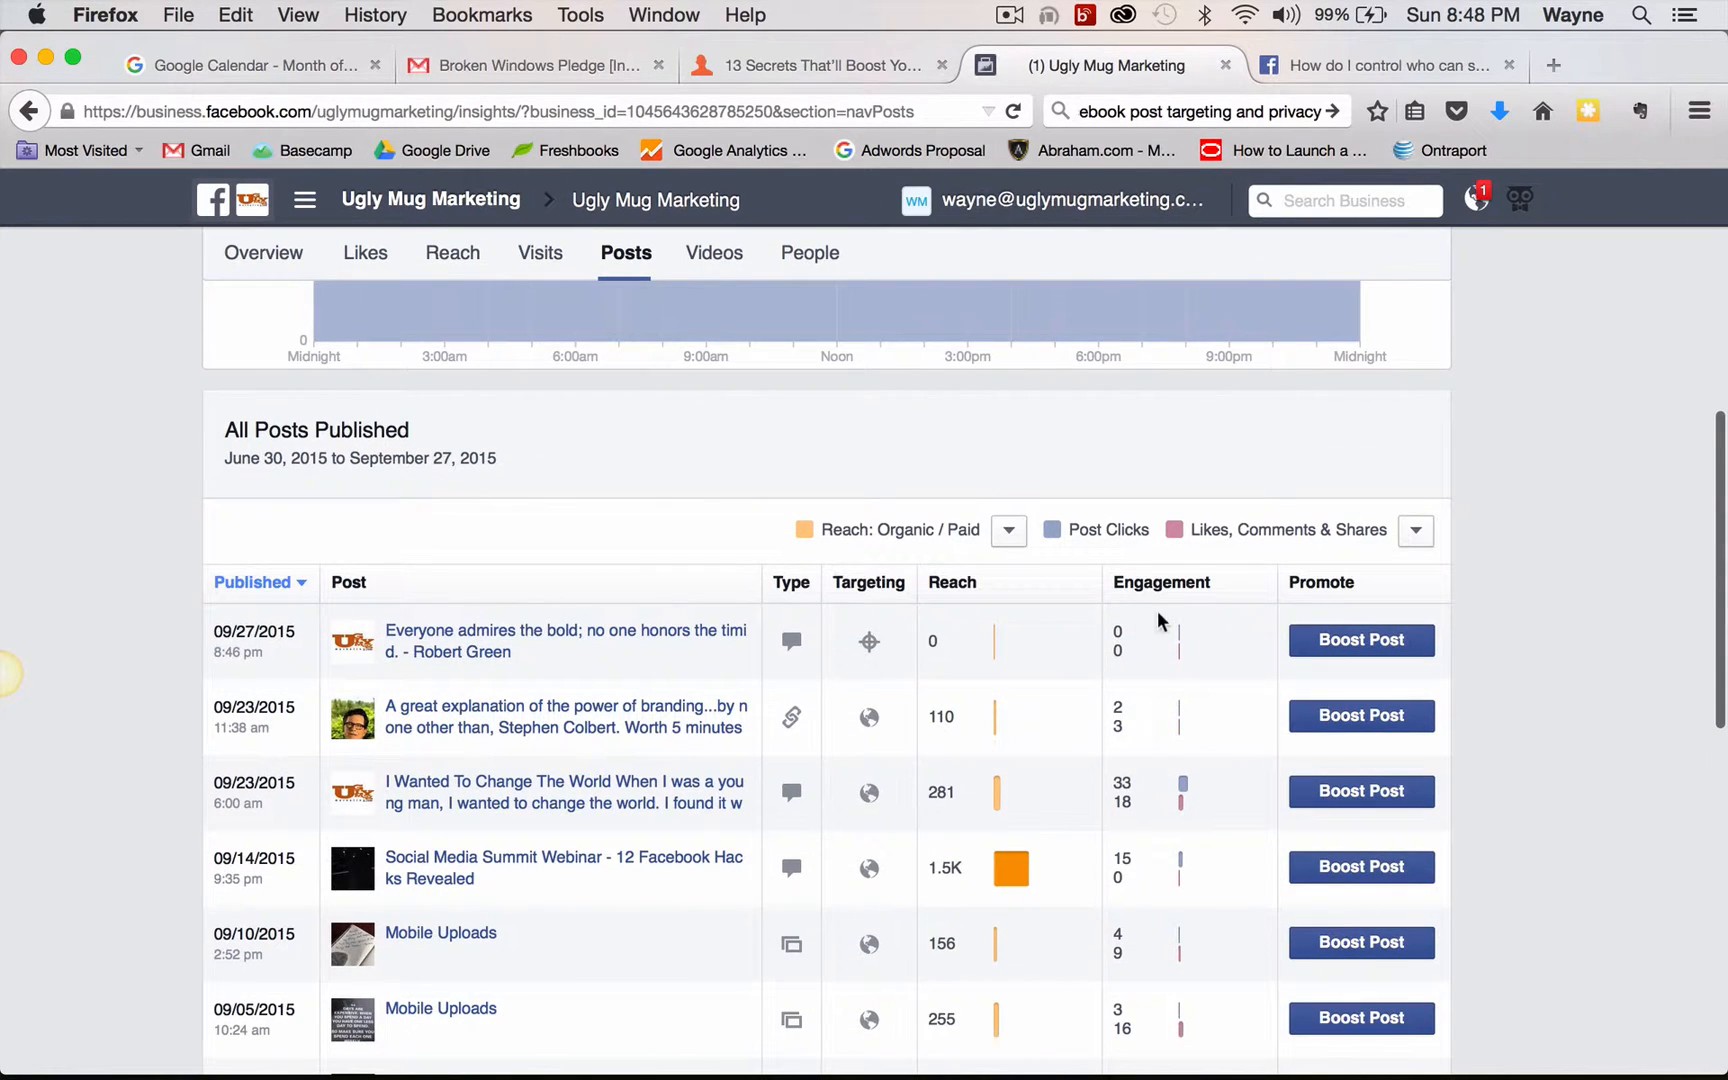
mouse_move(869, 641)
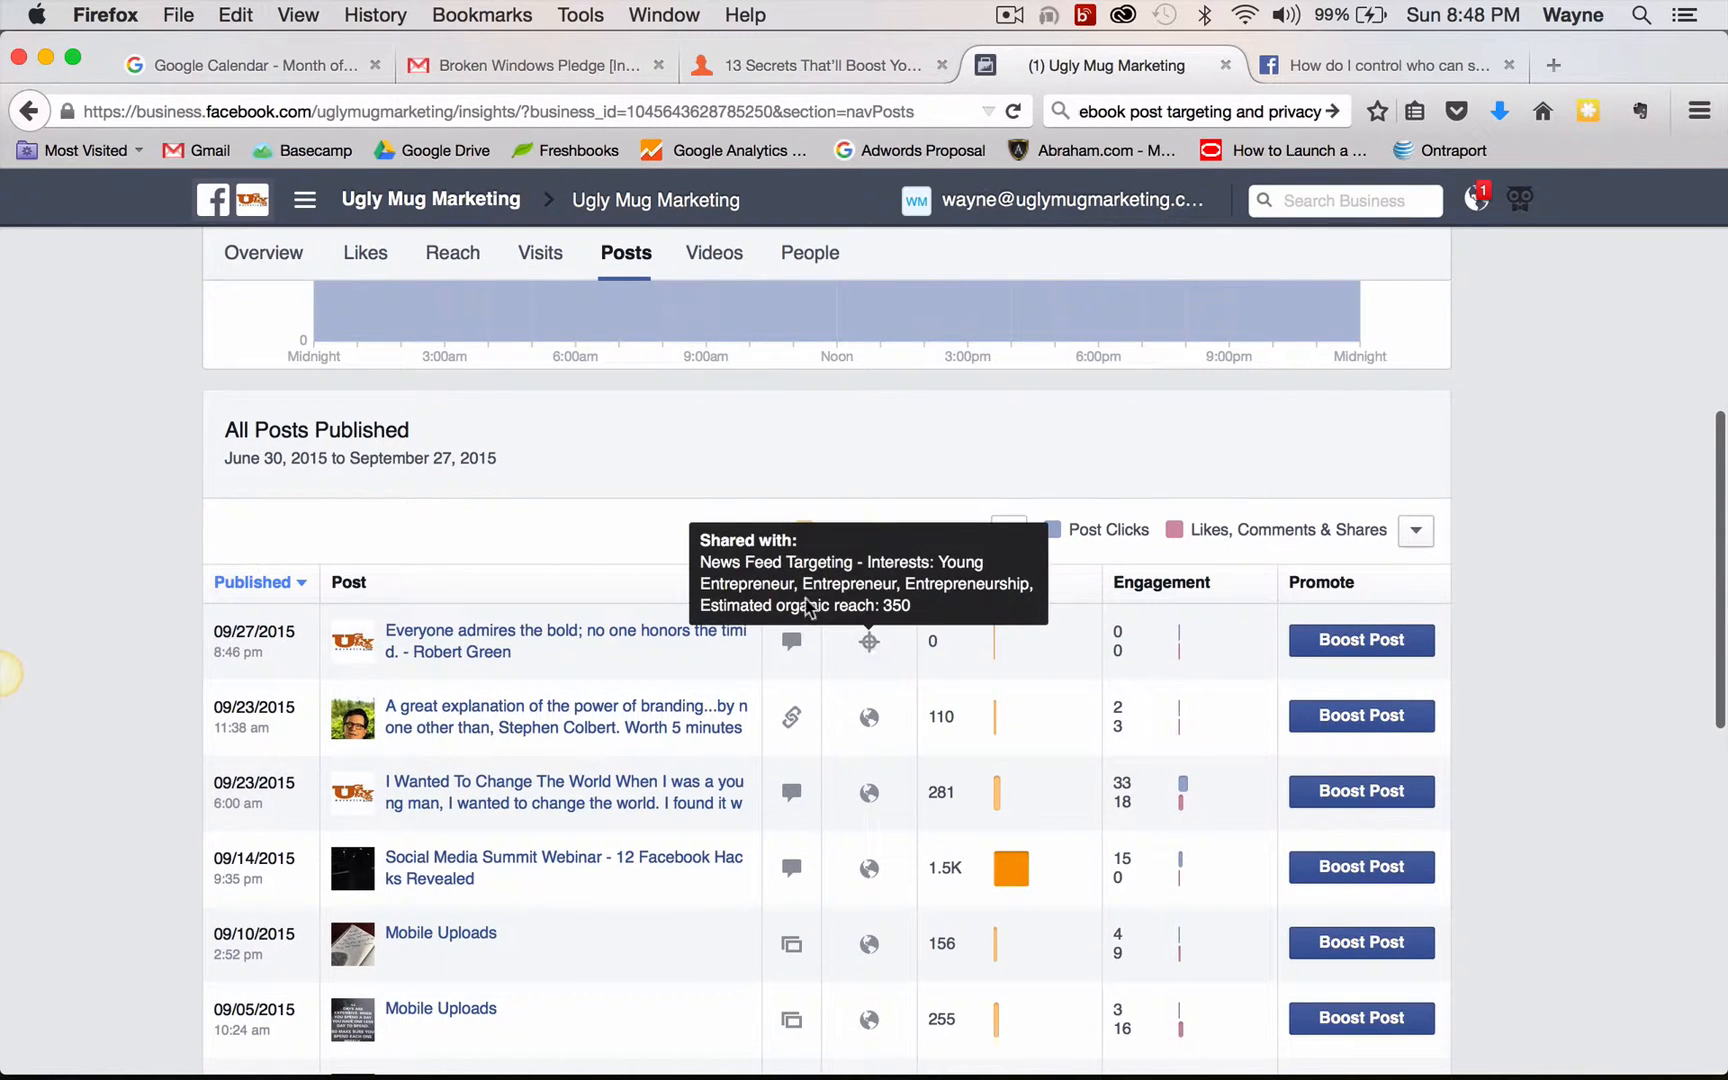
Examine the type, targeting, reach and engagement of the posts listed under All Posts Published
scroll(676, 652, "down", 3)
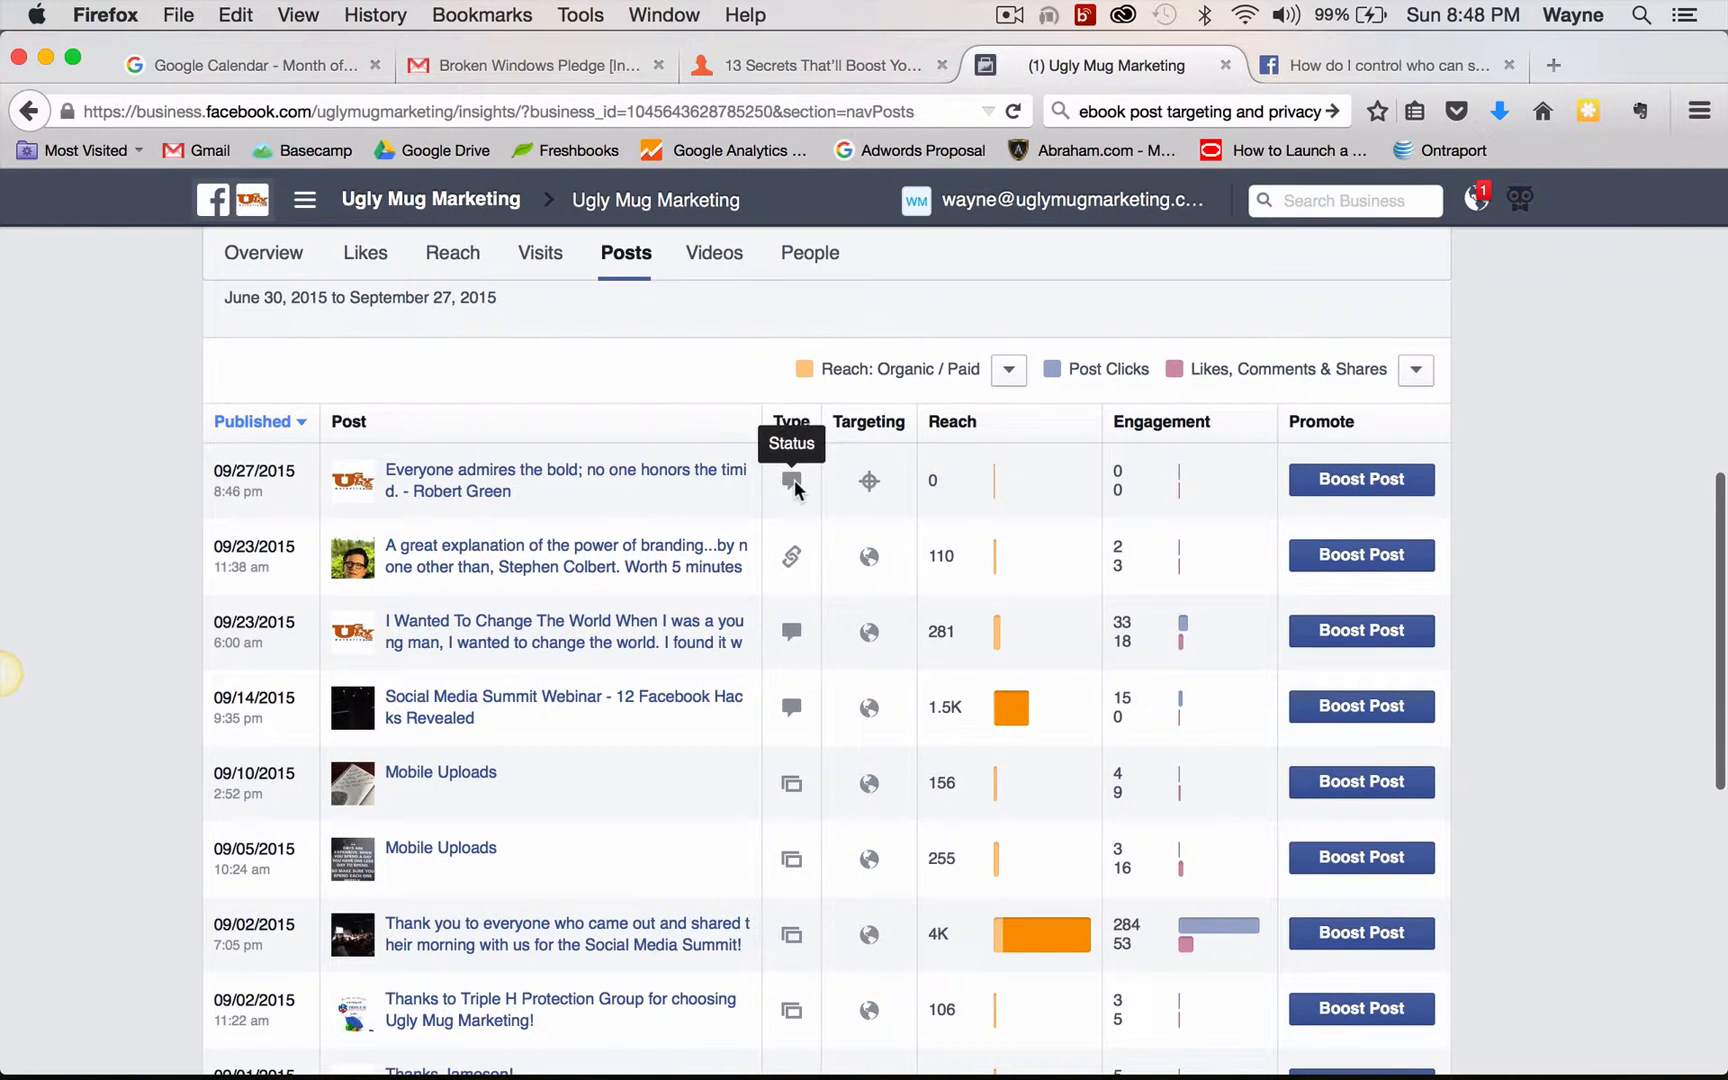
scroll(795, 803, "down", 5)
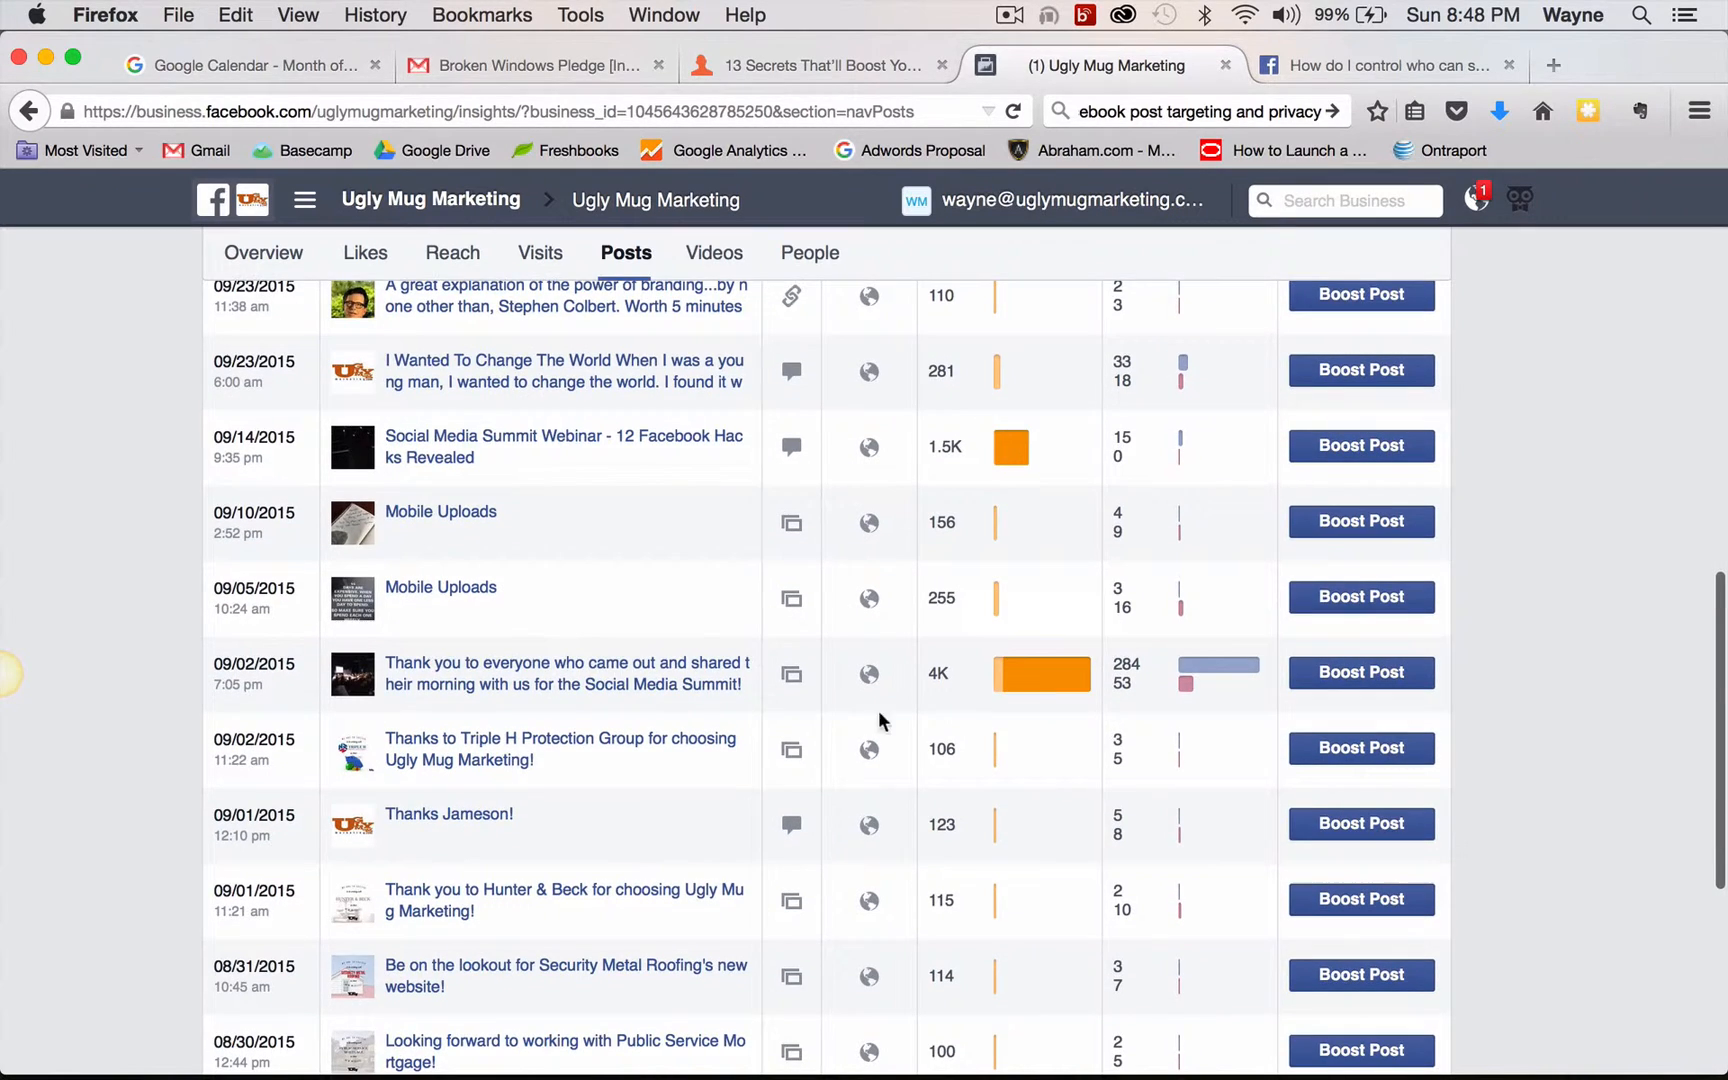
scroll(794, 693, "down", 3)
scroll(798, 706, "up", 20)
scroll(798, 706, "down", 10)
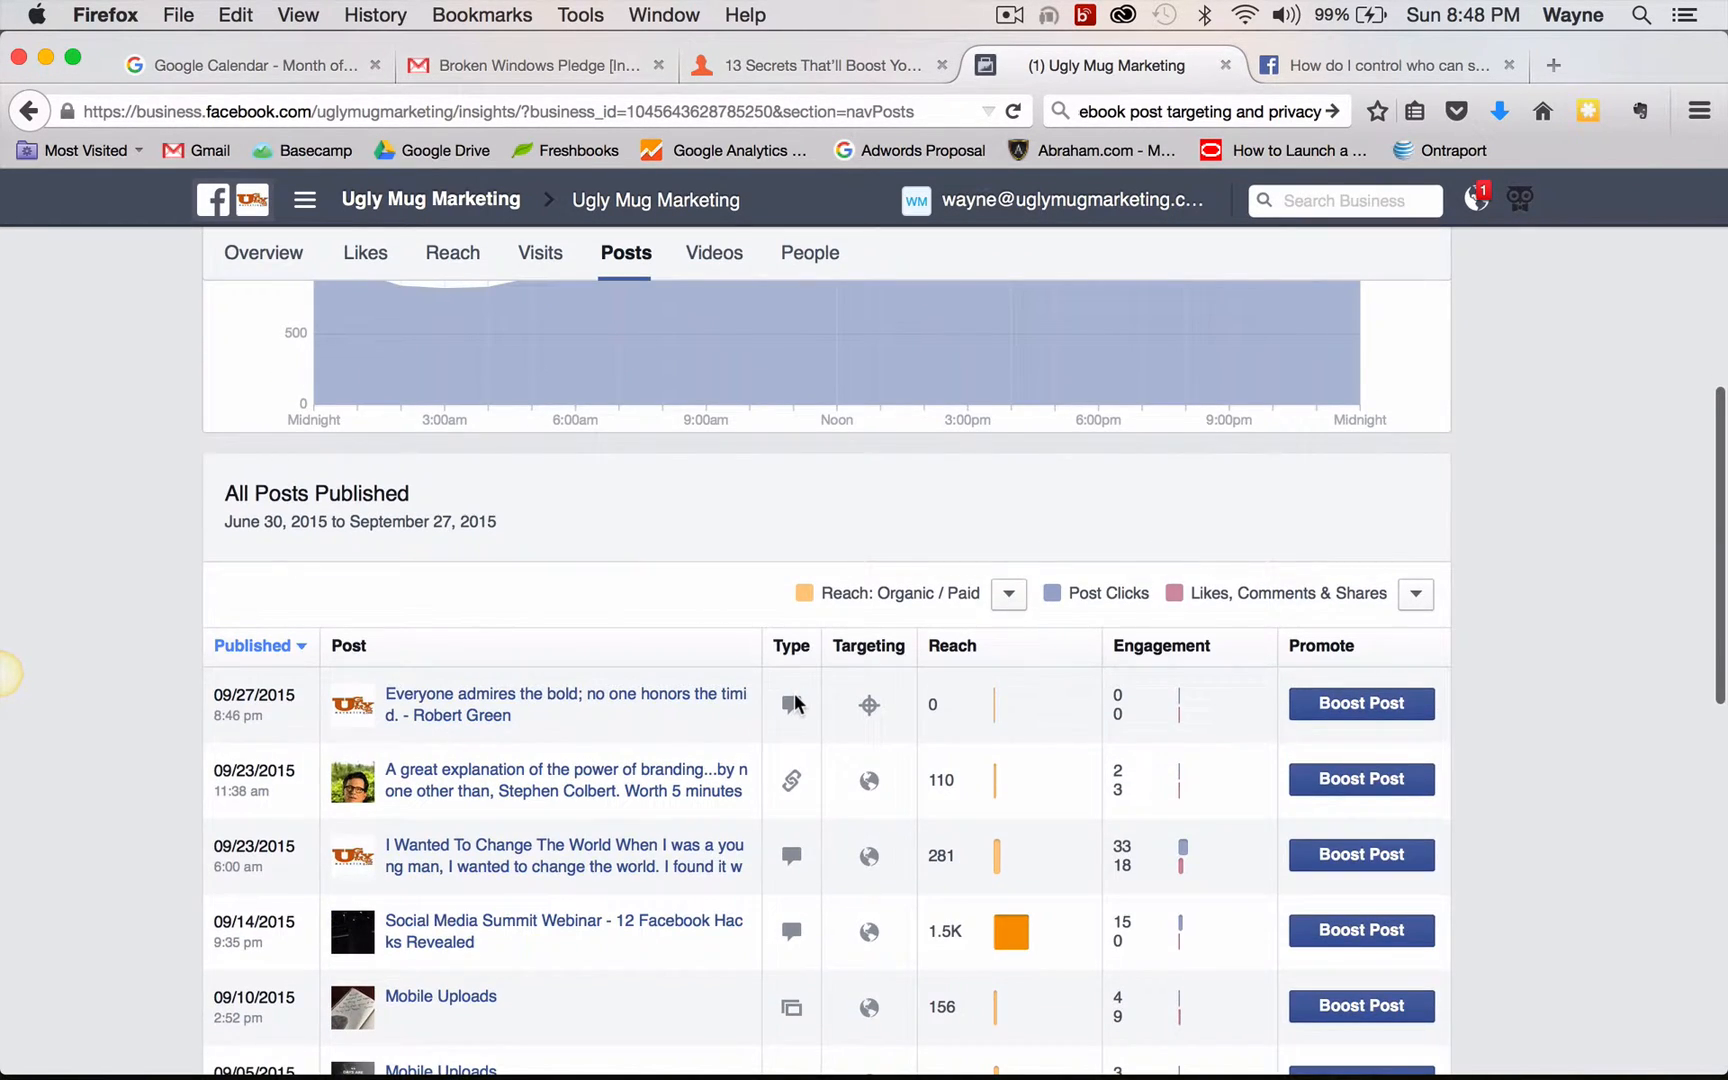
mouse_move(846, 338)
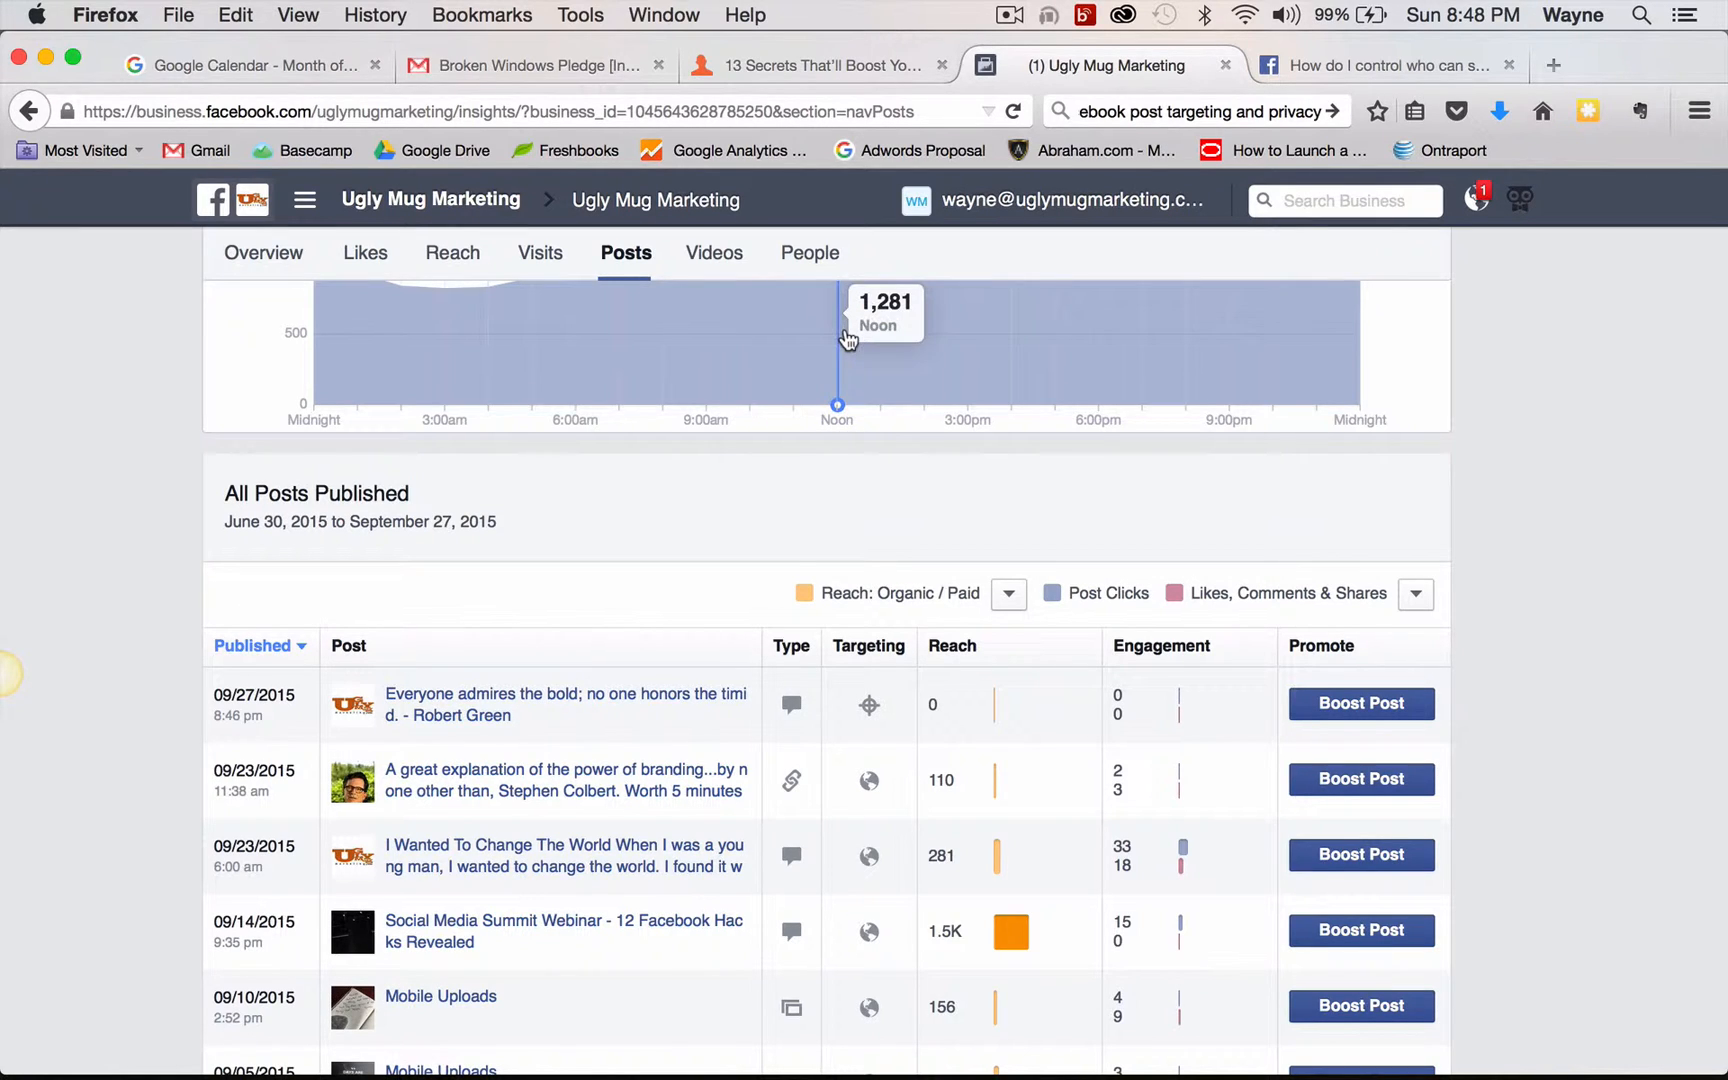